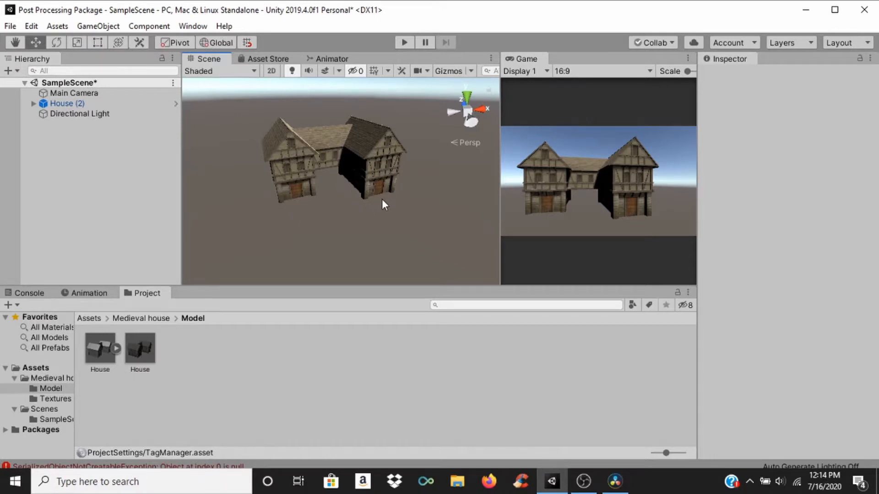
Step: Move the Main Camera closer to the house, to about Y 30.96 and Z -27.49
middle_drag(383, 201, 322, 141)
scroll(340, 172, down, 10)
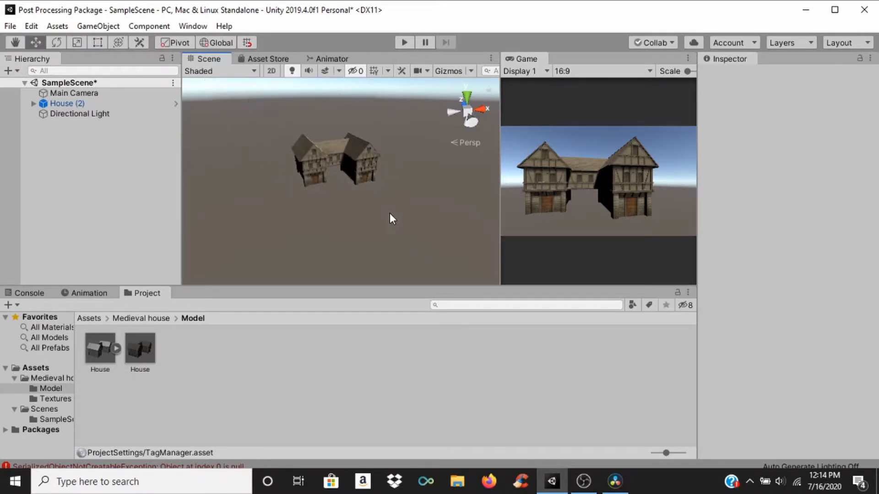
scroll(339, 171, down, 3)
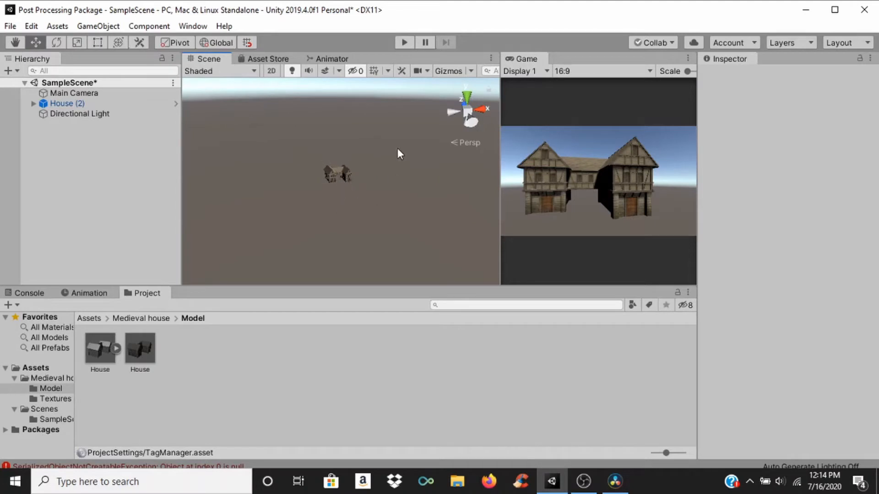
scroll(335, 169, up, 10)
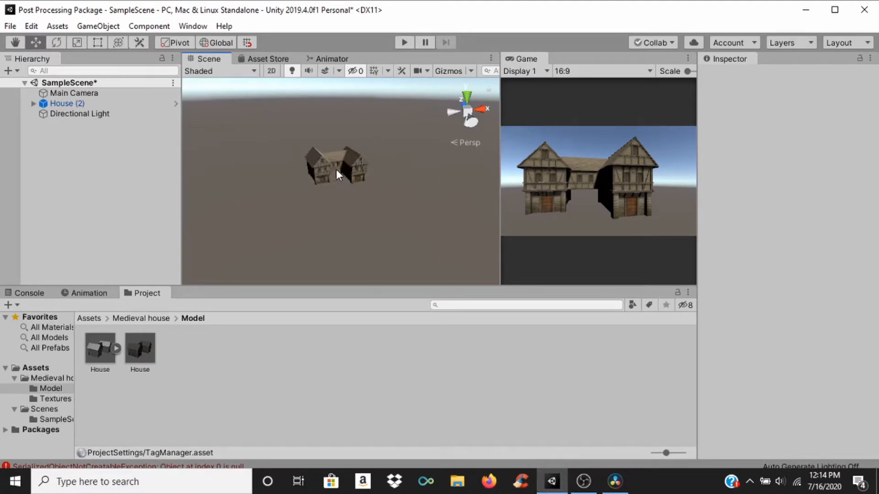
click(119, 95)
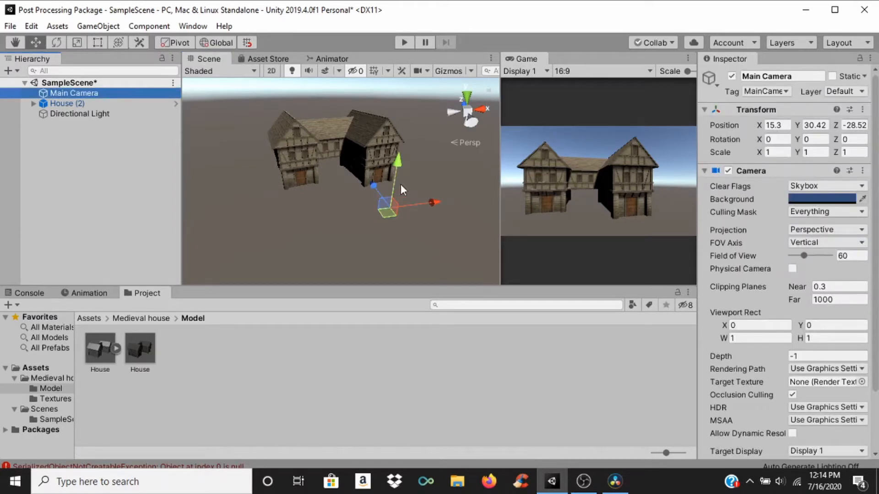
mouse_move(369, 185)
mouse_down()
mouse_move(396, 152)
mouse_move(366, 173)
mouse_up()
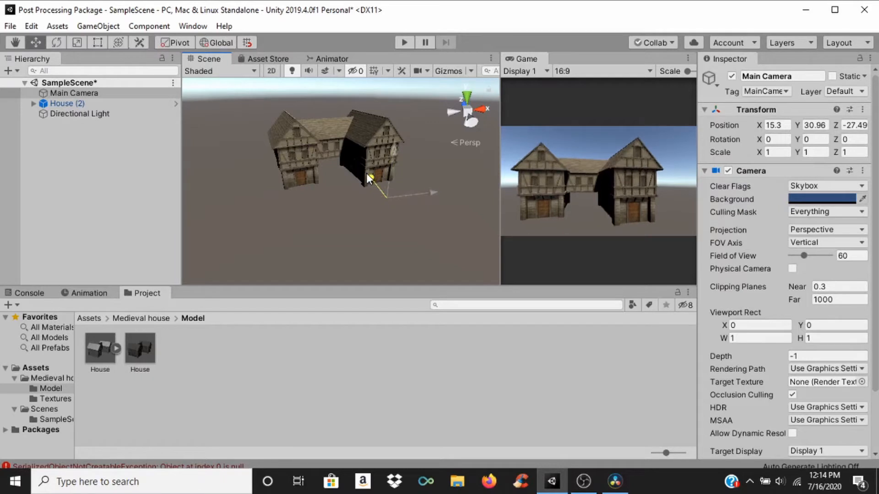
click(94, 142)
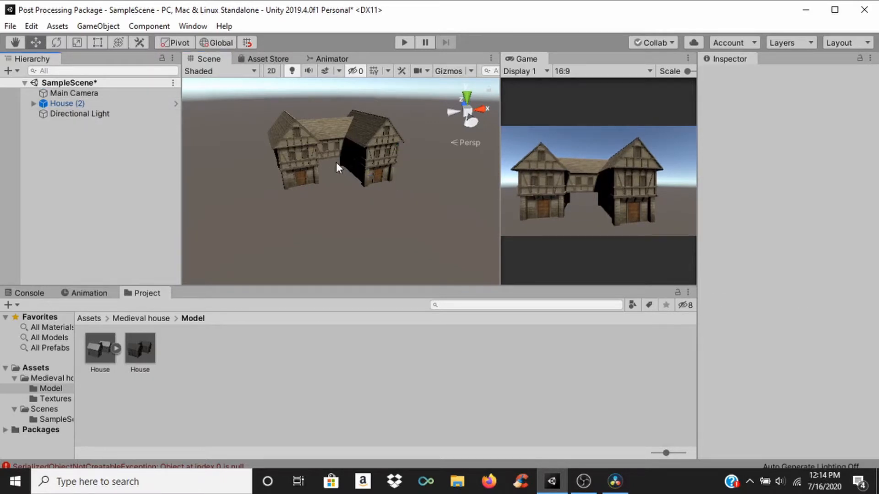
scroll(336, 162, up, 3)
middle_drag(335, 162, 325, 207)
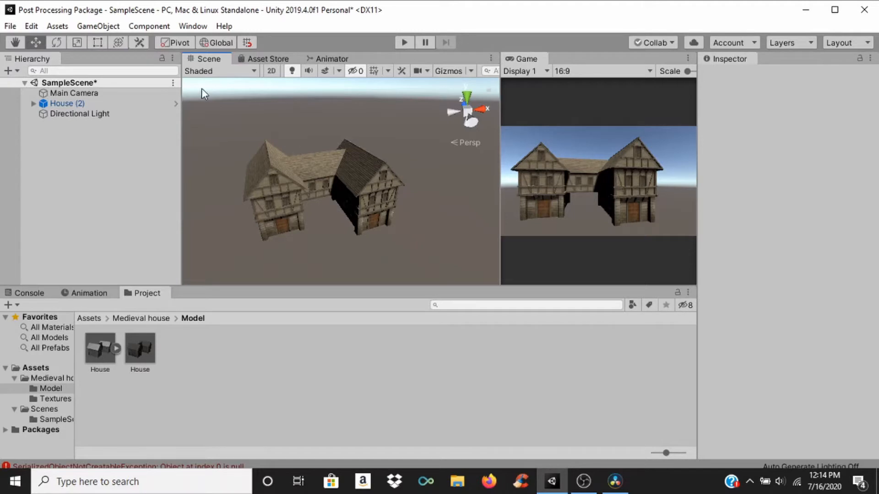
Step: Install the Post Processing package version 2.3.0 from the Package Manager and close the manager
click(194, 27)
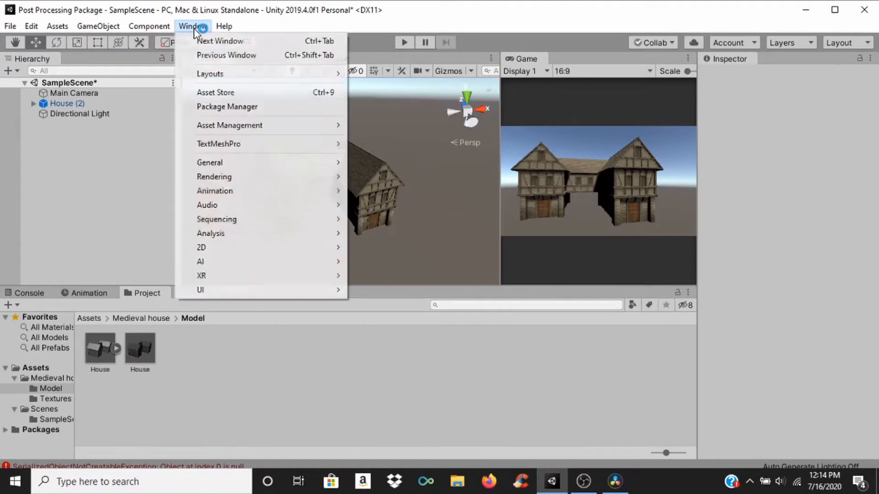
click(217, 106)
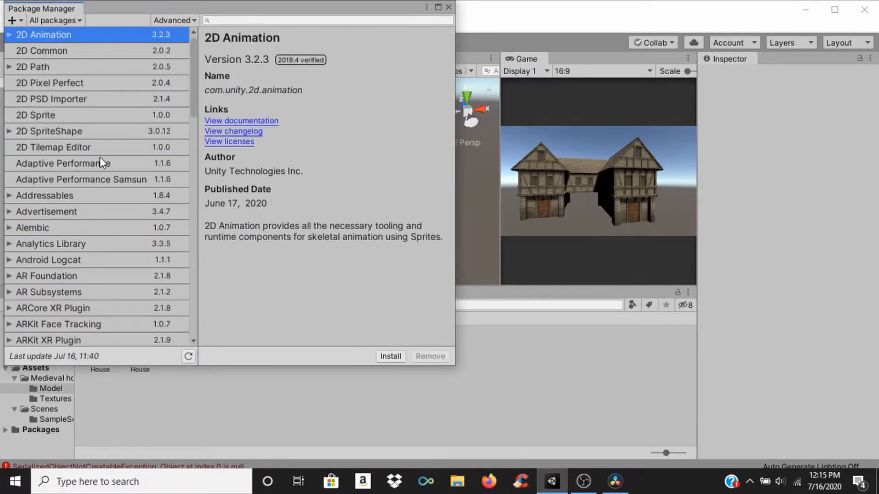
scroll(123, 137, down, 10)
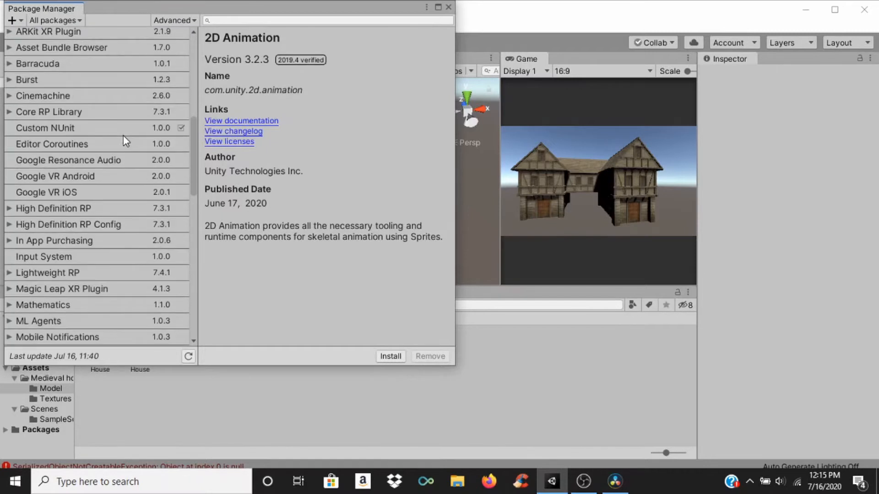
scroll(122, 136, down, 5)
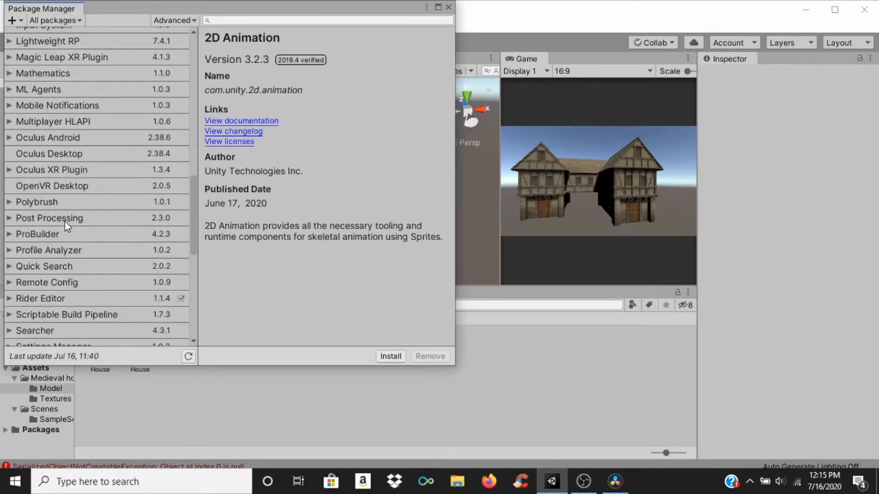
click(64, 219)
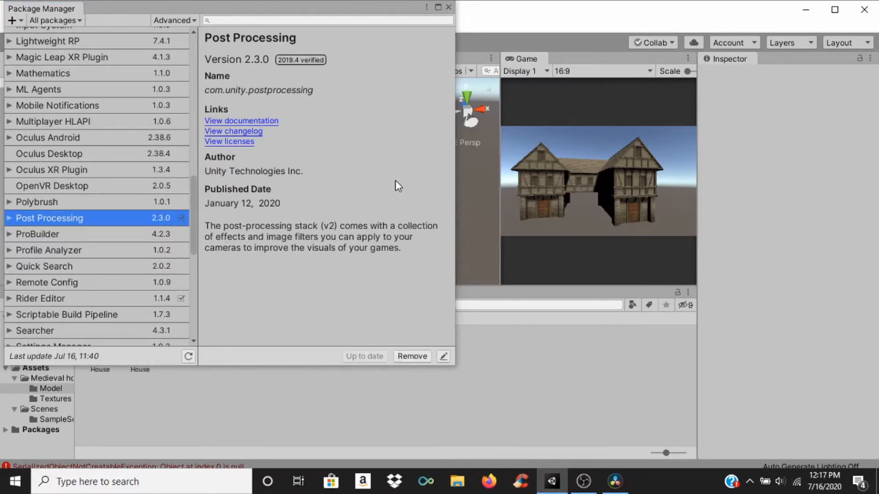
click(448, 7)
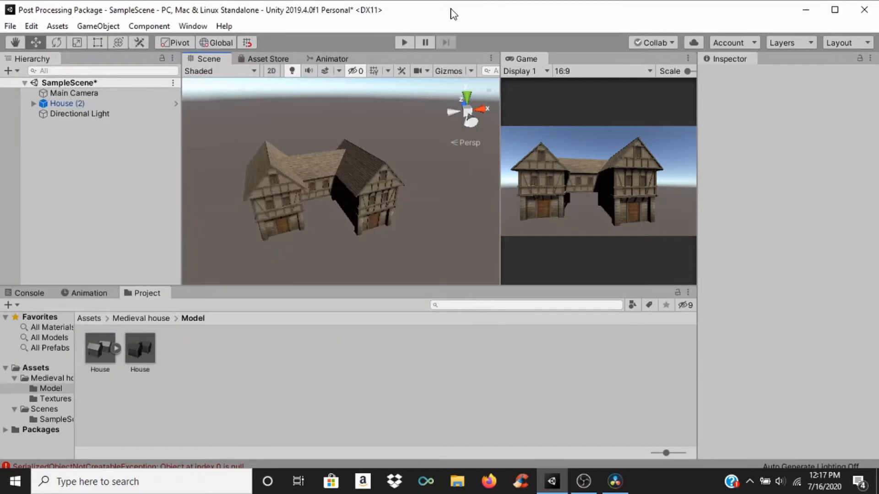
Step: Add a Post-process Layer component to the Main Camera
click(106, 97)
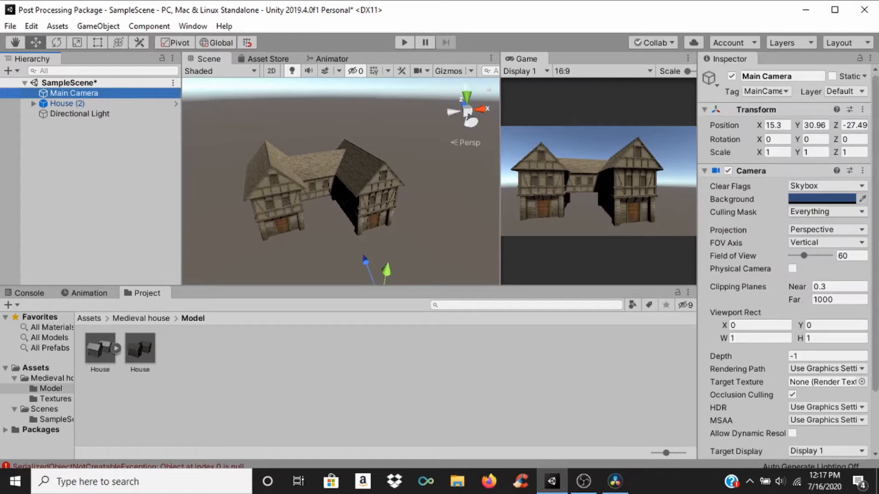
scroll(806, 320, down, 3)
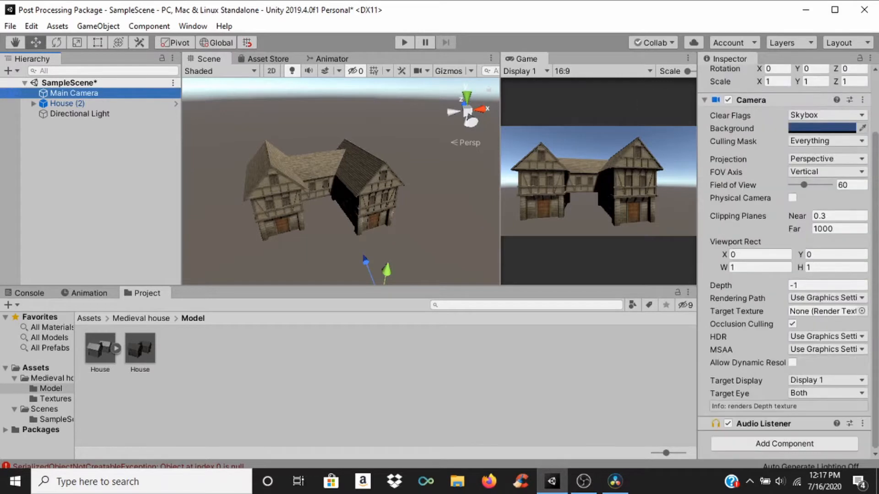
click(784, 445)
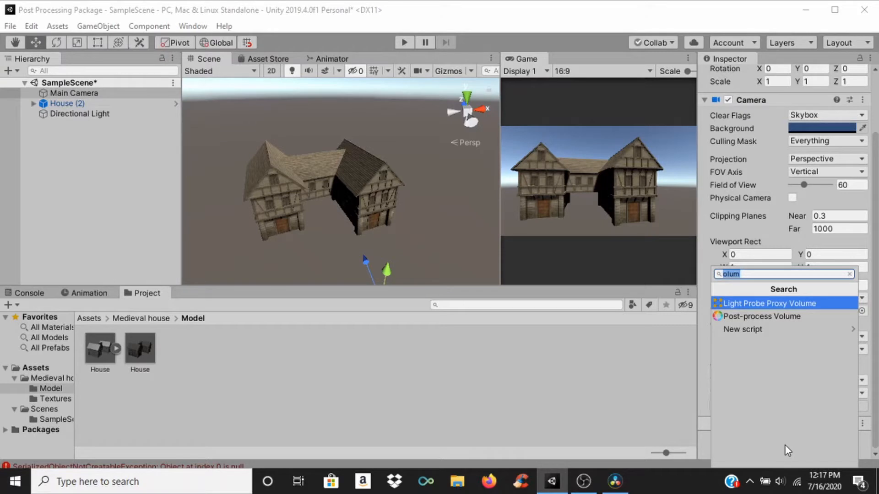
text(layer)
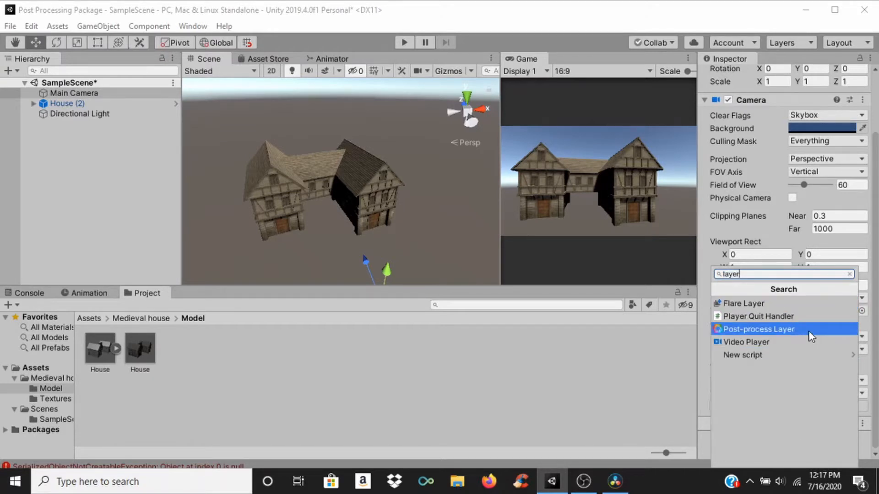
click(808, 334)
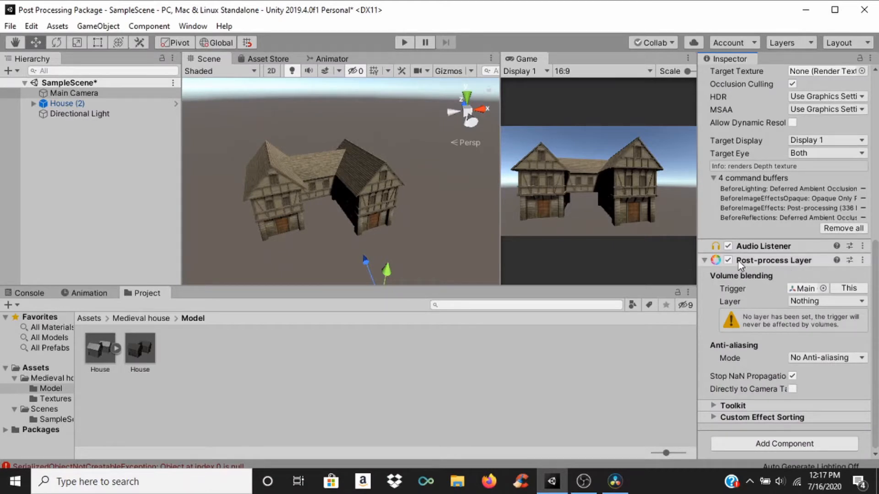
Step: Add a Post-process Volume component to the Main Camera
click(808, 446)
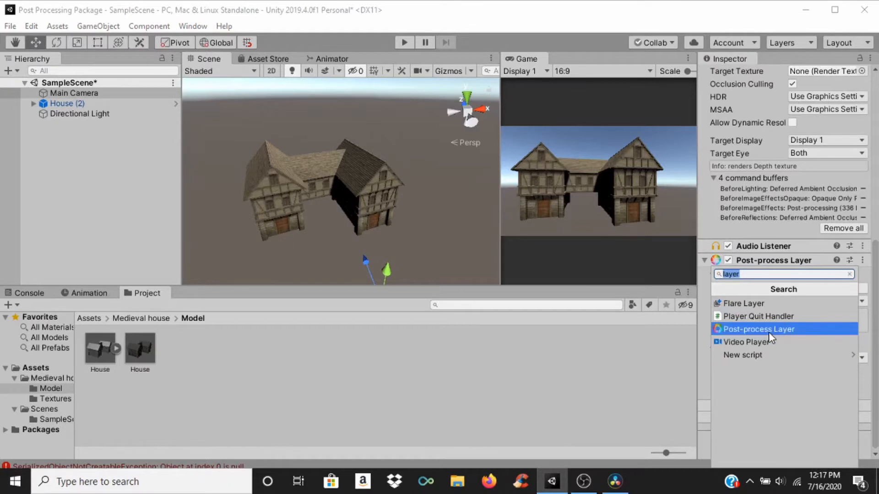
text(volume)
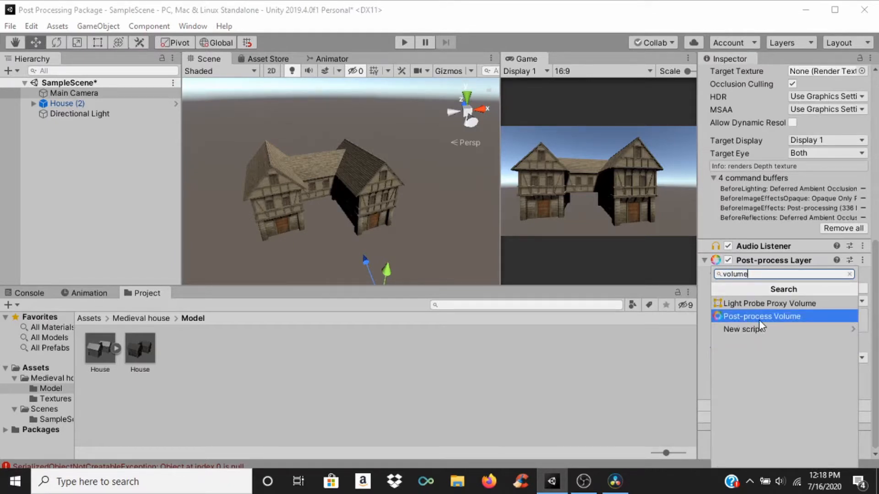
click(759, 320)
scroll(756, 320, down, 3)
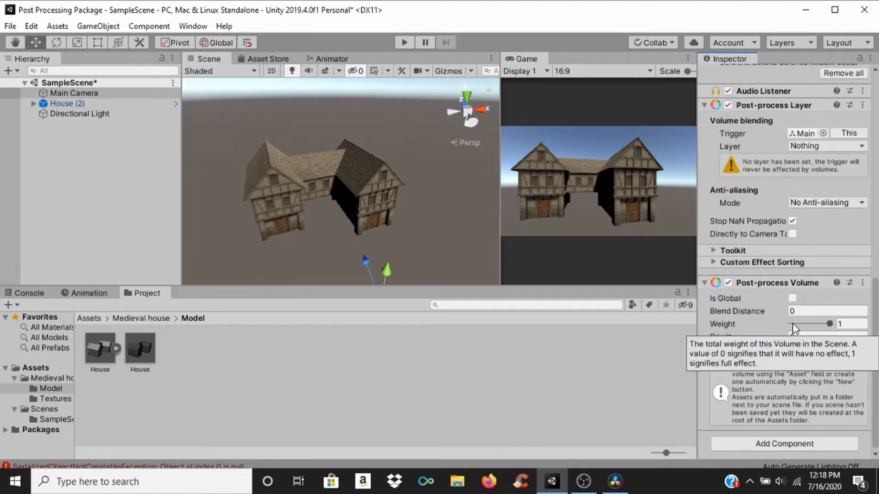
Step: Create a new project layer named "post" in User Layer 8
scroll(793, 323, up, 3)
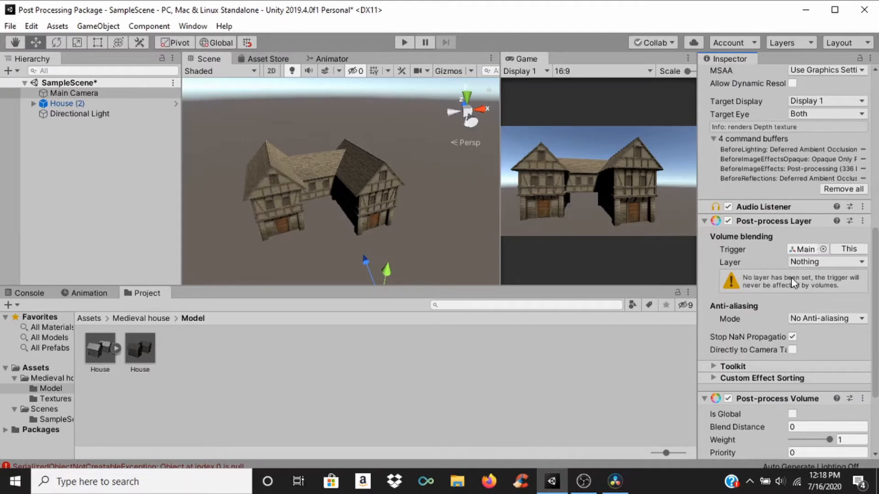
scroll(803, 278, up, 9)
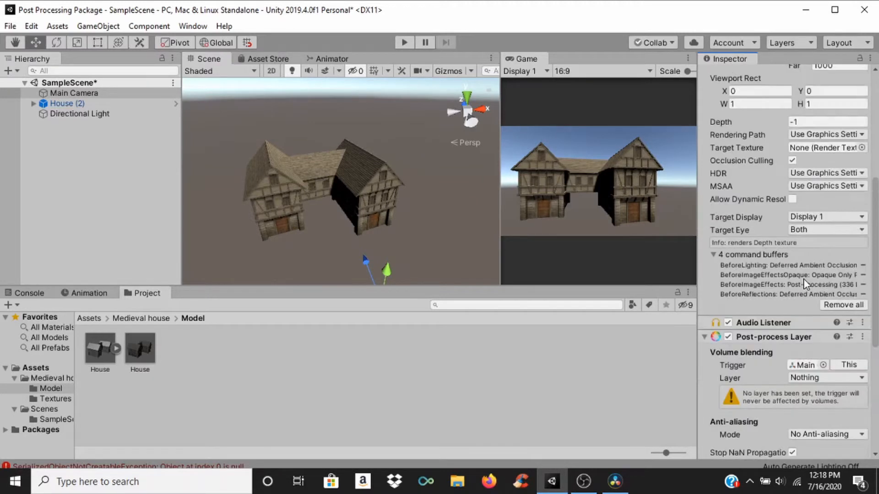
click(849, 92)
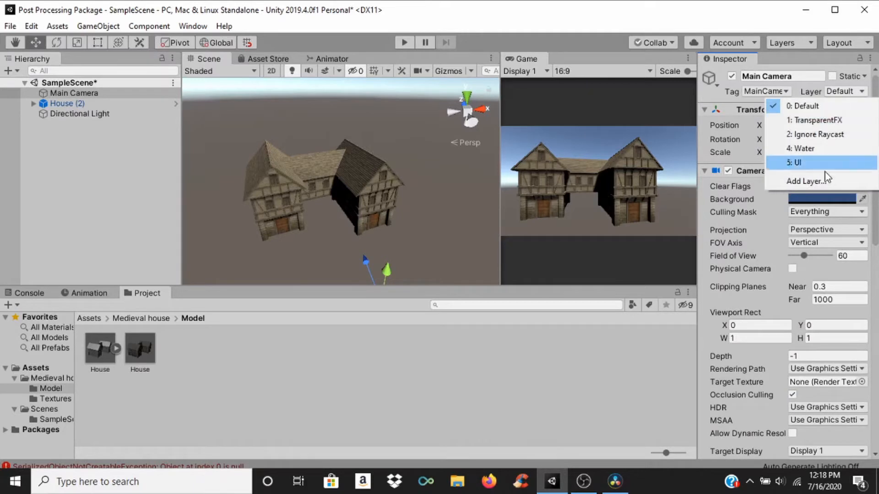
click(807, 181)
click(810, 251)
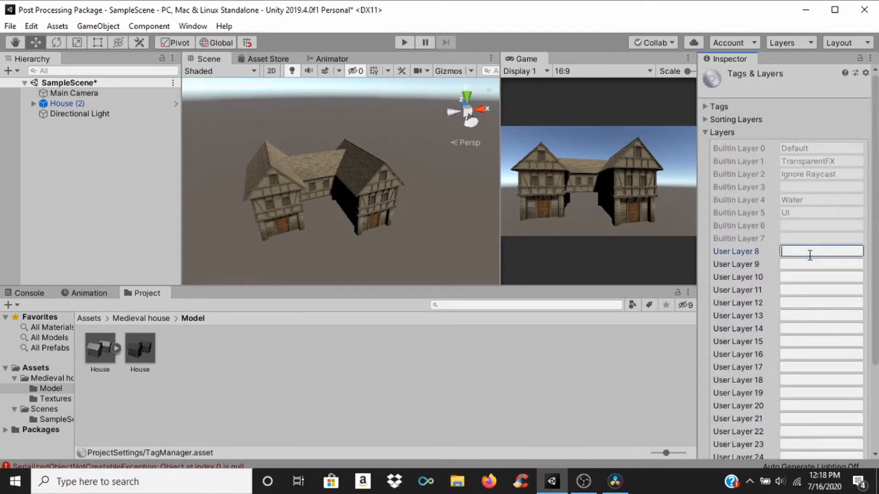
text(post)
Step: Set the volume blending layer of the Main Camera's Post-process Layer to post
click(101, 92)
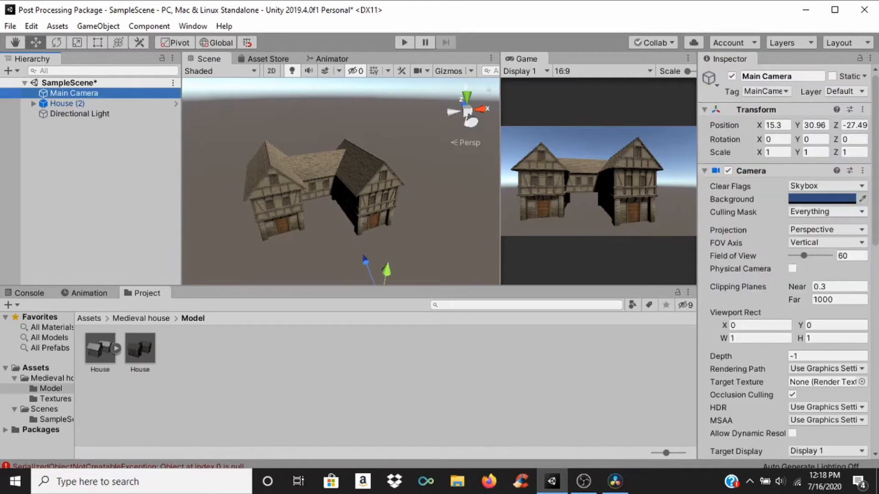
scroll(876, 159, down, 10)
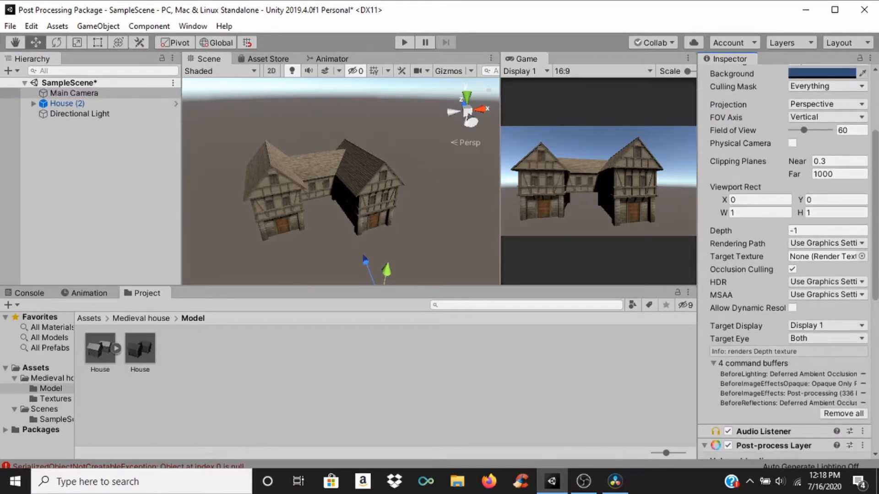
scroll(865, 294, down, 5)
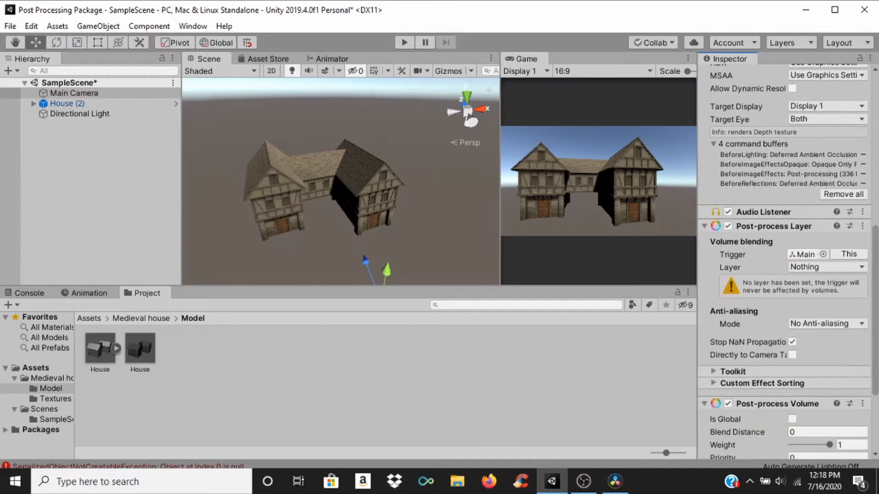
click(819, 268)
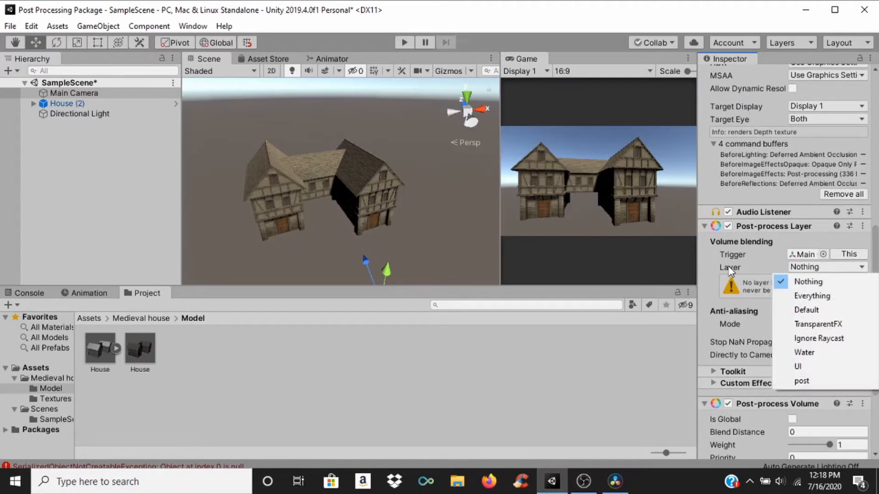
click(826, 381)
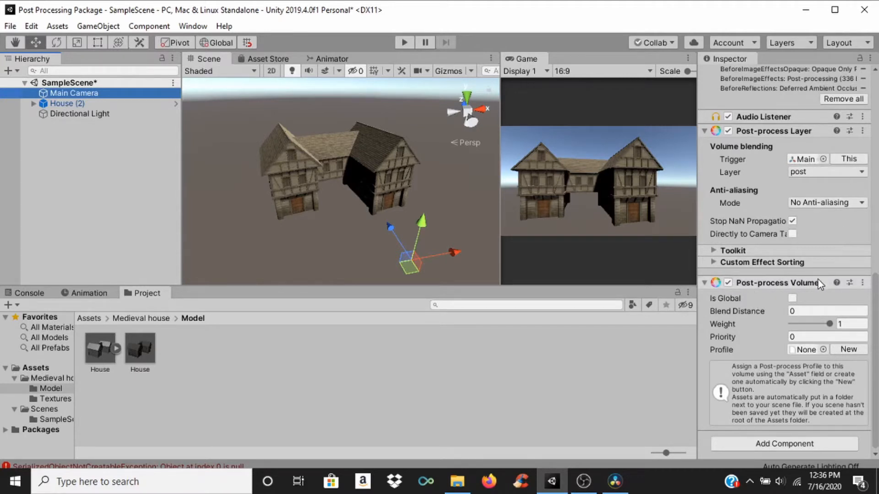
Step: Create a new profile for the Post-process Volume and make the volume global
click(842, 350)
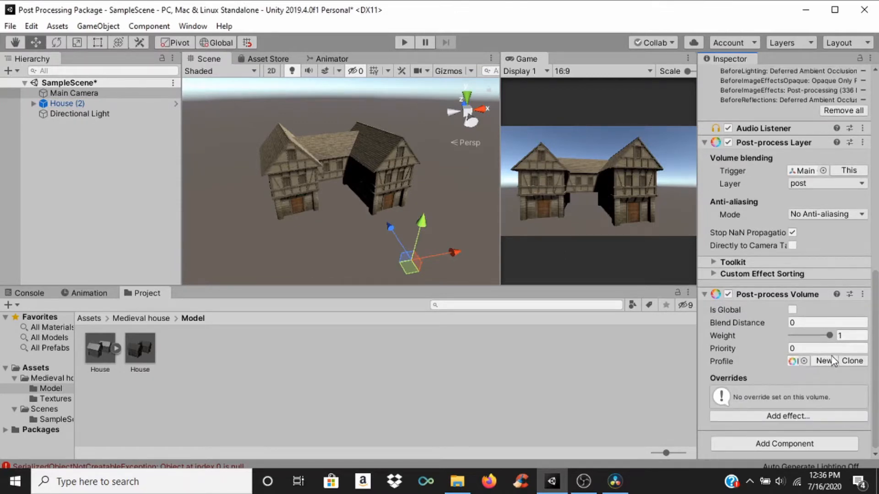
click(795, 312)
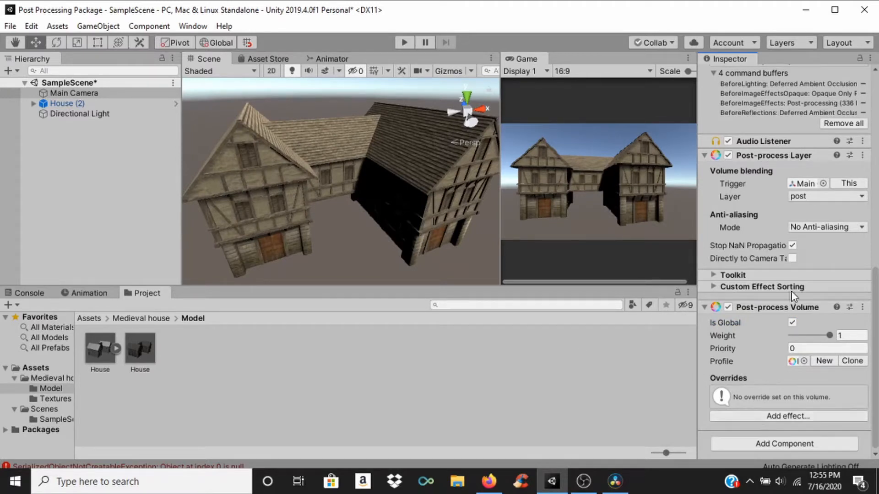
Step: Assign the Main Camera object itself to the post layer
scroll(849, 362, up, 10)
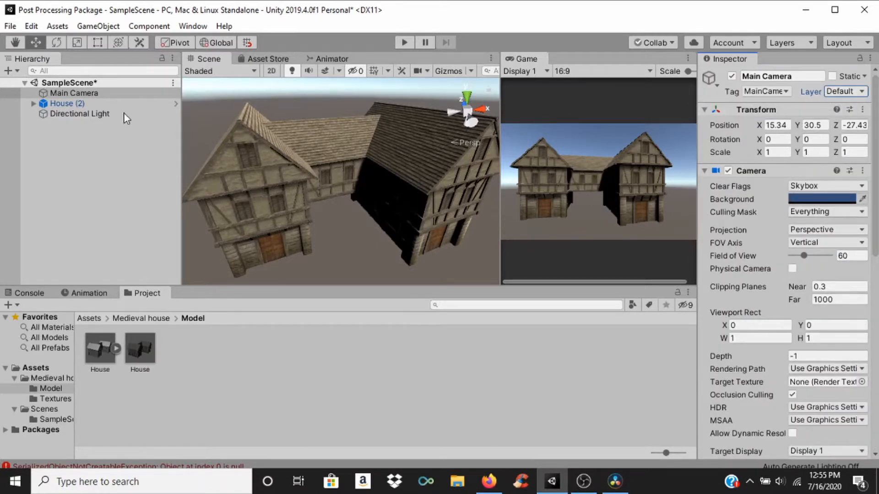
click(846, 91)
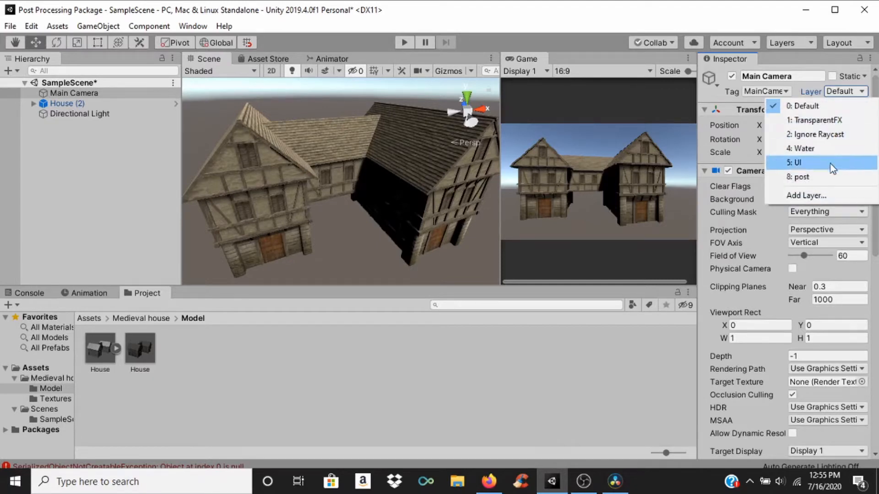
click(828, 177)
scroll(819, 126, down, 10)
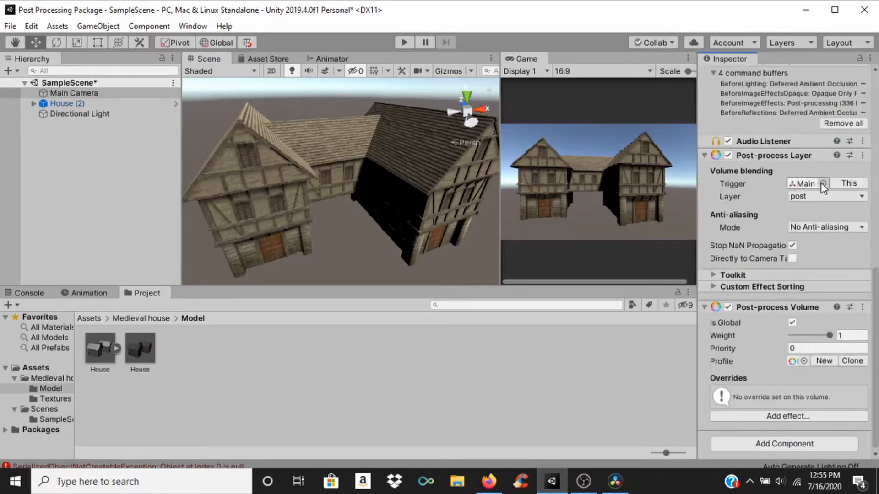
Step: Add an Ambient Occlusion effect to the Post-process Volume and enable all of its overrides
click(777, 417)
mouse_move(799, 423)
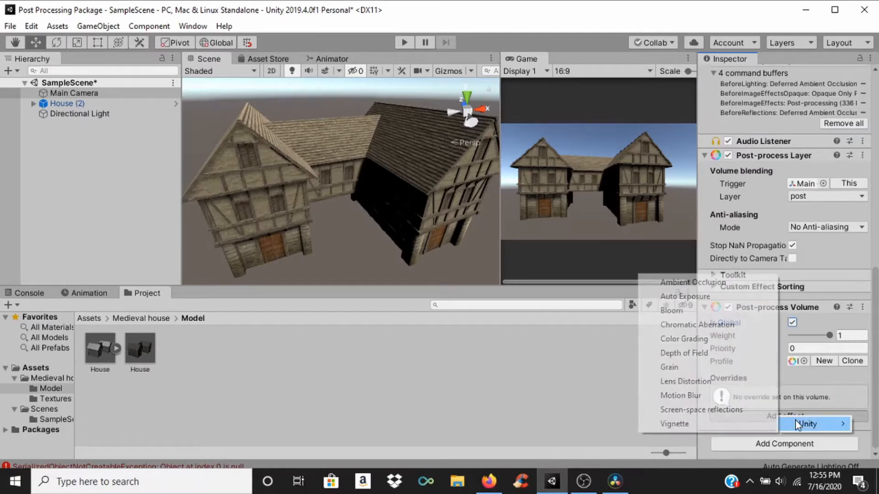
click(695, 285)
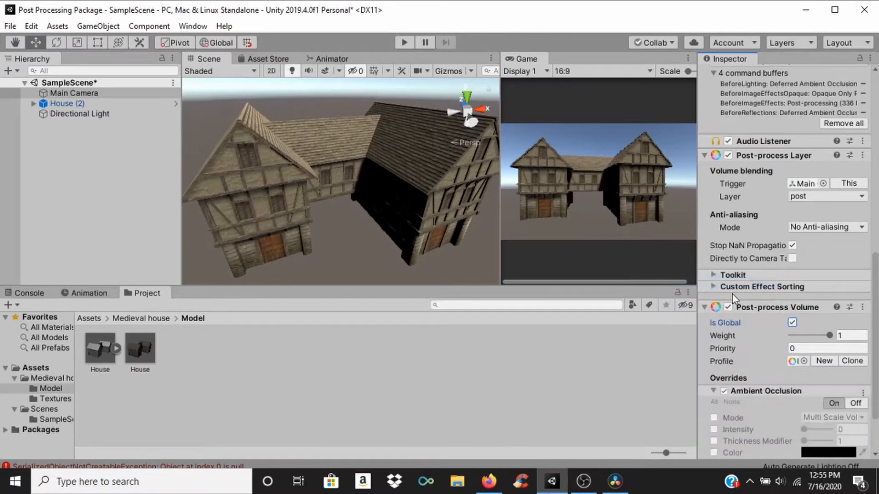
scroll(825, 317, down, 3)
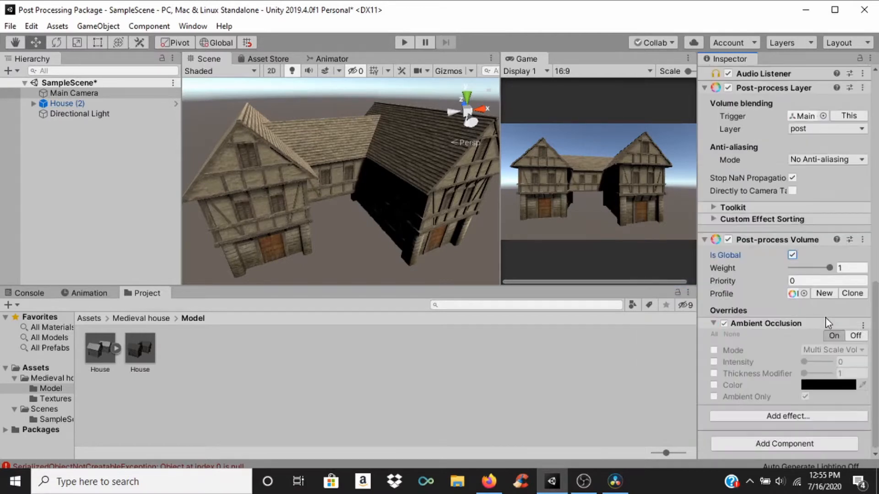
click(715, 334)
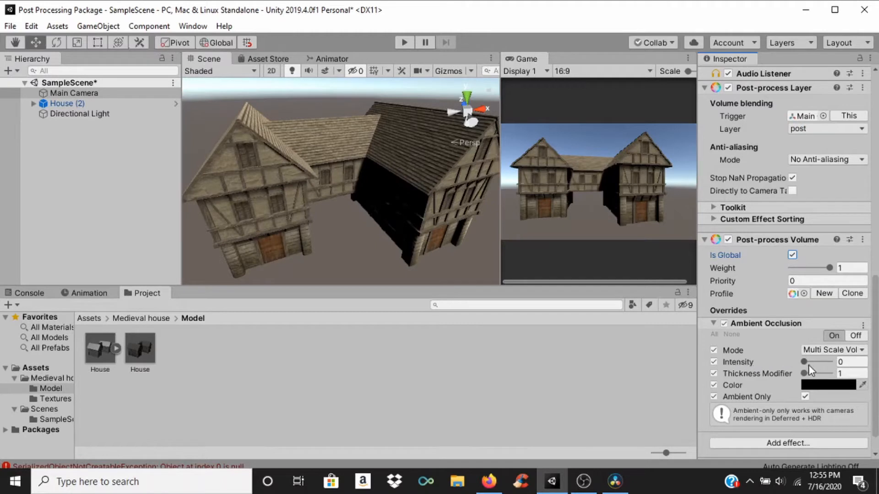
Step: Set the Ambient Occlusion intensity to 2, then try a Thickness Modifier of 10 and return it to 1
drag(801, 362, 814, 377)
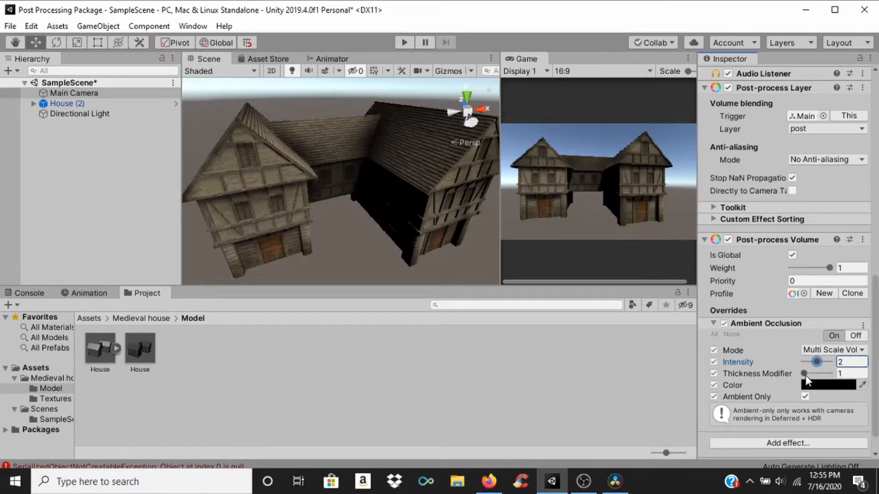
drag(804, 373, 792, 388)
mouse_move(833, 387)
mouse_down()
mouse_move(844, 388)
mouse_move(809, 386)
mouse_move(838, 386)
mouse_up()
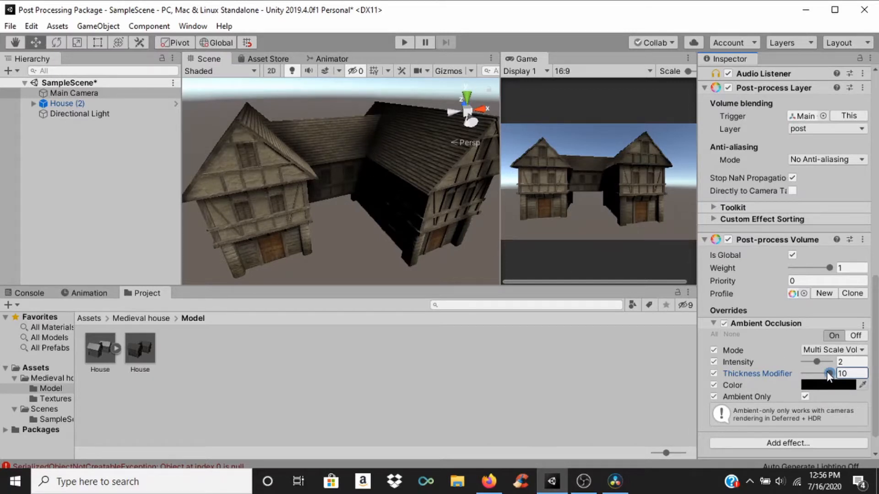
drag(828, 373, 788, 372)
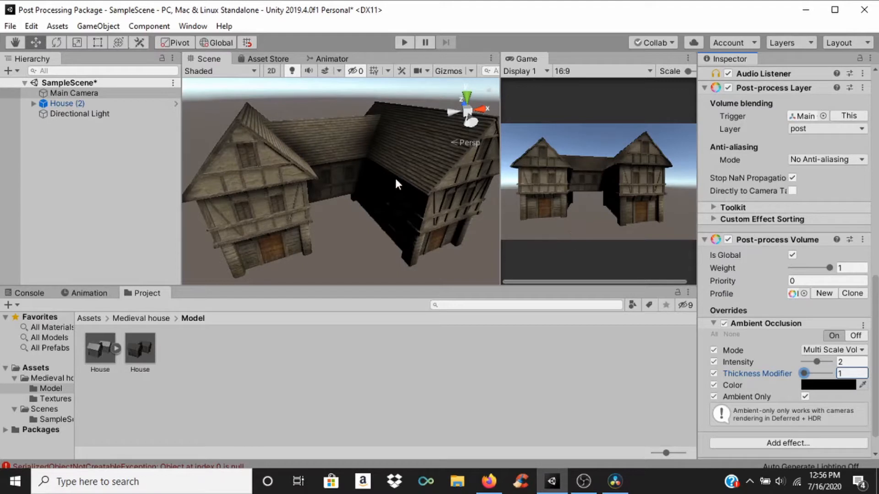
Step: Try out other colors for the Ambient Occlusion and return to black
click(827, 388)
drag(105, 115, 119, 77)
mouse_move(145, 123)
mouse_down()
mouse_move(127, 182)
mouse_move(50, 174)
mouse_move(26, 67)
mouse_move(42, 71)
mouse_up()
mouse_move(103, 92)
mouse_down()
mouse_move(50, 103)
mouse_move(34, 160)
mouse_up()
click(361, 374)
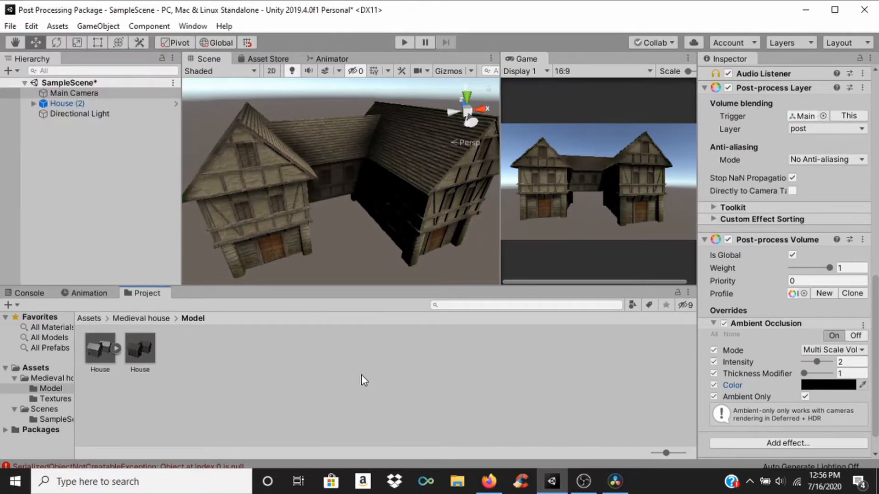
Step: Switch the Ambient Occlusion mode to Scalable Ambient Obscurance and inspect the shading on the house walls and roofs
click(815, 351)
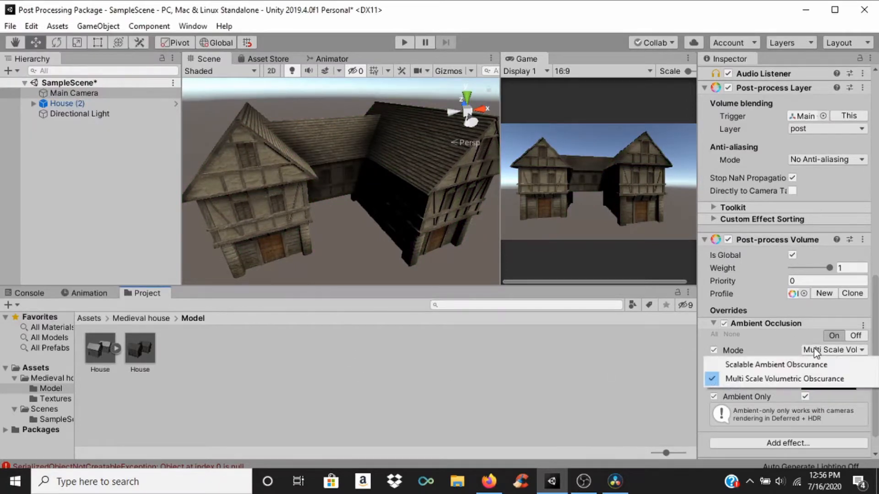
click(801, 365)
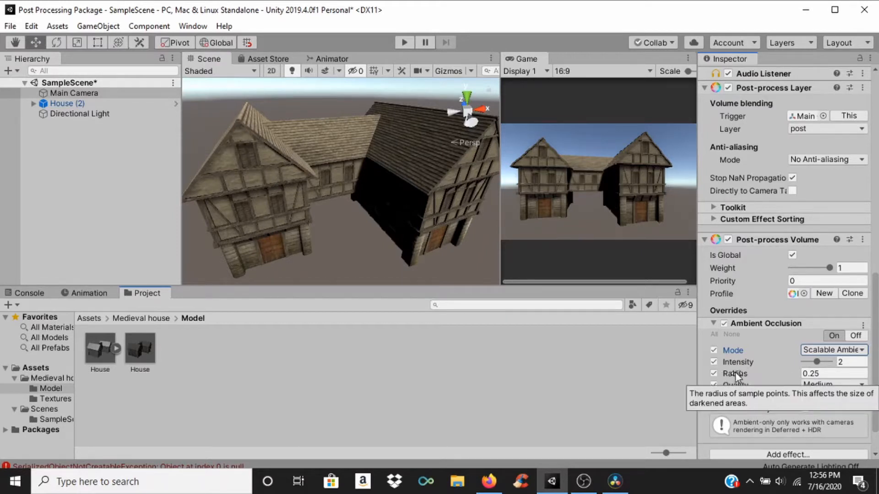
scroll(348, 169, up, 5)
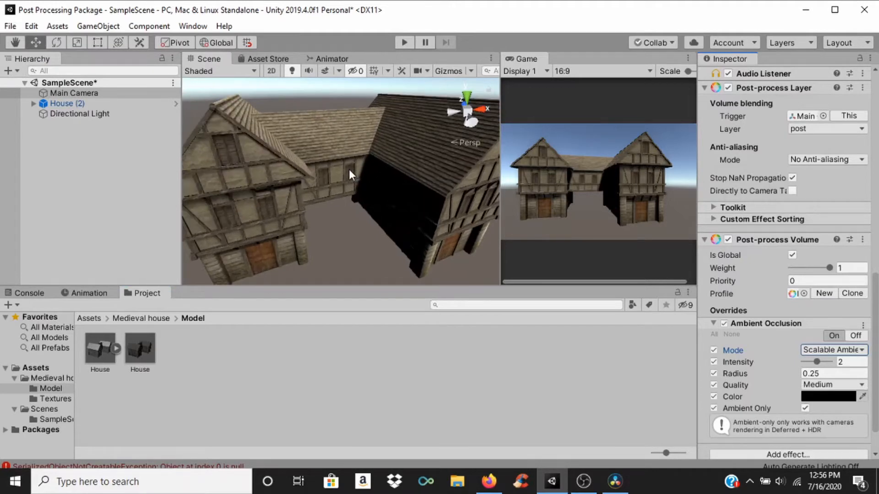
middle_drag(194, 161, 329, 150)
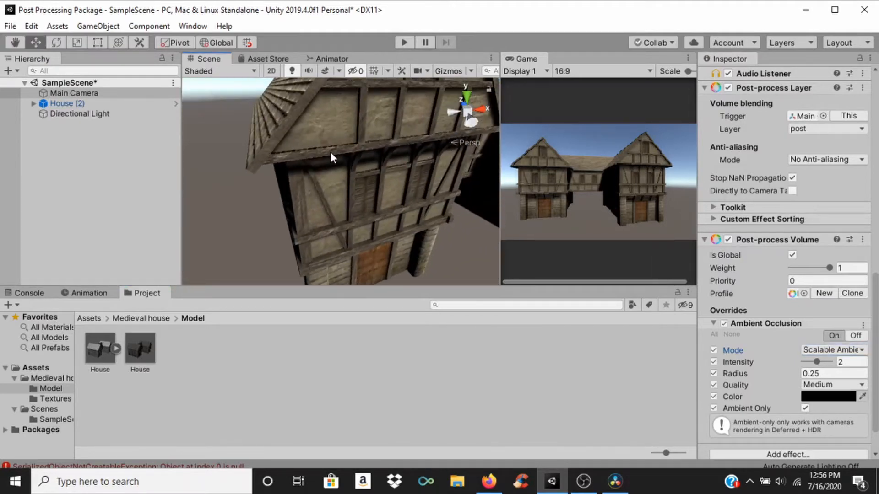
scroll(326, 159, up, 3)
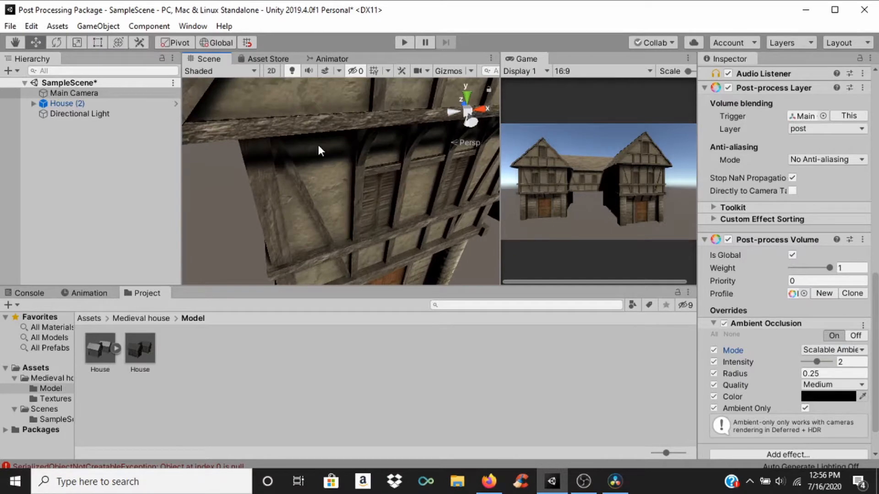
scroll(330, 137, down, 4)
middle_drag(393, 149, 328, 185)
scroll(323, 168, down, 1)
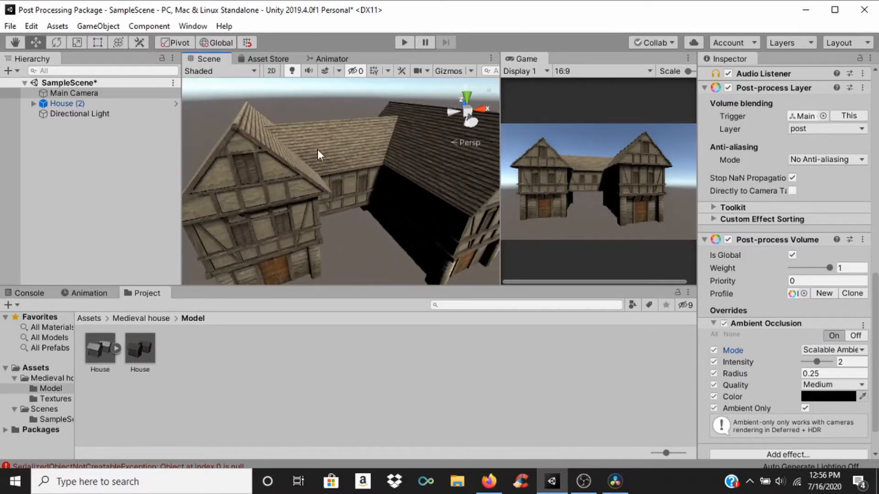
scroll(293, 204, up, 2)
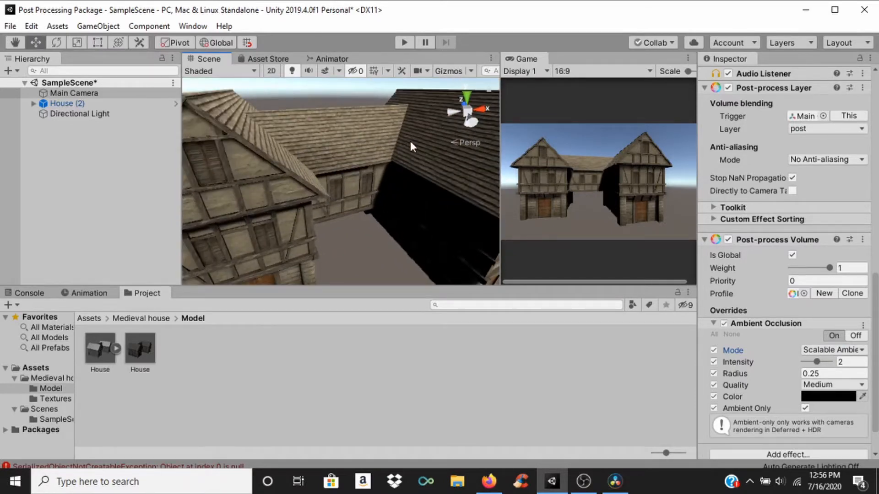
scroll(426, 178, down, 1)
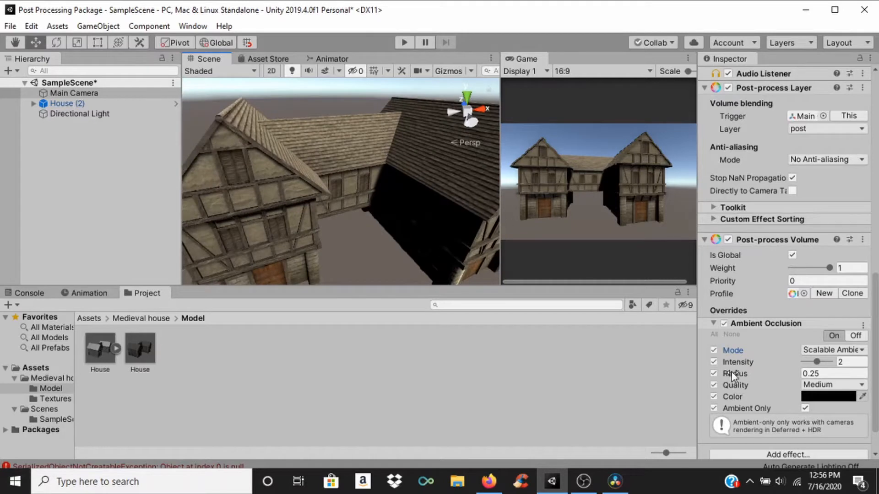
Step: Raise the Ambient Occlusion radius to 4.16 and look at the whole house
mouse_move(733, 372)
mouse_down()
mouse_move(769, 381)
mouse_move(749, 372)
mouse_move(762, 372)
mouse_move(745, 377)
mouse_up()
scroll(334, 154, down, 3)
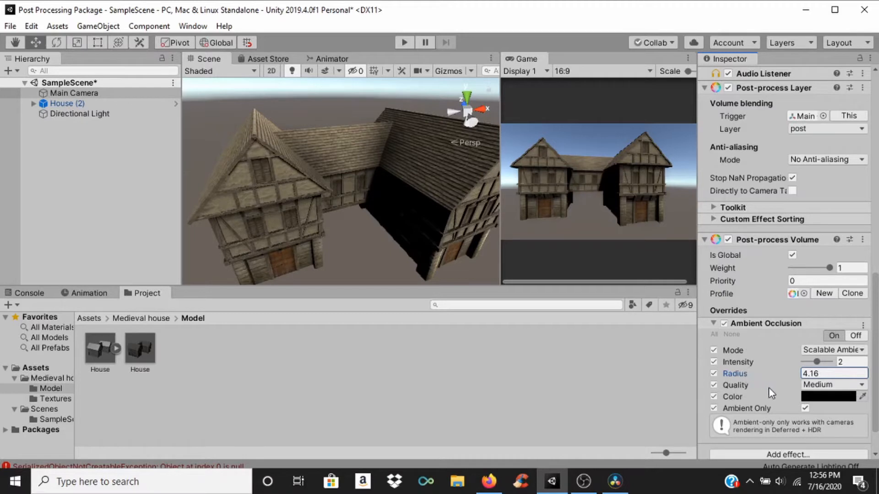
Step: Compare the Ultra and Lowest quality settings of the Ambient Occlusion, then set the quality to Medium
click(811, 385)
click(817, 458)
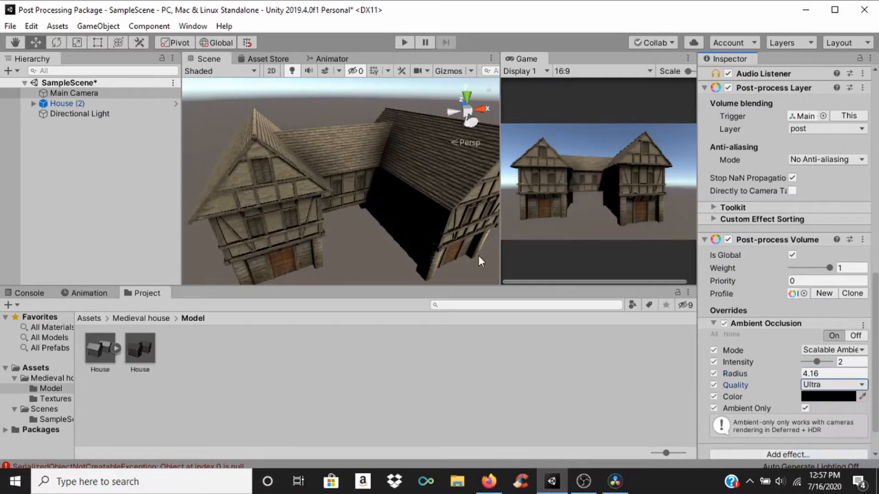
click(829, 386)
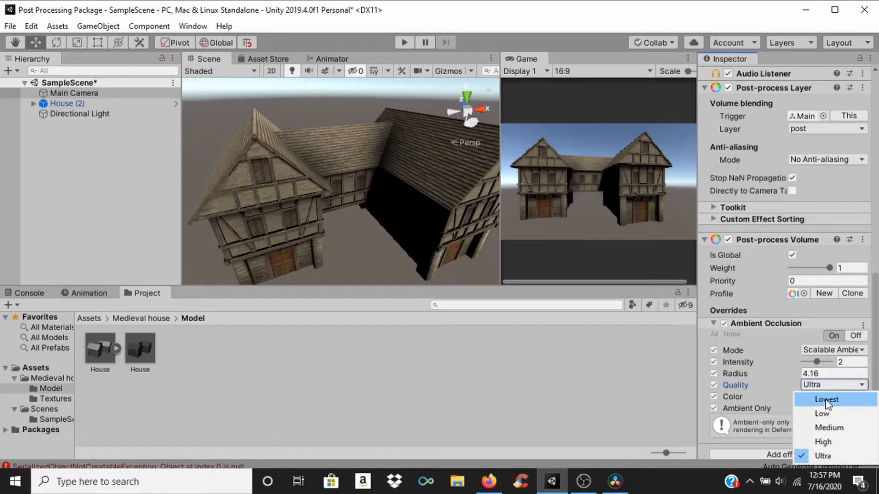
click(826, 401)
scroll(364, 165, up, 1)
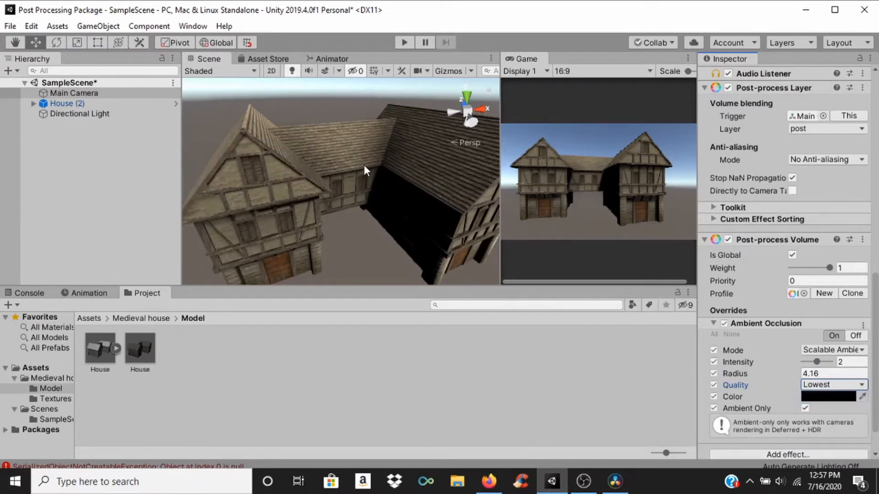
click(830, 384)
click(817, 427)
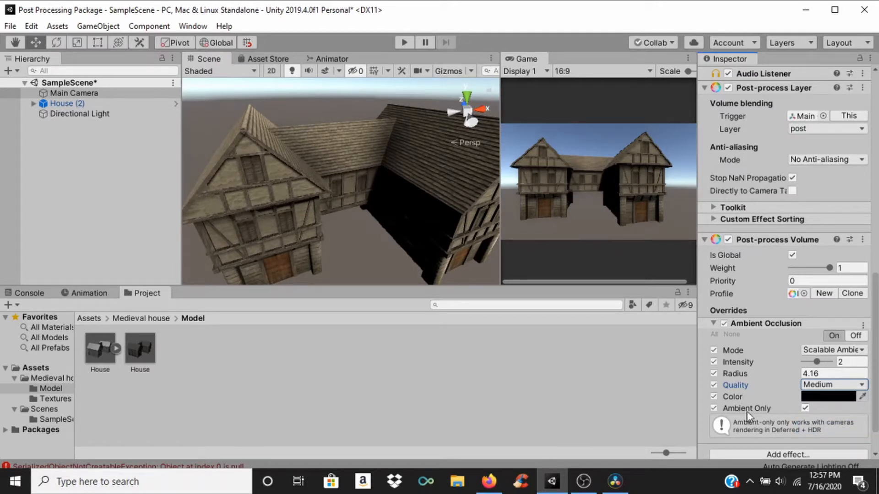
Step: Disable all Ambient Occlusion overrides and enable them again to compare the scene
click(727, 335)
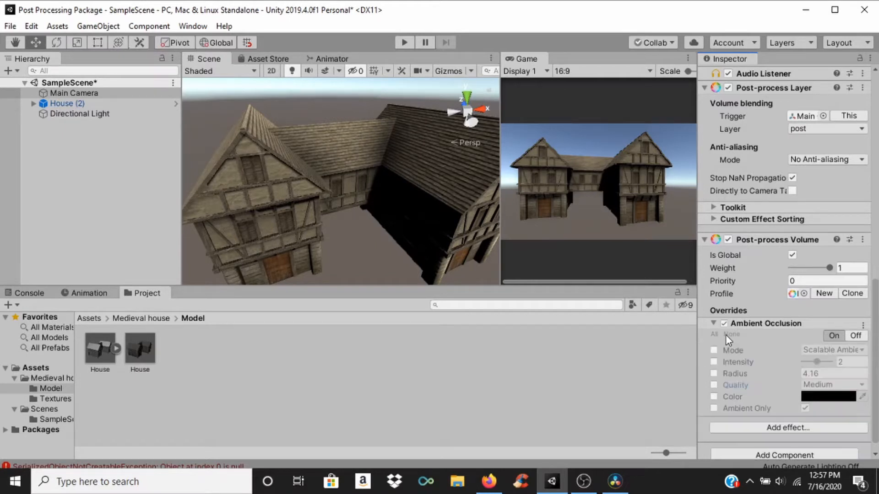
click(713, 334)
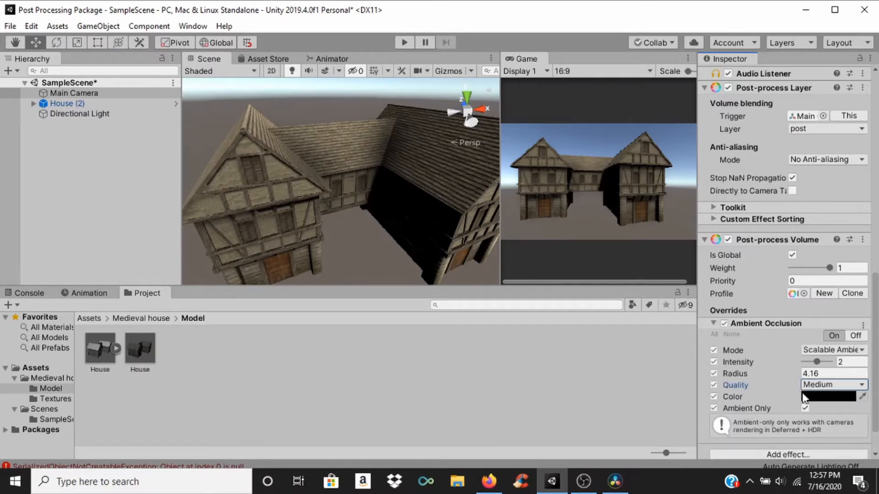
Step: Set the Ambient Occlusion mode to Multi Scale Volumetric Obscurance and its intensity to 0.6
click(832, 350)
click(822, 377)
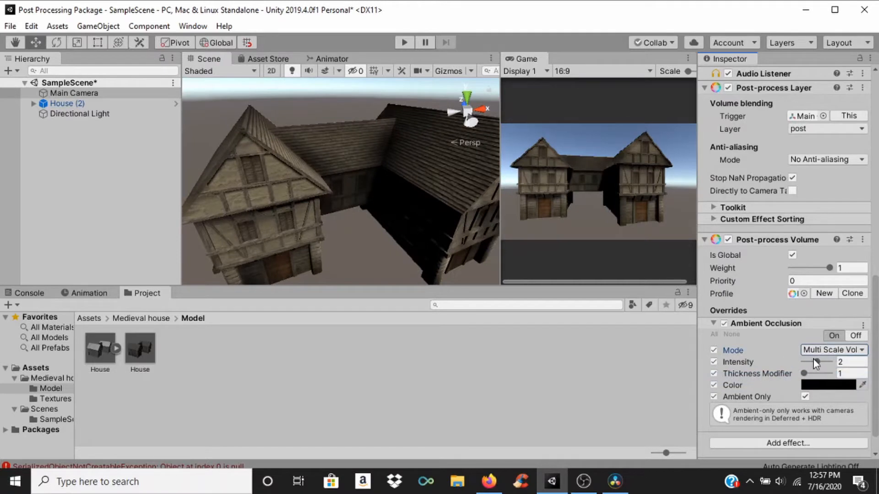
drag(814, 359, 806, 366)
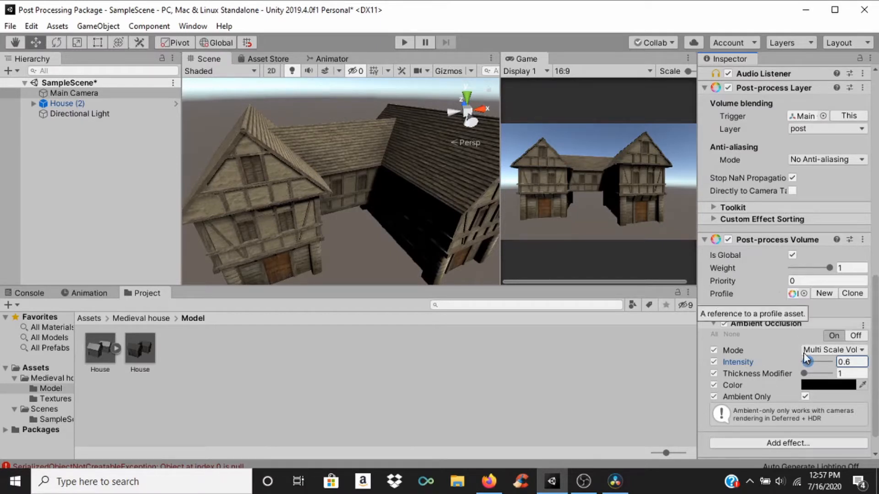
Step: Add an Auto Exposure effect to the Post-process Volume and enable all of its overrides
scroll(804, 353, down, 2)
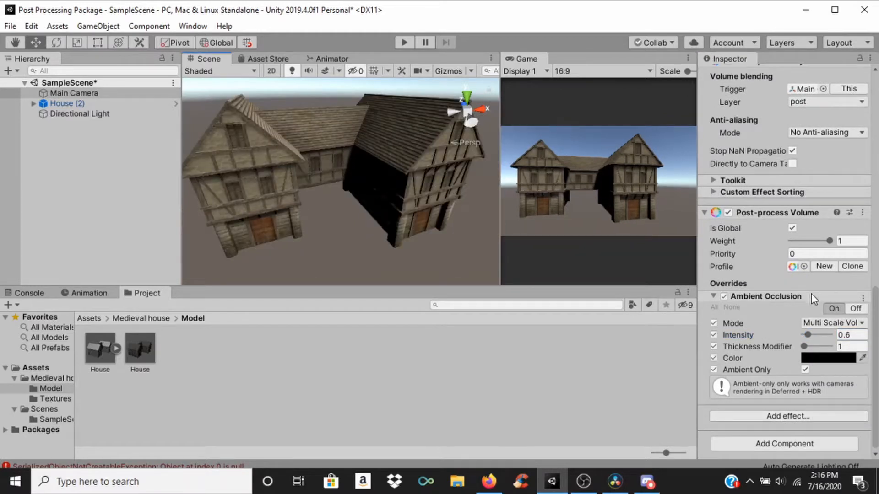
click(798, 417)
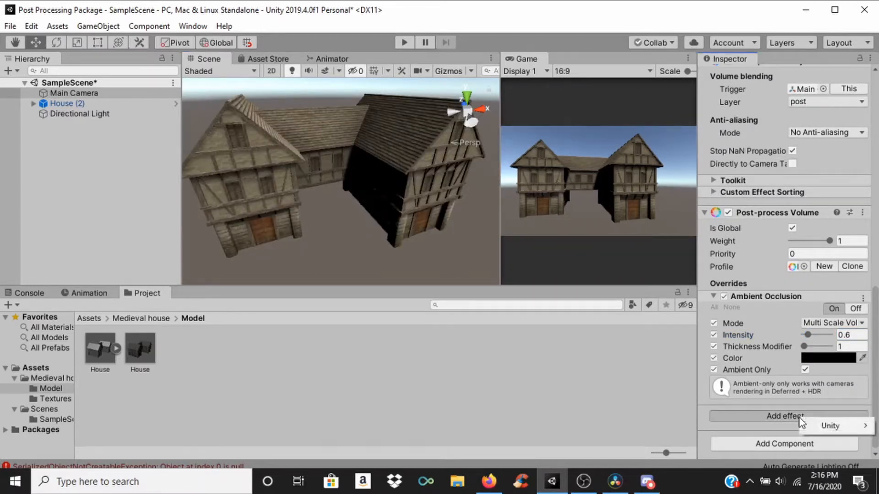
mouse_move(812, 428)
click(752, 301)
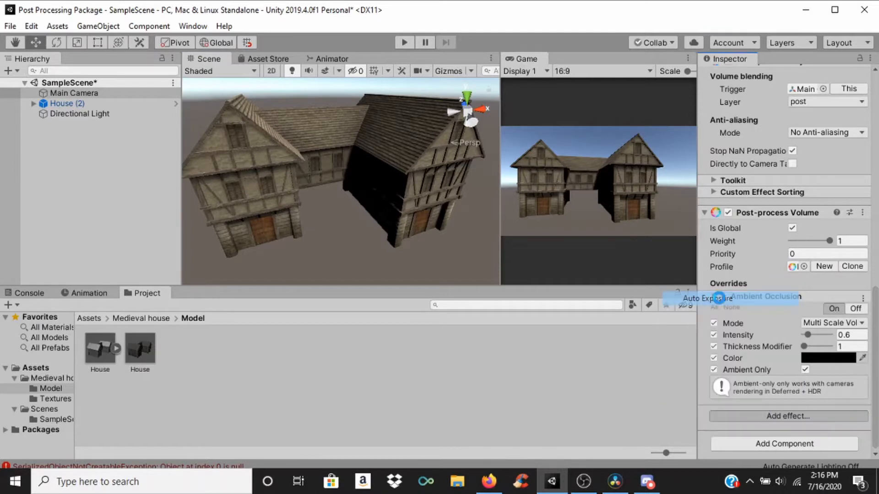
scroll(776, 320, down, 3)
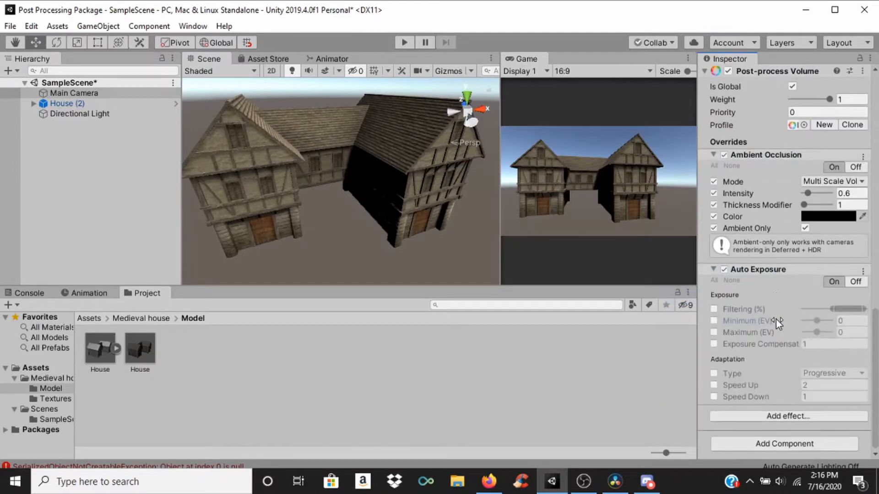
click(715, 281)
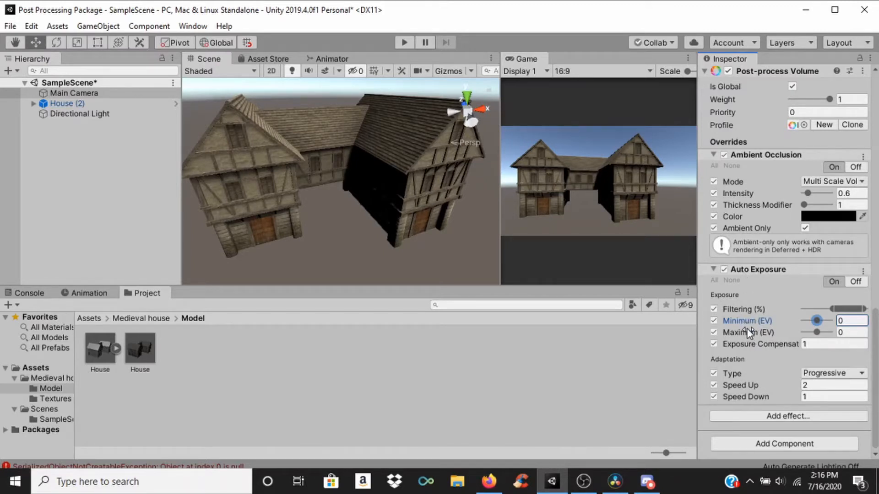
Step: Try the Auto Exposure effect with Minimum (EV) at -9 and at 9
mouse_move(767, 330)
mouse_move(817, 323)
mouse_down()
mouse_move(808, 323)
mouse_move(828, 325)
mouse_move(802, 328)
mouse_up()
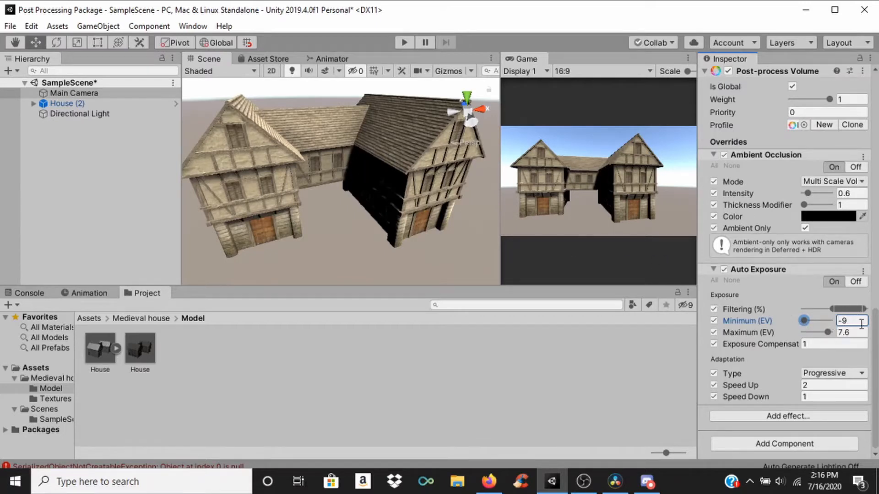
drag(804, 320, 831, 321)
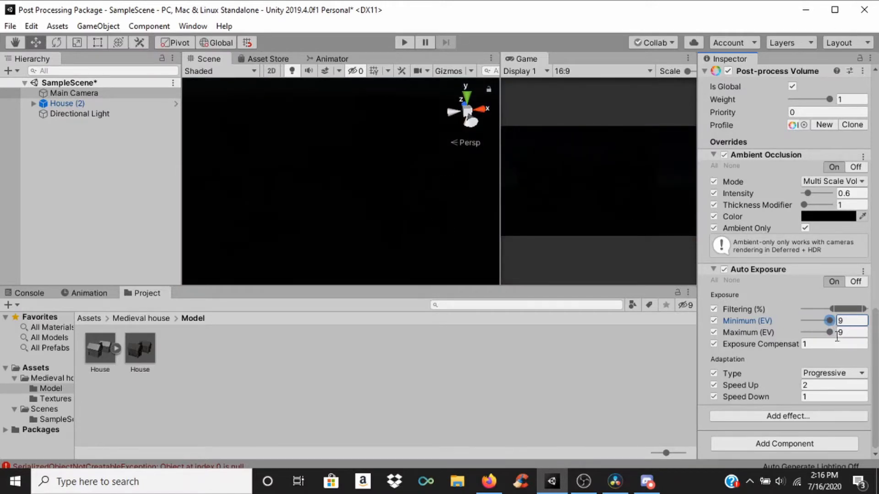
Step: Try Maximum (EV) at -9, then set the Auto Exposure Minimum (EV) to -9 and Maximum (EV) to about 5.4
drag(830, 332, 790, 334)
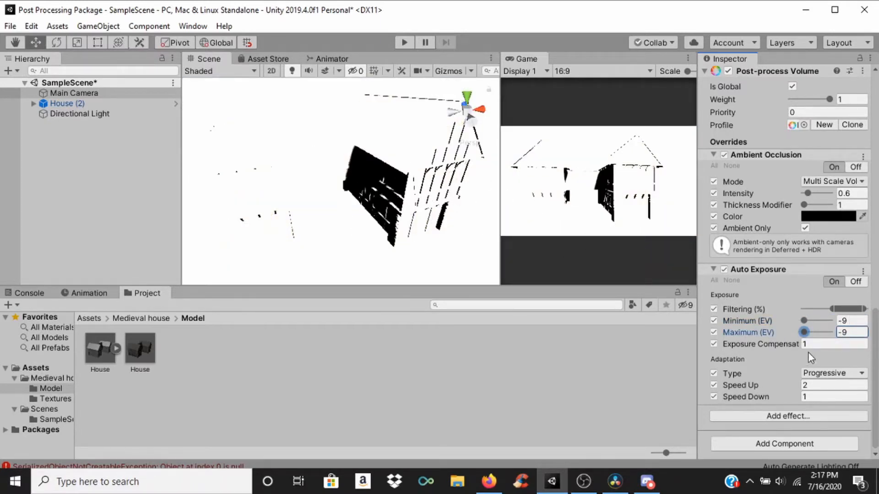
mouse_move(805, 335)
mouse_down()
mouse_move(830, 334)
mouse_move(810, 321)
mouse_move(821, 324)
mouse_move(795, 327)
mouse_up()
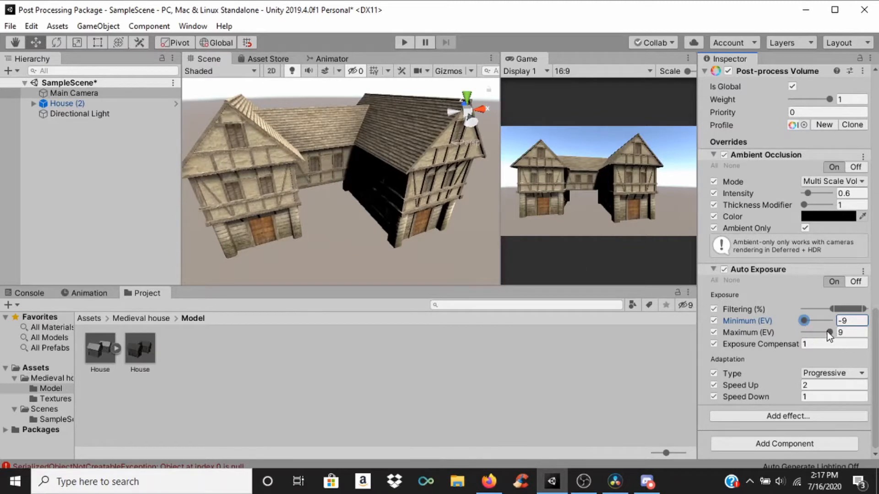
drag(826, 333, 822, 333)
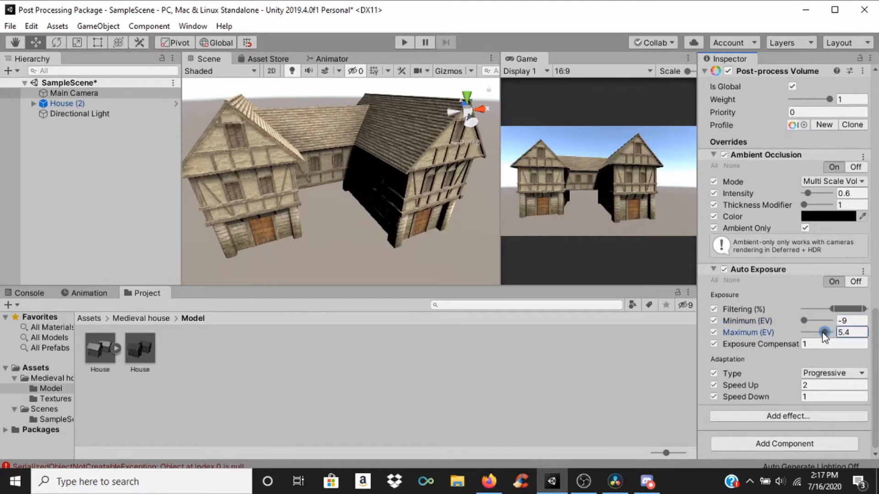
Step: Set the Auto Exposure Maximum (EV) to 5 and Minimum (EV) to -5
click(856, 332)
text(5)
click(862, 321)
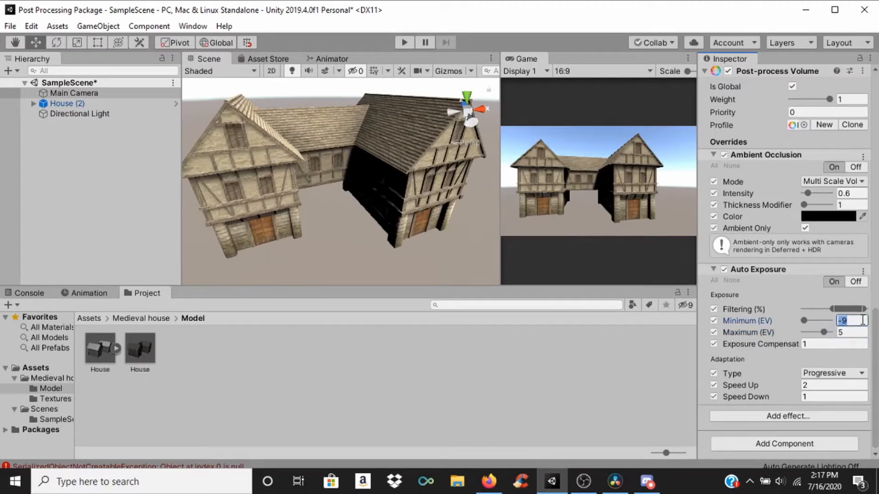
text(-5)
scroll(381, 192, down, 3)
scroll(350, 178, up, 1)
middle_drag(350, 177, 348, 166)
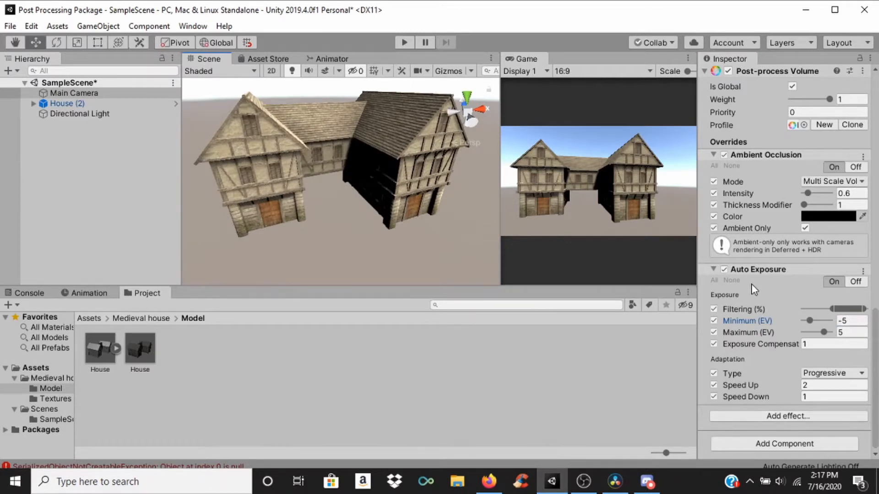
Step: Add a Bloom effect to the Post-process Volume and enable all of its overrides
click(755, 416)
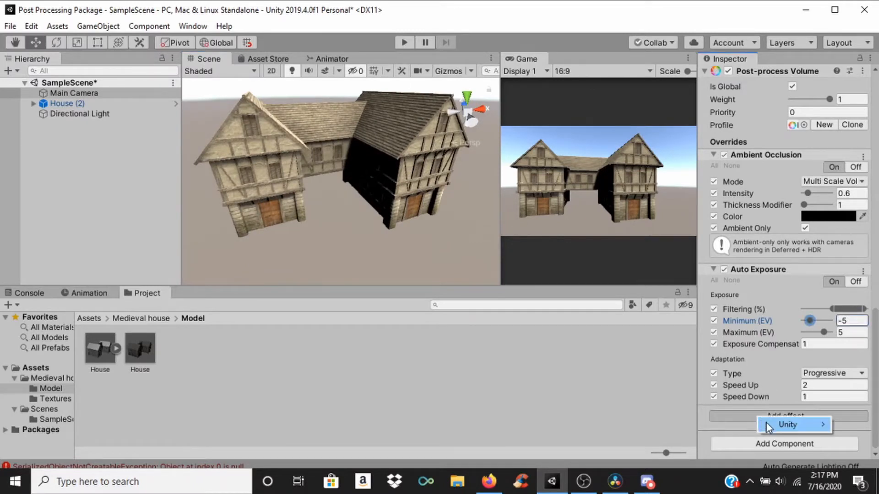
mouse_move(765, 424)
click(654, 311)
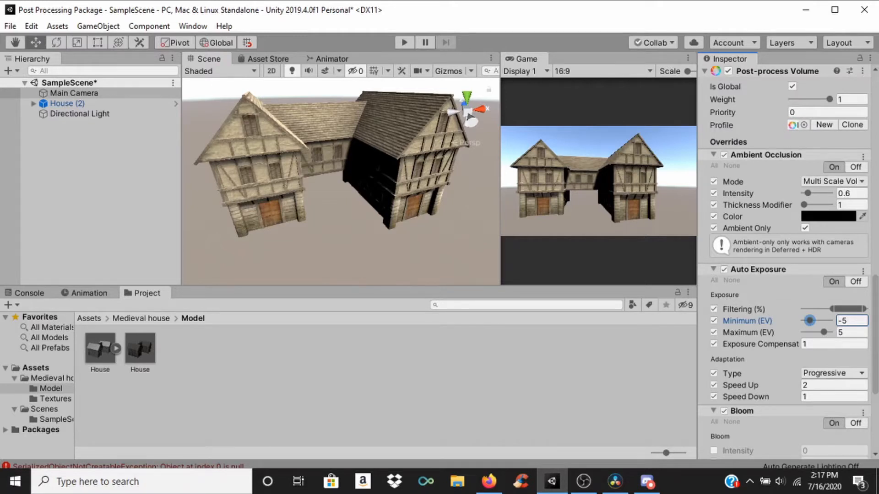
scroll(702, 237, down, 4)
click(714, 245)
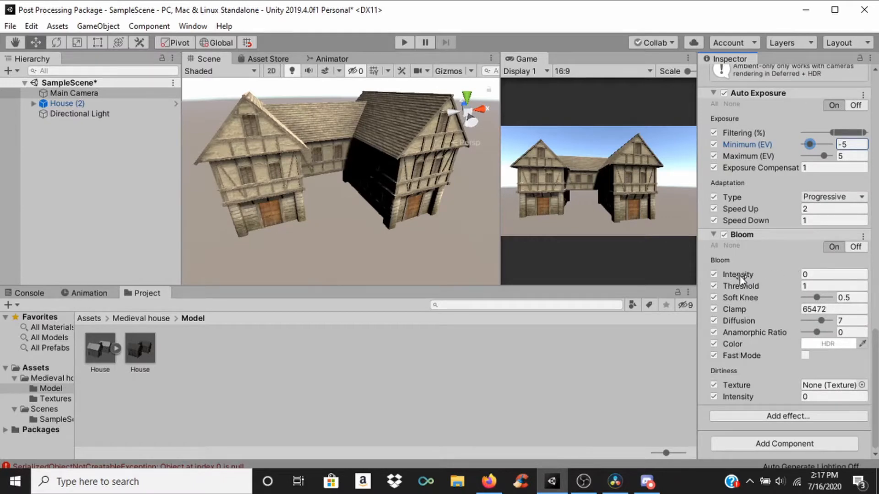
Step: Try a Bloom Intensity of about 1.92 with the Threshold at about 0.35 and at about 3.71
drag(739, 275, 718, 279)
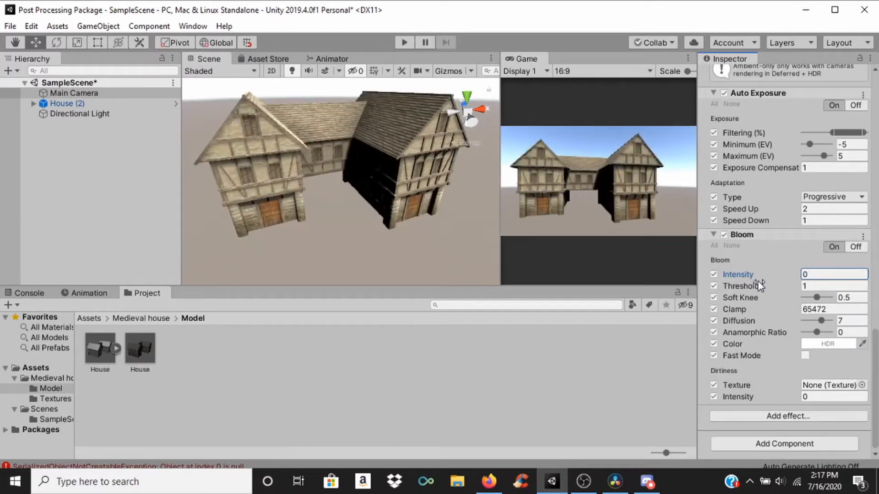
drag(759, 274, 739, 283)
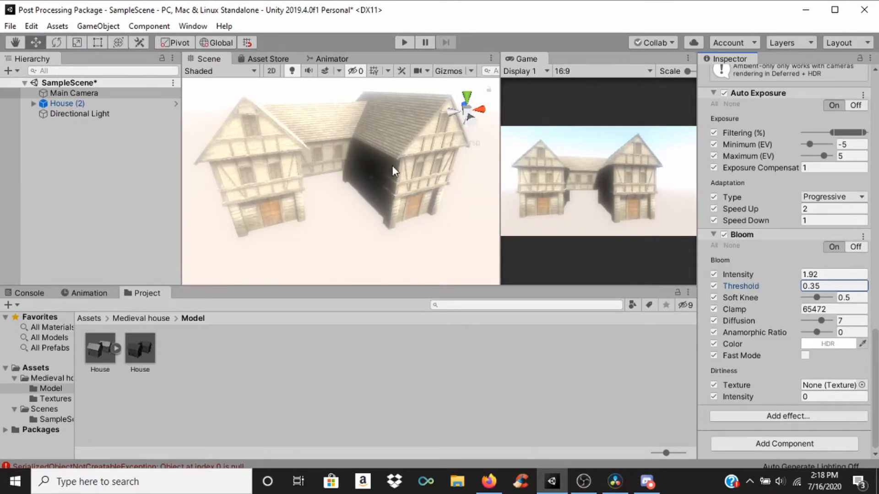
scroll(331, 187, down, 3)
scroll(331, 188, up, 2)
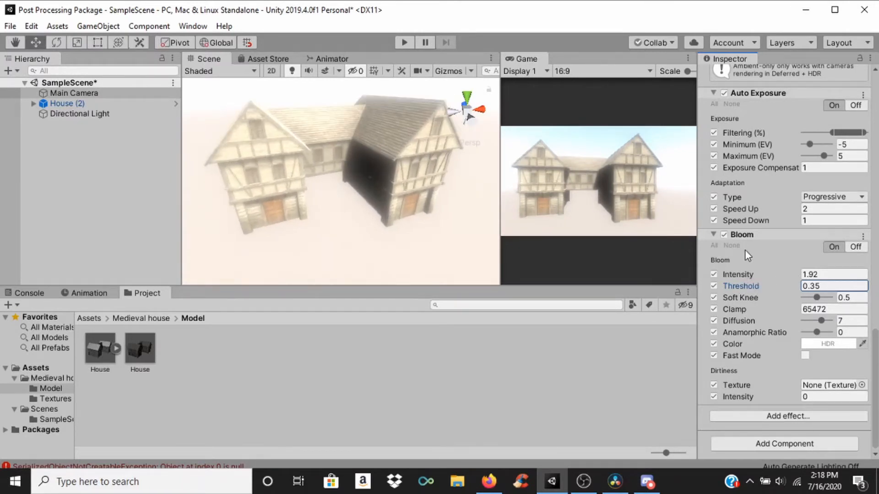
drag(770, 284, 819, 284)
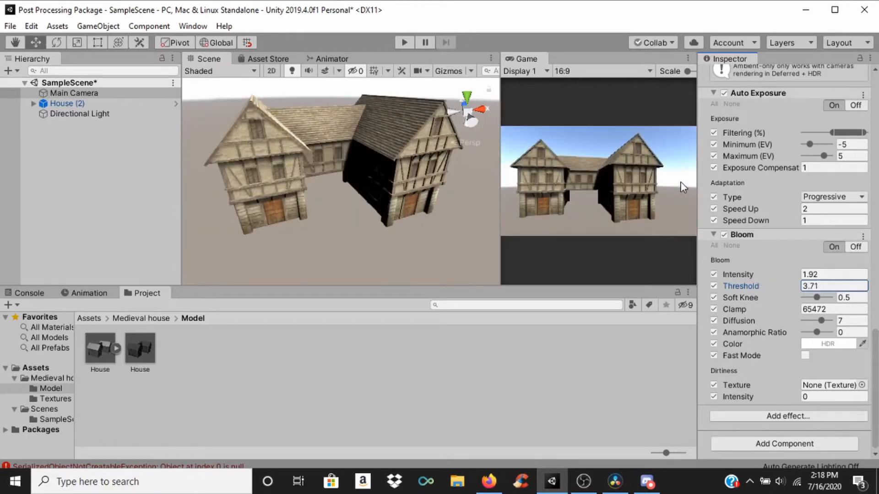
Step: Set the Bloom Soft Knee to 0.7 and try an Intensity of about 6.34 with a Threshold of about 10.48
drag(818, 299, 836, 300)
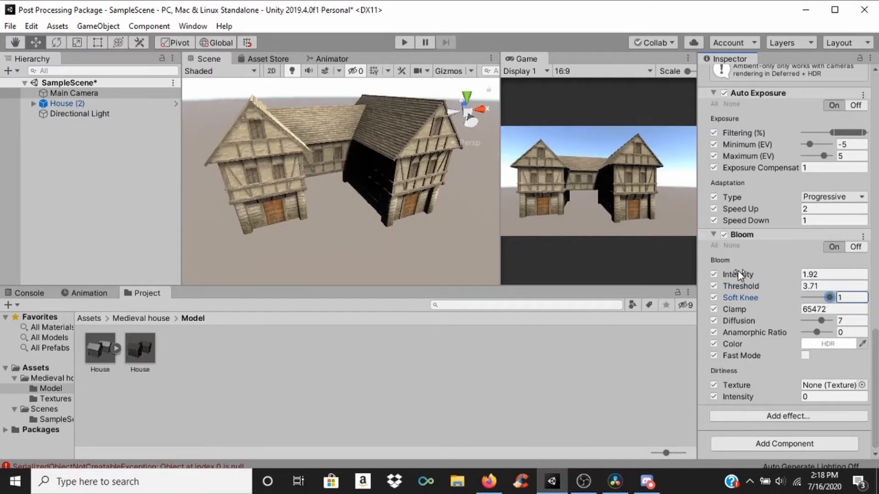
drag(740, 275, 820, 303)
drag(772, 289, 20, 287)
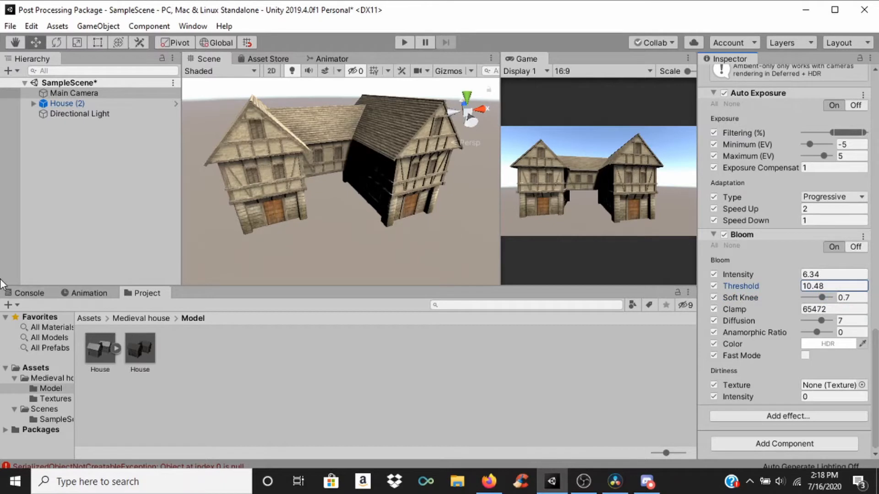
Step: Lower the Bloom Intensity and Threshold to 0, then try them at about 0.51 and 0.28
drag(749, 274, 655, 273)
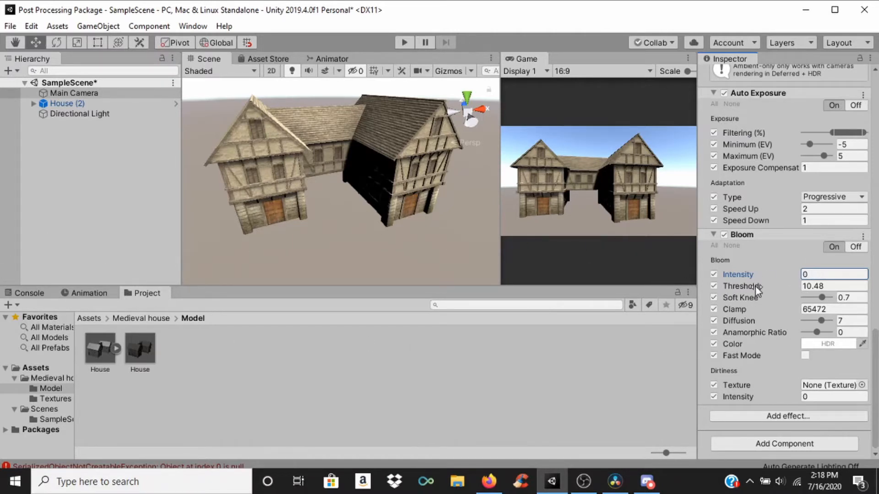
drag(753, 286, 609, 285)
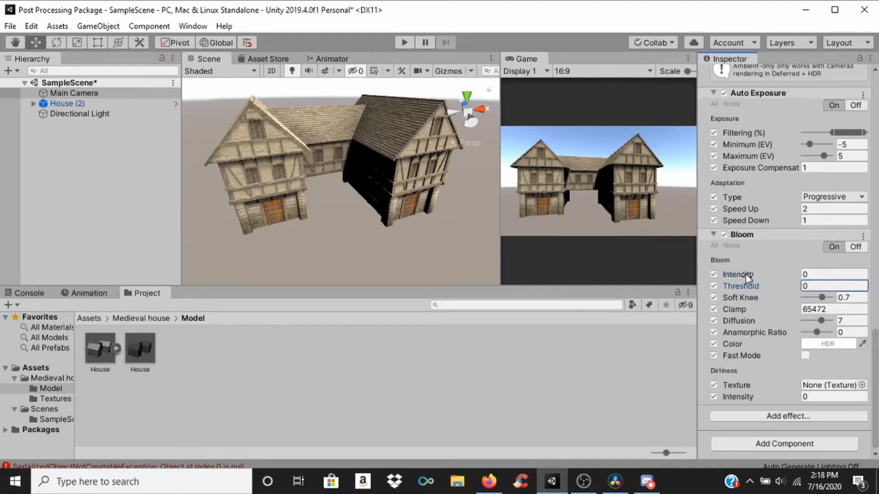
drag(746, 274, 760, 287)
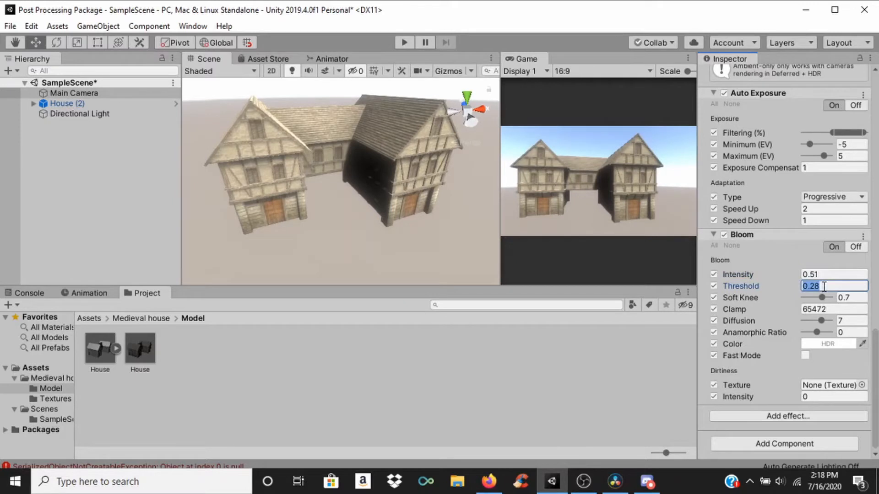
Step: Set the Bloom Threshold and Intensity to 1, and after trying Diffusion at 10, set it to about 7.1
text(1)
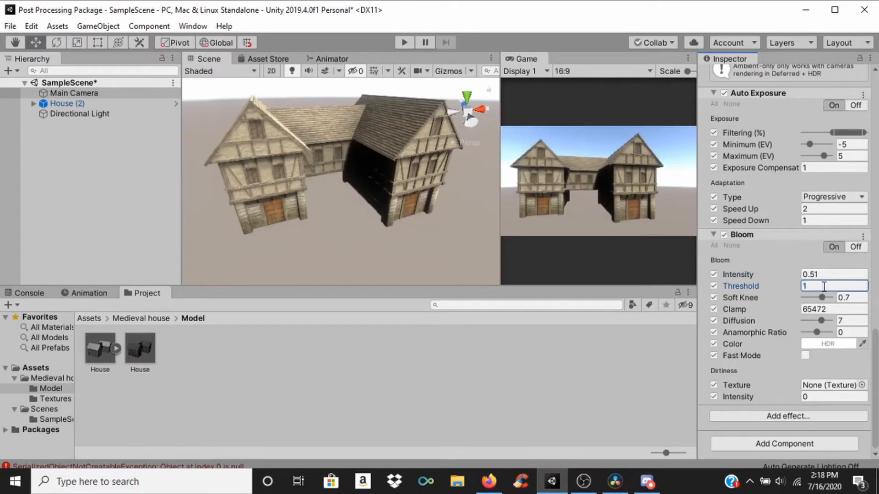
drag(743, 277, 807, 286)
click(843, 277)
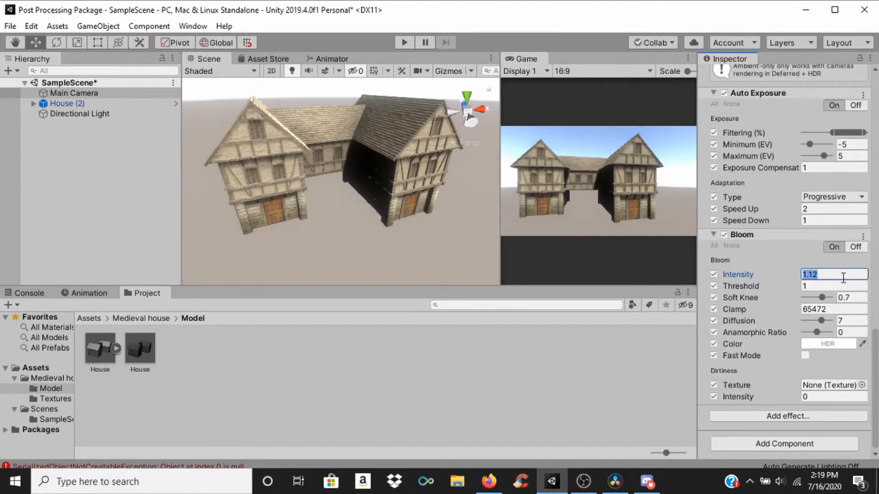
text(1)
drag(822, 321, 831, 321)
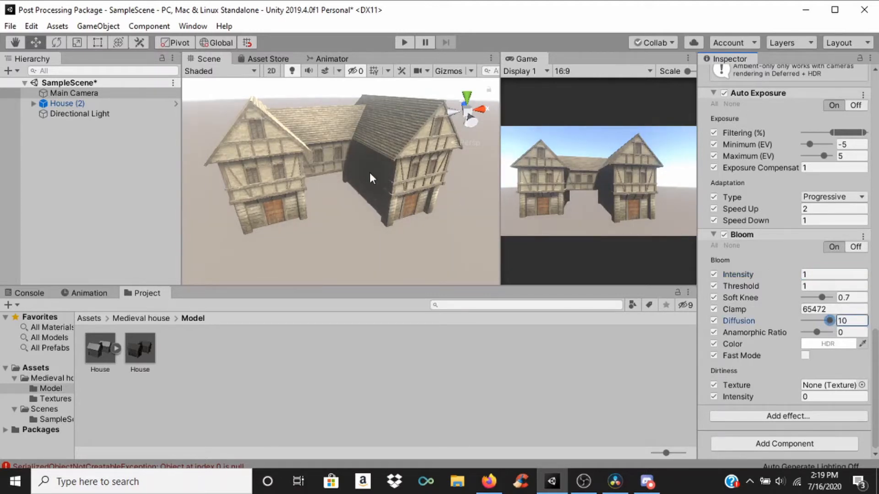
mouse_move(827, 318)
mouse_down()
mouse_move(777, 320)
mouse_move(819, 325)
mouse_up()
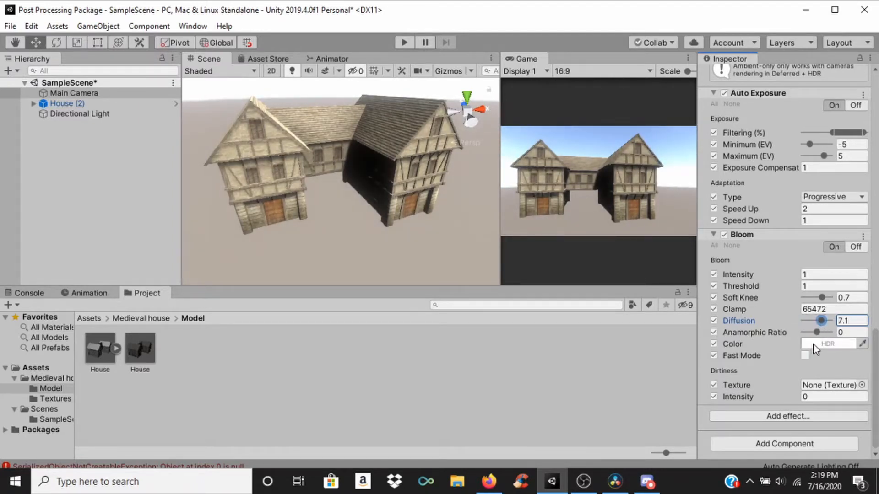
Step: Change the Bloom color to orange and toggle its Fast Mode on and off again
click(827, 344)
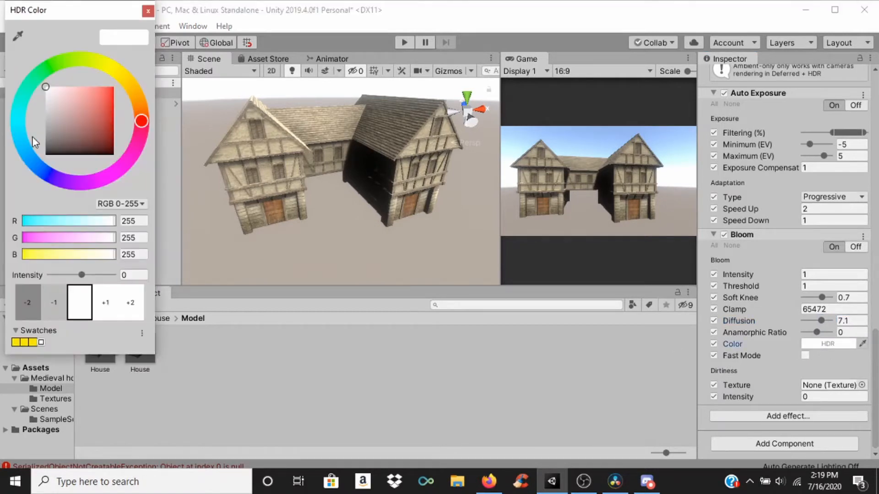
drag(139, 122, 123, 81)
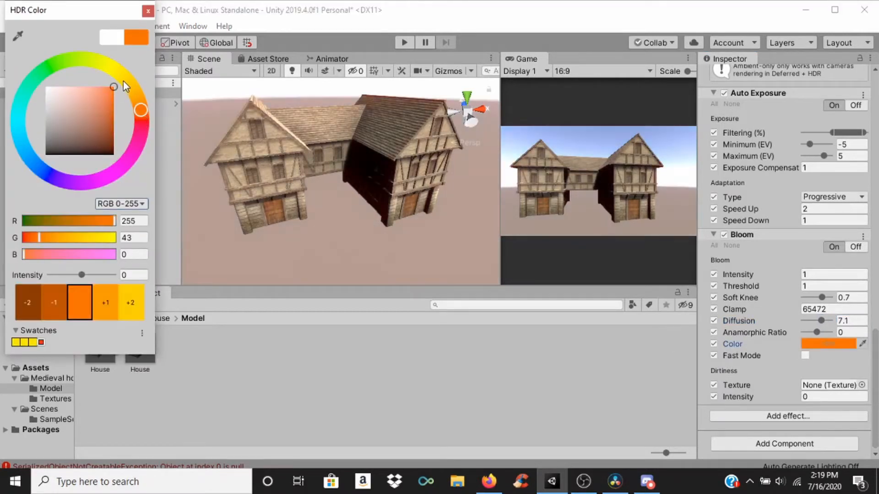
mouse_move(143, 114)
mouse_down()
mouse_move(128, 76)
mouse_move(54, 65)
mouse_move(46, 139)
mouse_move(102, 167)
mouse_move(108, 162)
mouse_move(43, 173)
mouse_move(22, 93)
mouse_move(12, 137)
mouse_move(117, 175)
mouse_move(130, 80)
mouse_move(146, 93)
mouse_up()
click(389, 376)
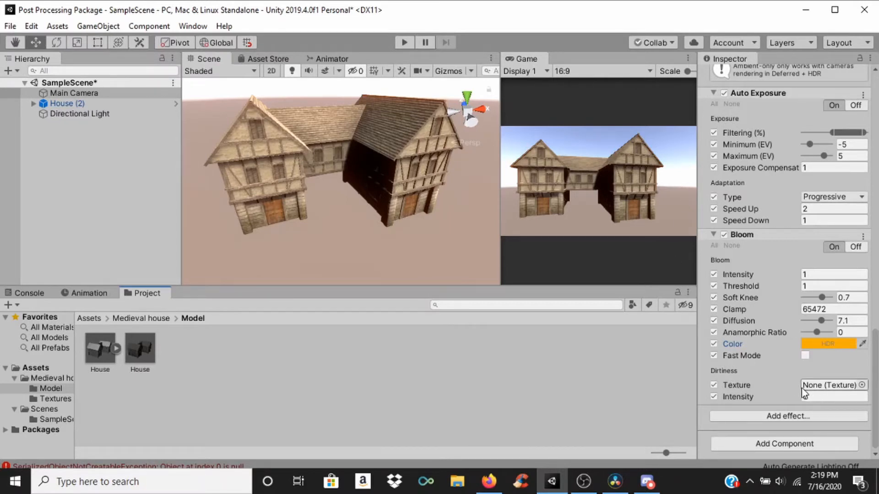
click(804, 355)
click(805, 355)
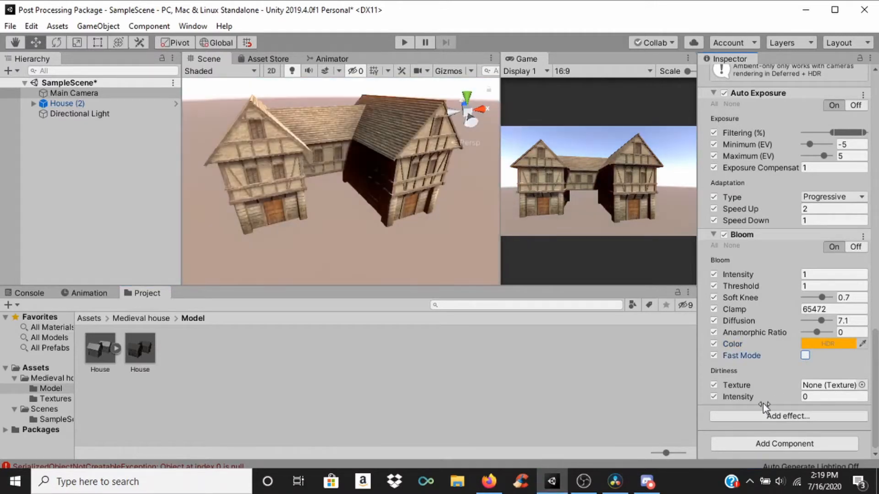
Step: Add a Chromatic Aberration effect to the Post-process Volume and enable all of its overrides
click(786, 416)
mouse_move(789, 430)
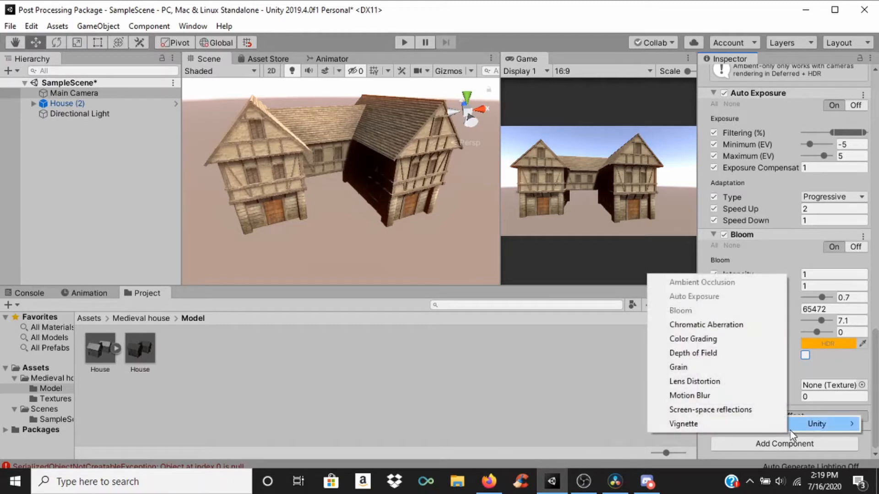
click(700, 325)
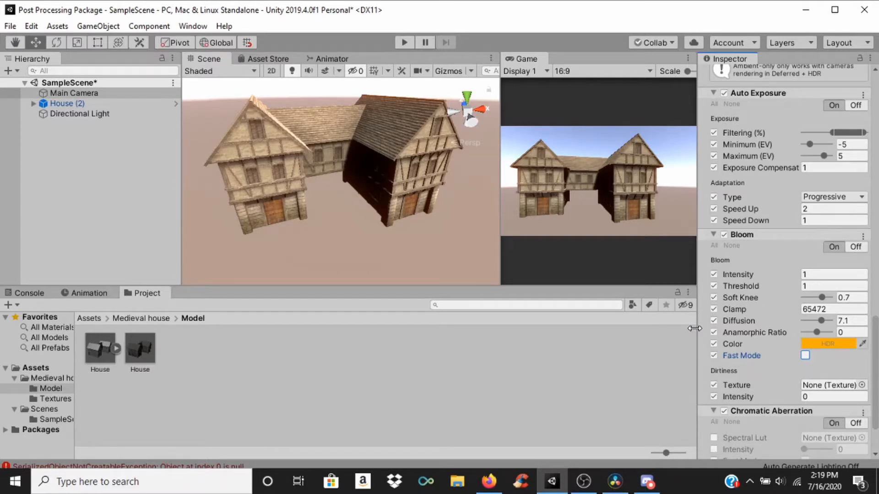
scroll(705, 347, down, 3)
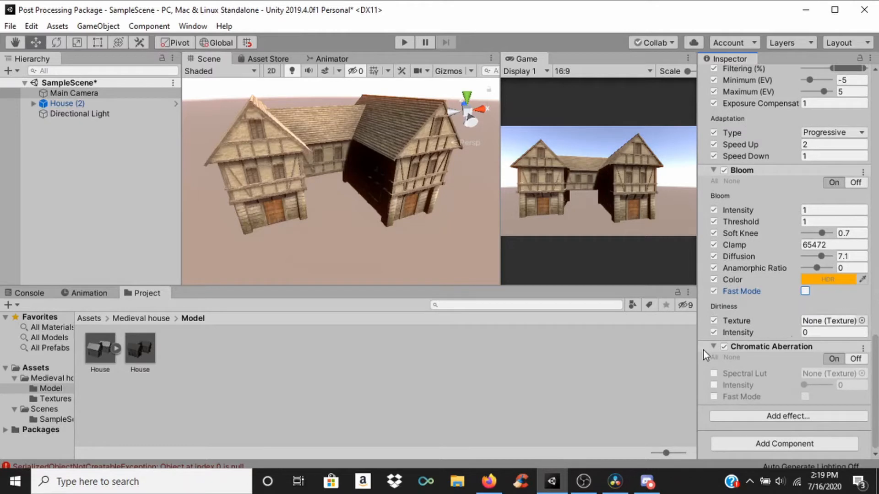
click(715, 357)
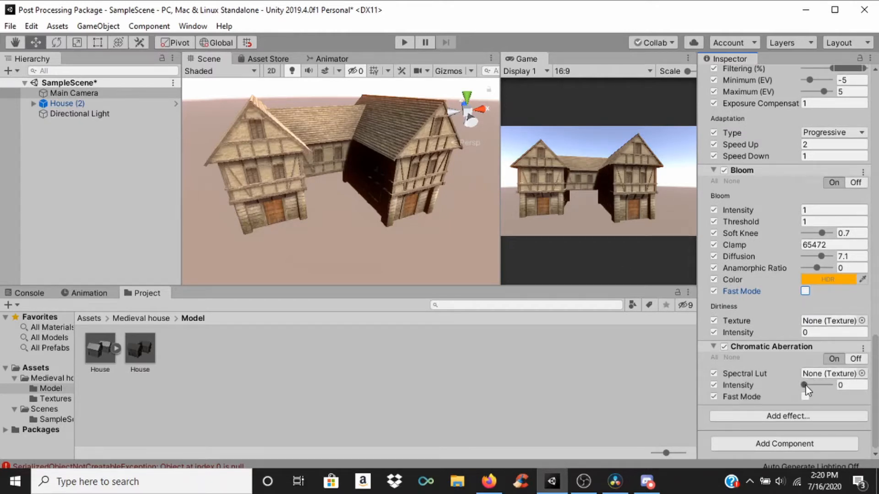
Step: Try the Chromatic Aberration Intensity at 1 and examine the color fringing on the house up close
drag(805, 386, 837, 385)
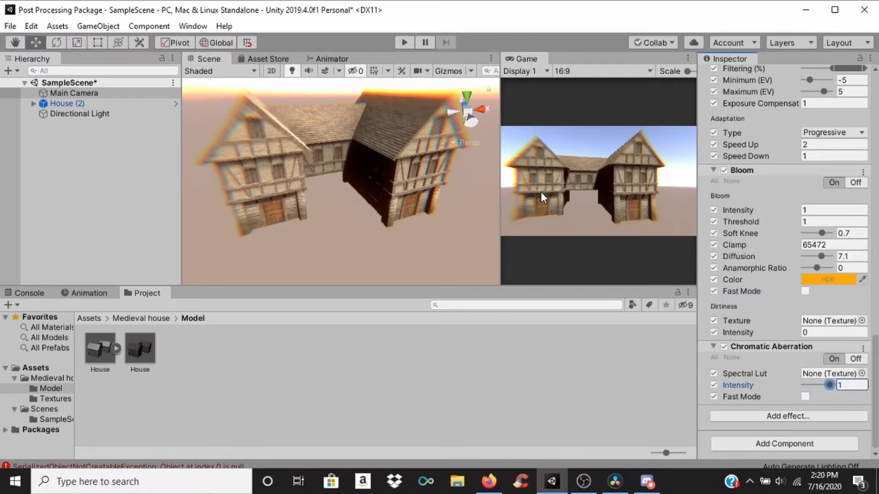
scroll(287, 139, up, 5)
middle_drag(287, 138, 353, 201)
scroll(285, 114, up, 2)
middle_drag(286, 109, 229, 137)
middle_drag(319, 132, 348, 132)
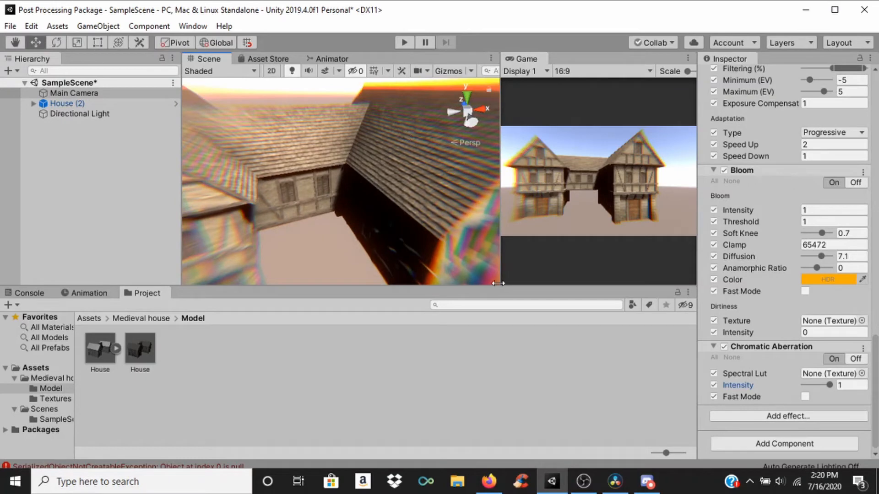
scroll(440, 228, down, 1)
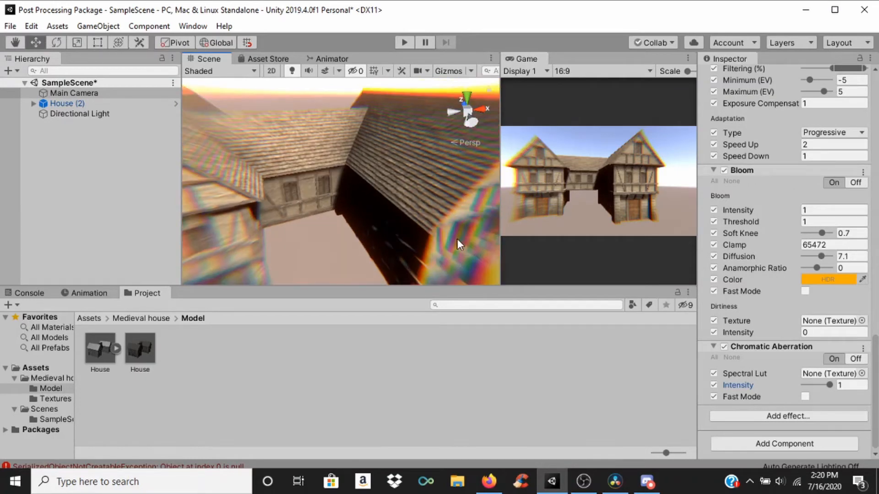
scroll(453, 239, down, 1)
middle_drag(382, 213, 400, 185)
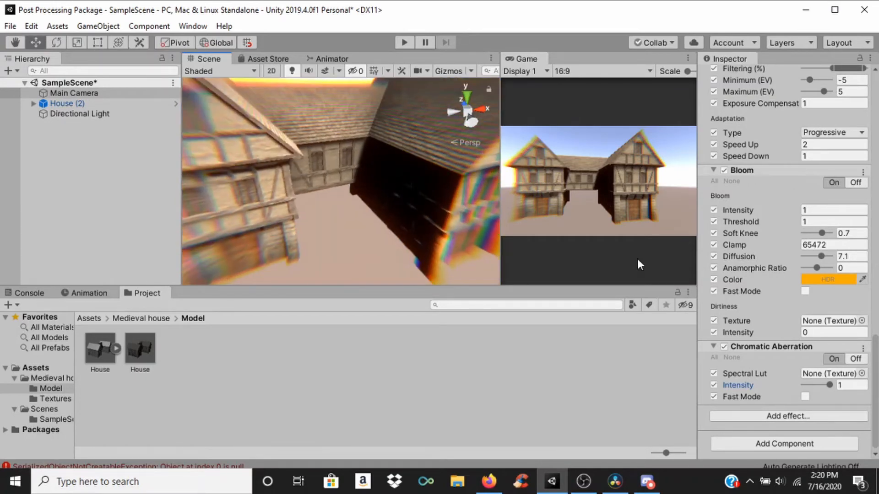
Step: Enable Fast Mode for Chromatic Aberration and check its effect on the whole house
click(804, 397)
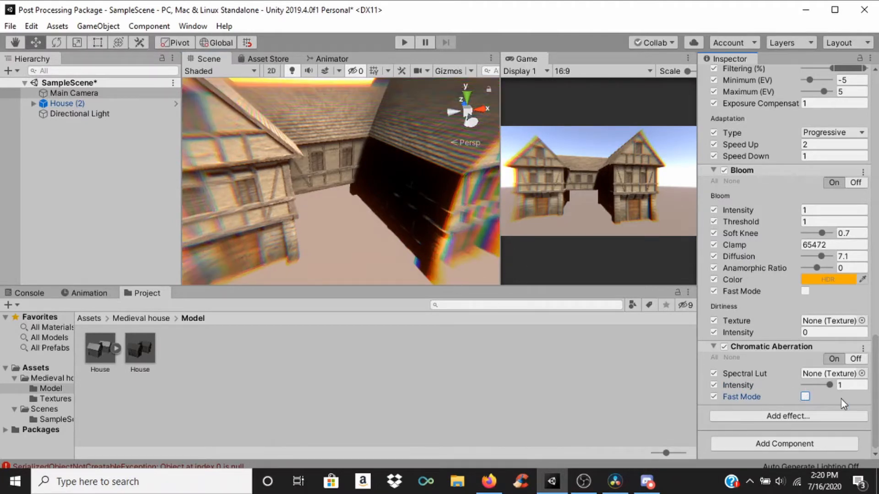
click(805, 396)
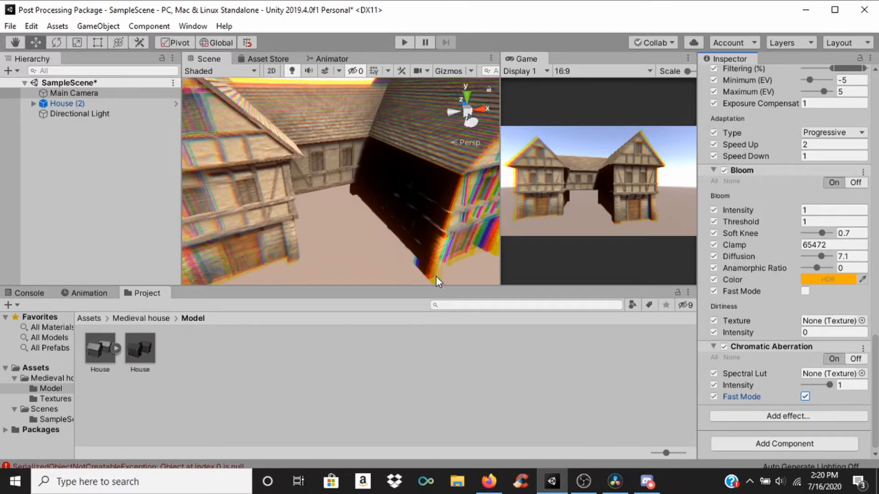
scroll(413, 92, down, 5)
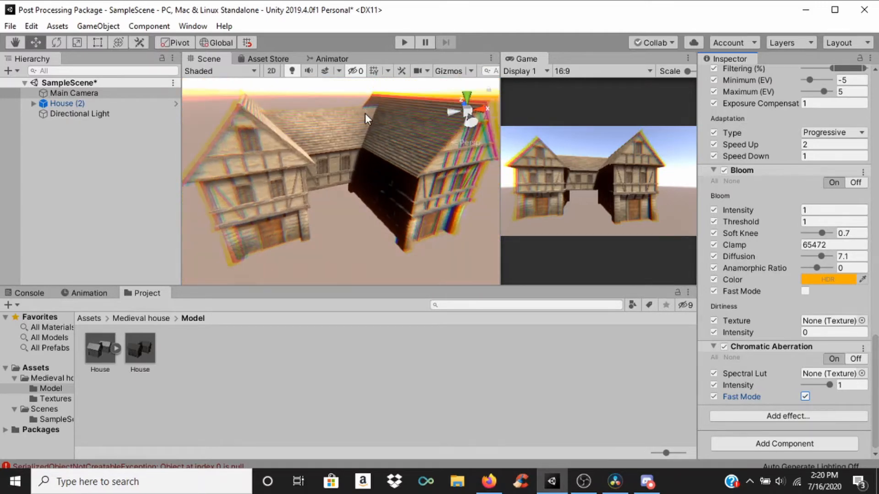
Step: Reduce the Chromatic Aberration Intensity to 0 and remove the effect from the Post-process Volume
middle_drag(365, 115, 385, 139)
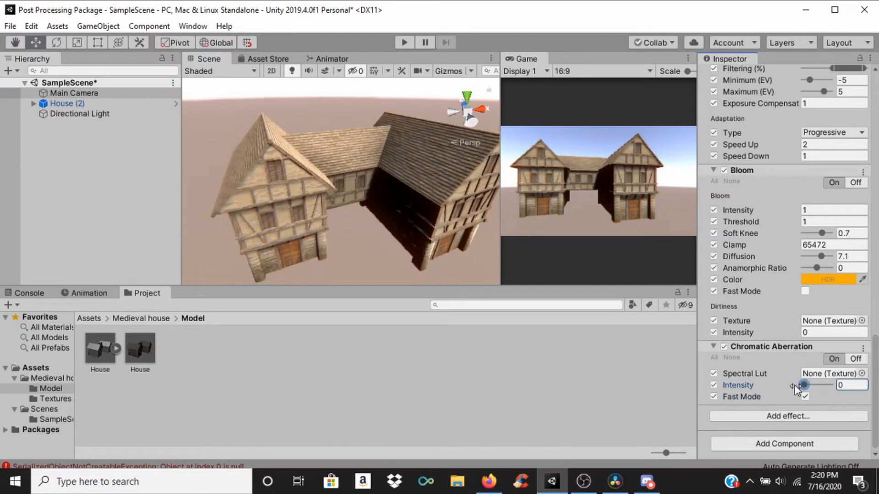
click(863, 350)
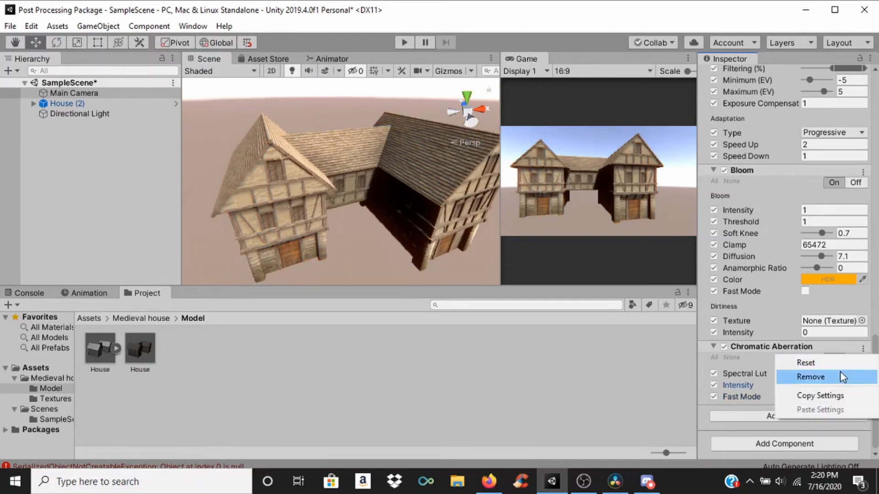
click(839, 377)
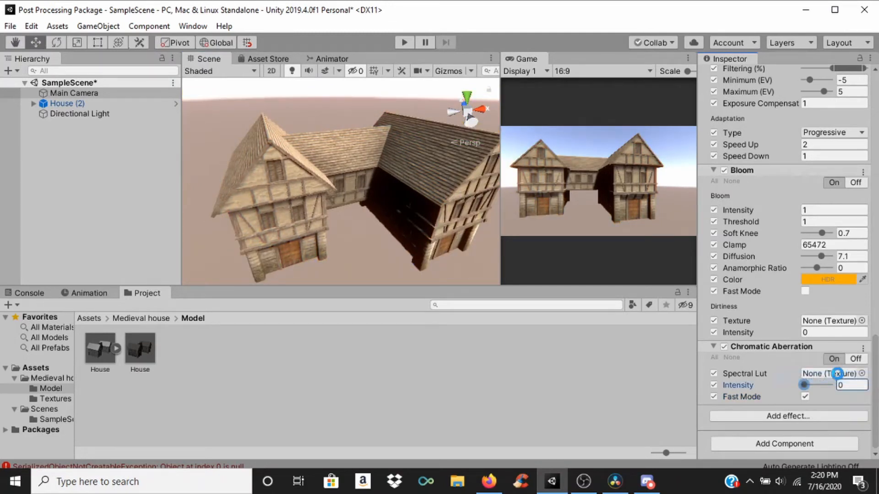
Step: Add a Color Grading effect to the Post-process Volume and enable all of its overrides
click(800, 417)
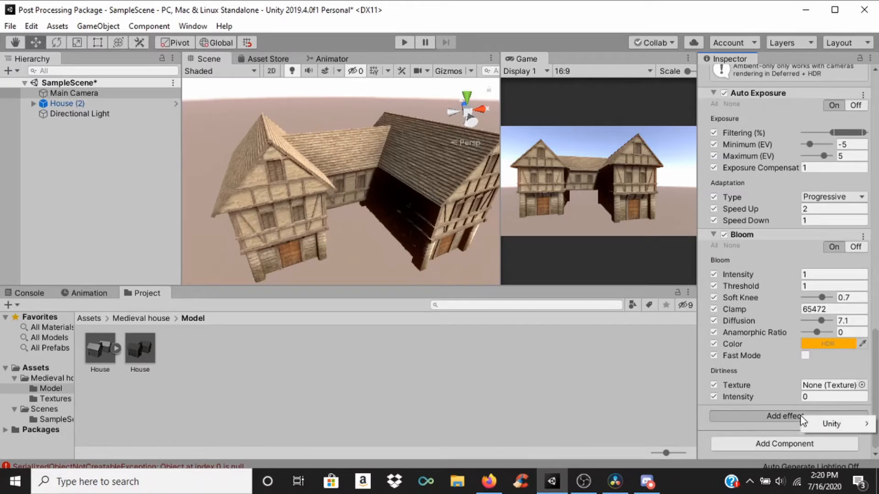
mouse_move(844, 425)
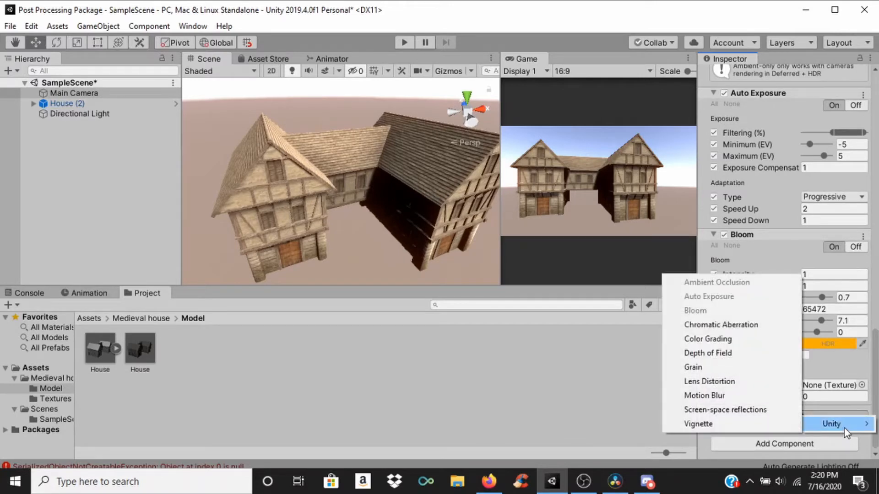
click(744, 338)
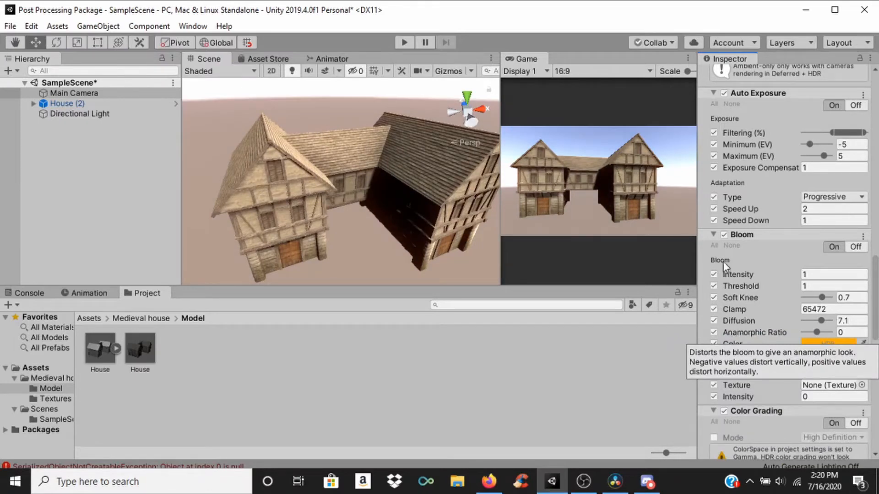
scroll(720, 205, down, 5)
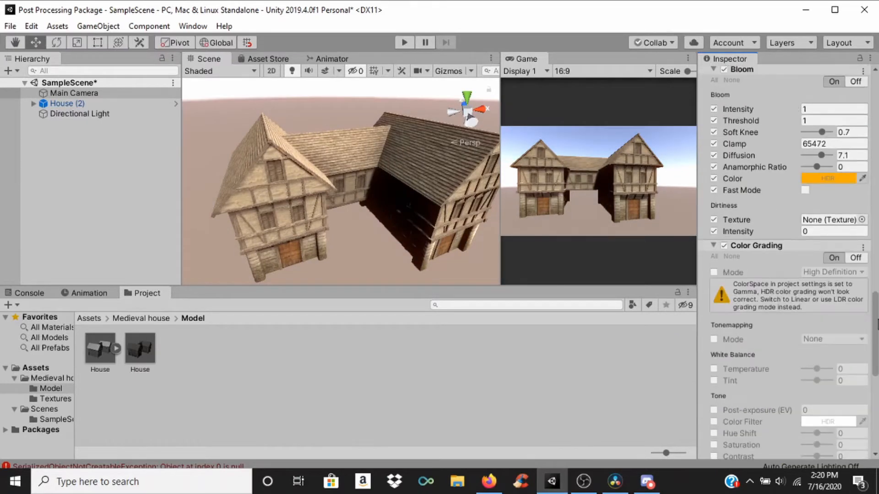
click(713, 209)
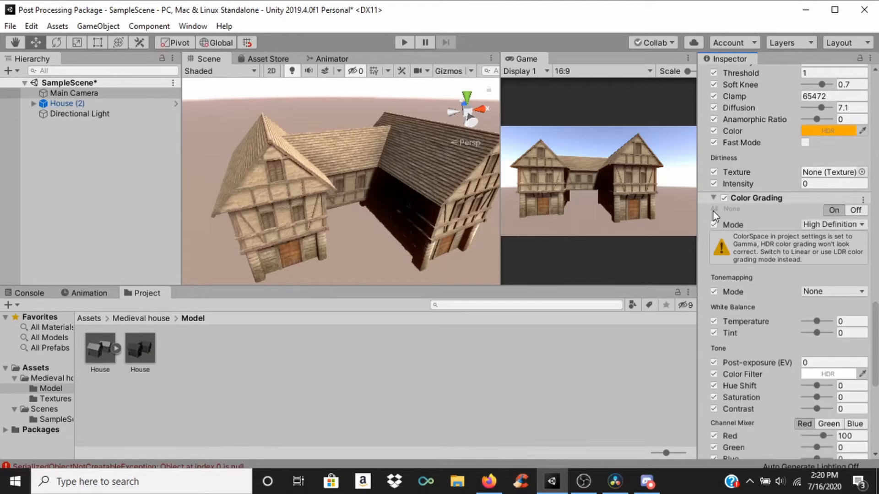
Step: Lower the Color Grading Lift to darken the shadows, and adjust Gamma to about 0.91 and Gain to about 0.90
scroll(877, 341, down, 2)
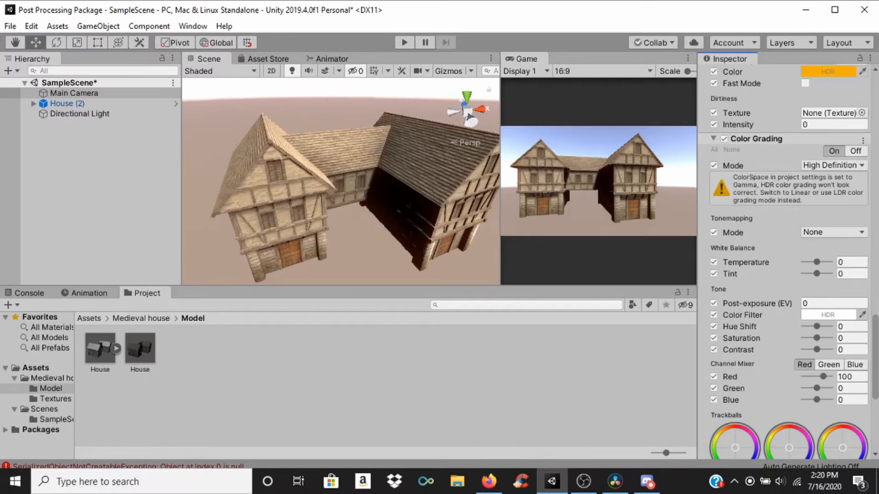
scroll(799, 308, down, 5)
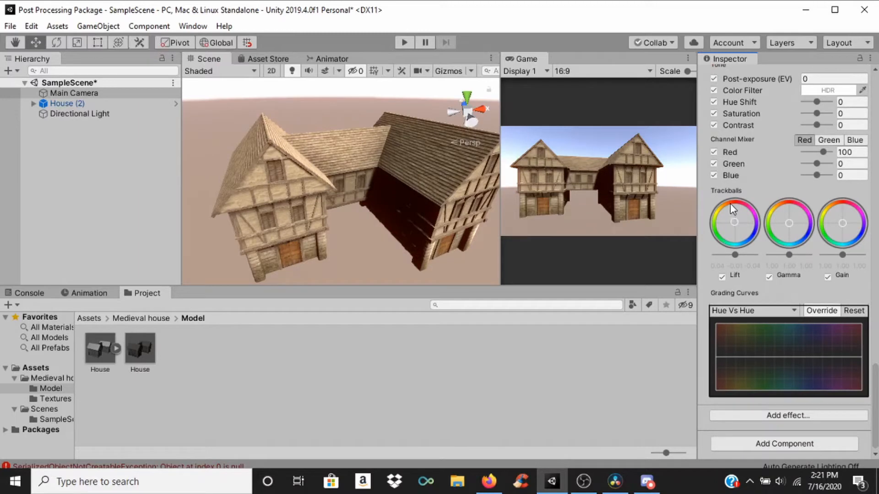
mouse_move(739, 253)
mouse_down()
mouse_move(755, 255)
mouse_move(718, 252)
mouse_move(747, 254)
mouse_move(733, 255)
mouse_up()
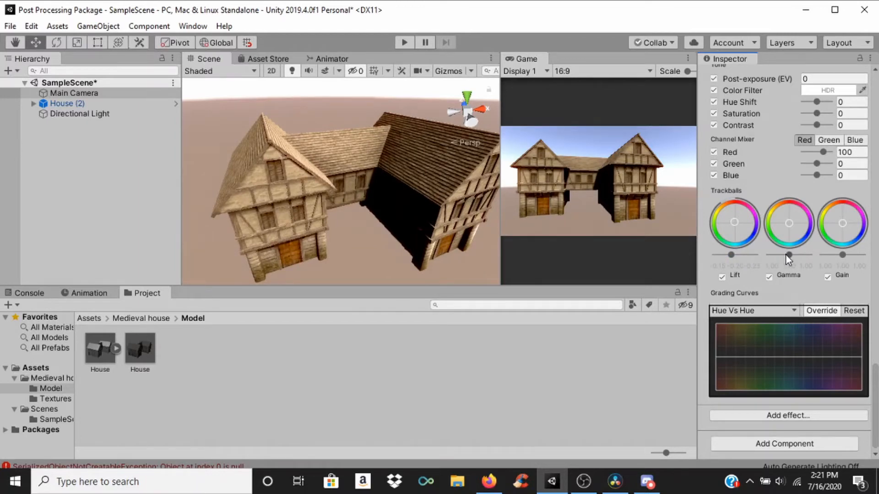
drag(789, 254, 840, 255)
Step: Try Green at 30 and Blue at 20 in the Channel Mixer's red channel, and reset both to 0
scroll(761, 193, up, 5)
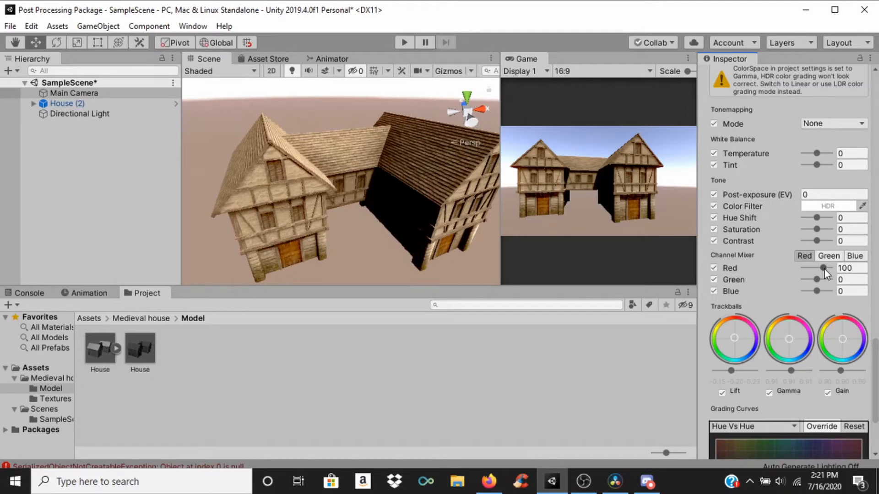
mouse_move(817, 278)
mouse_down()
mouse_move(840, 285)
mouse_move(787, 287)
mouse_move(835, 284)
mouse_move(795, 284)
mouse_move(817, 284)
mouse_move(819, 292)
mouse_up()
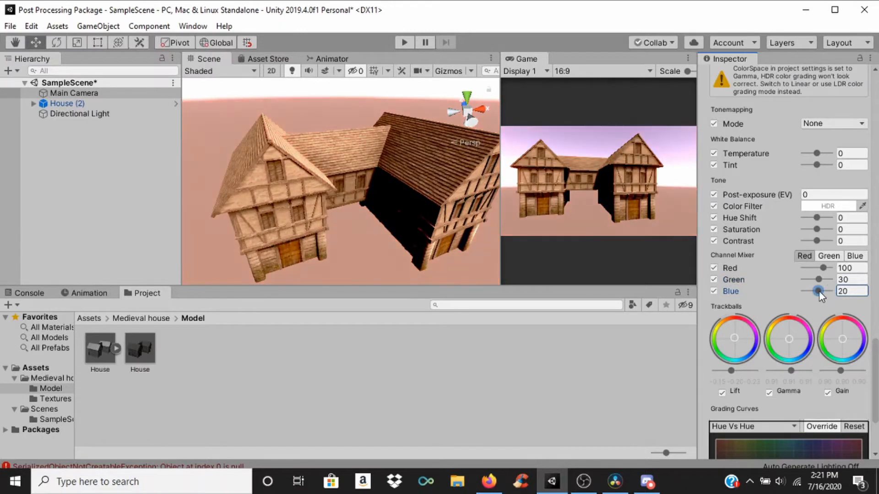
click(849, 280)
text(0)
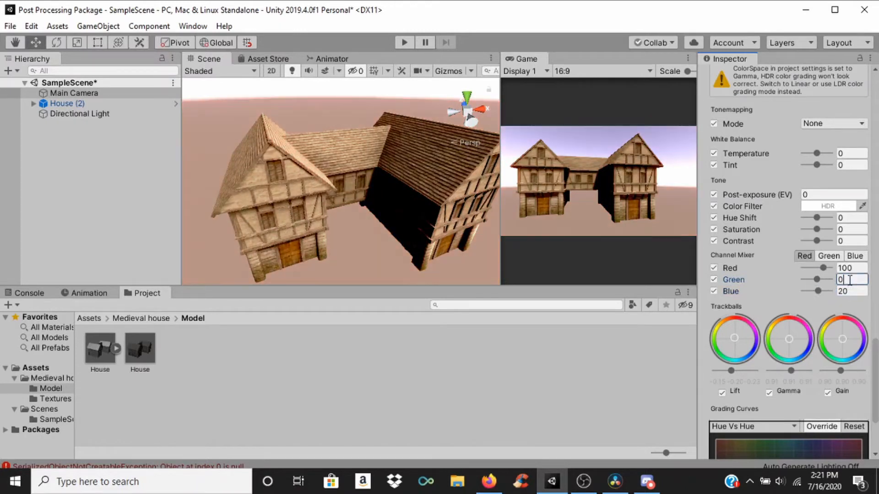
click(850, 292)
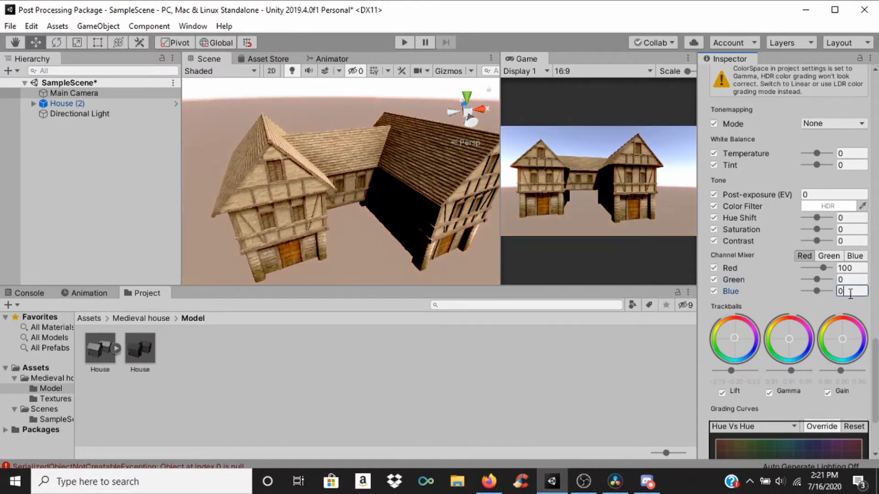
text(0)
Step: Try a Color Grading Hue Shift of -18 and reset it to 0
mouse_move(816, 218)
mouse_down()
mouse_move(844, 220)
mouse_move(803, 219)
mouse_move(815, 220)
mouse_up()
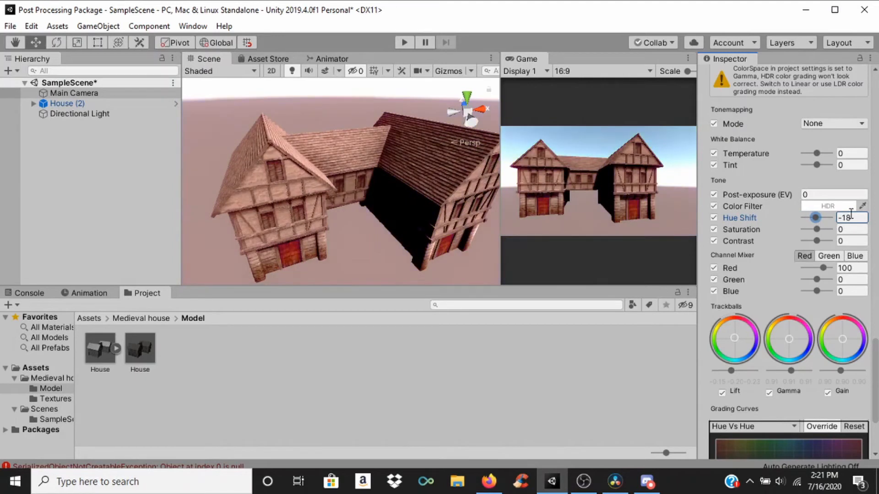
click(851, 215)
text(0)
key(Return)
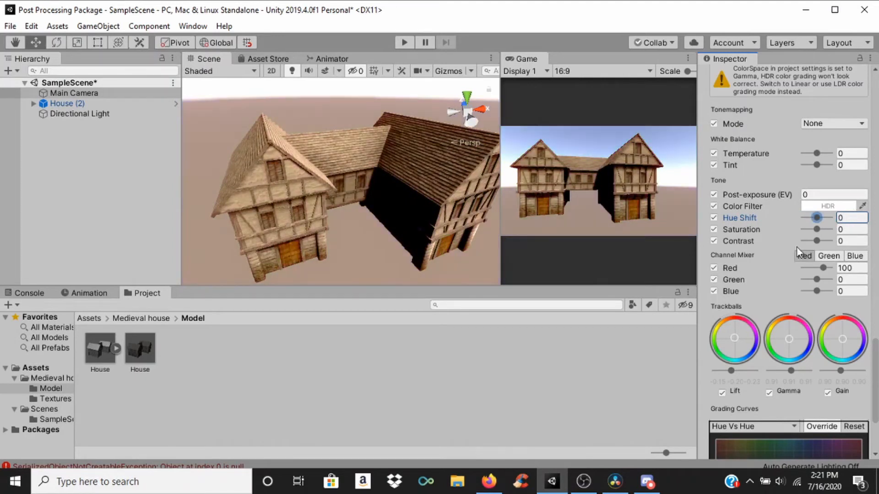
Step: Try a stronger Saturation of 35 in Color Grading and set it to 10
mouse_move(816, 232)
mouse_down()
mouse_move(803, 235)
mouse_move(822, 235)
mouse_up()
click(852, 230)
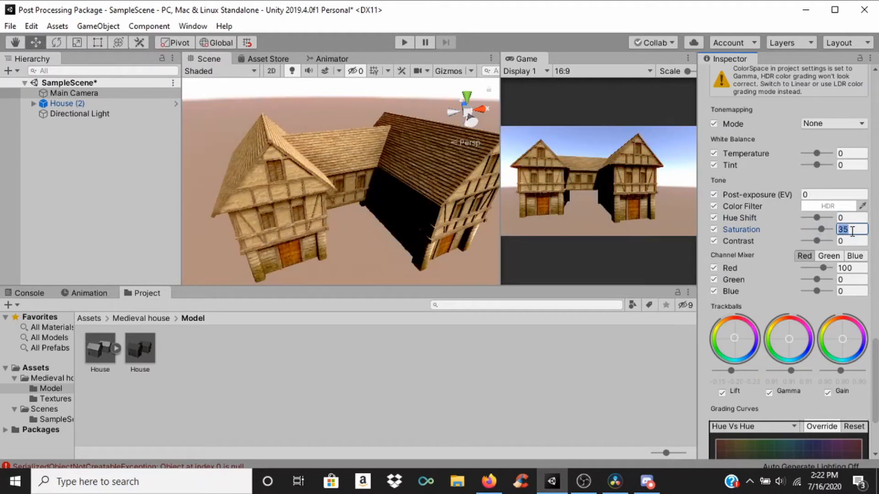
text(10)
Step: Try the Color Grading Contrast at 100 and examine the house's timber and plaster up close
drag(817, 240, 843, 244)
scroll(443, 157, up, 2)
scroll(444, 159, up, 2)
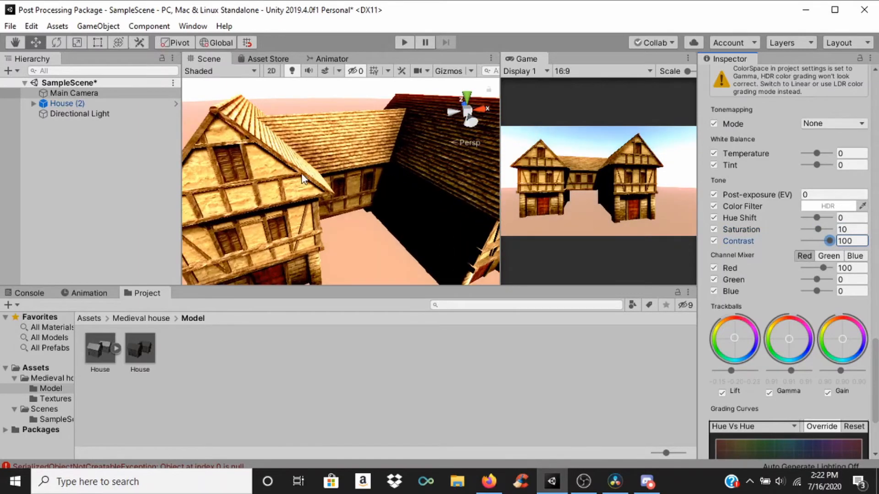
middle_drag(302, 174, 399, 191)
scroll(383, 155, up, 6)
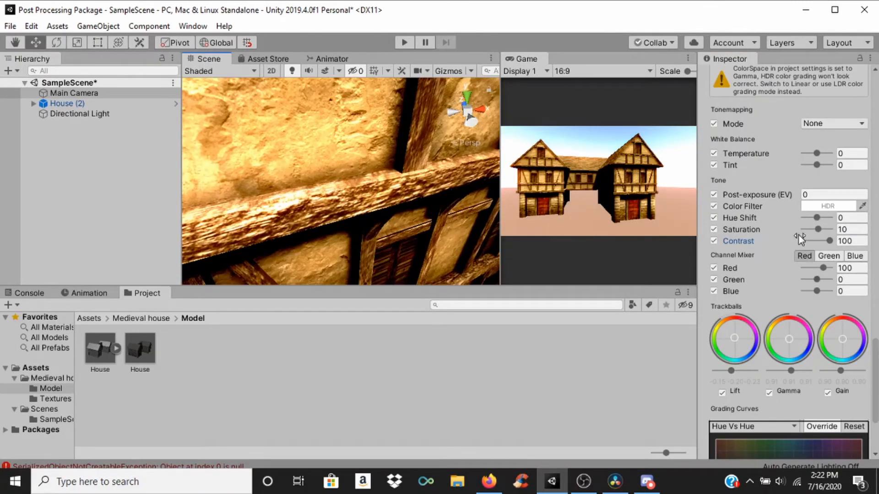
Step: Try lower Contrast values of -100 and -45 and examine the washed-out look on the house facade
drag(825, 243, 801, 243)
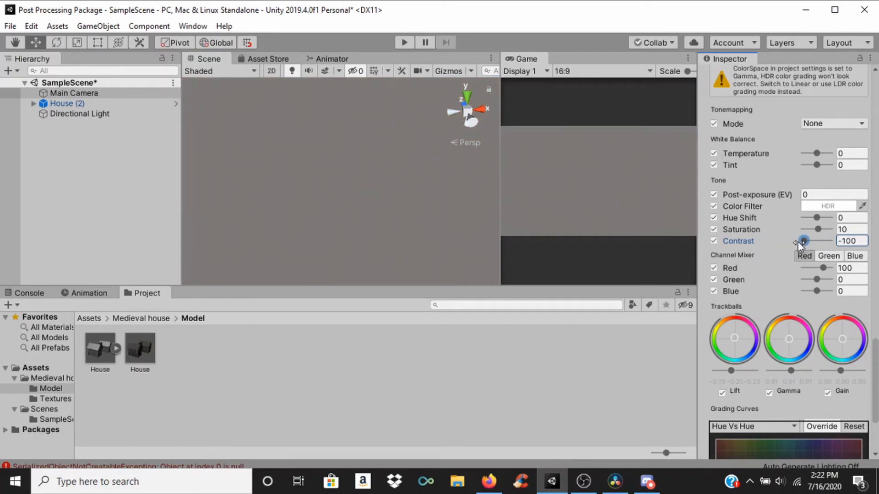
drag(804, 241, 810, 242)
scroll(408, 169, up, 5)
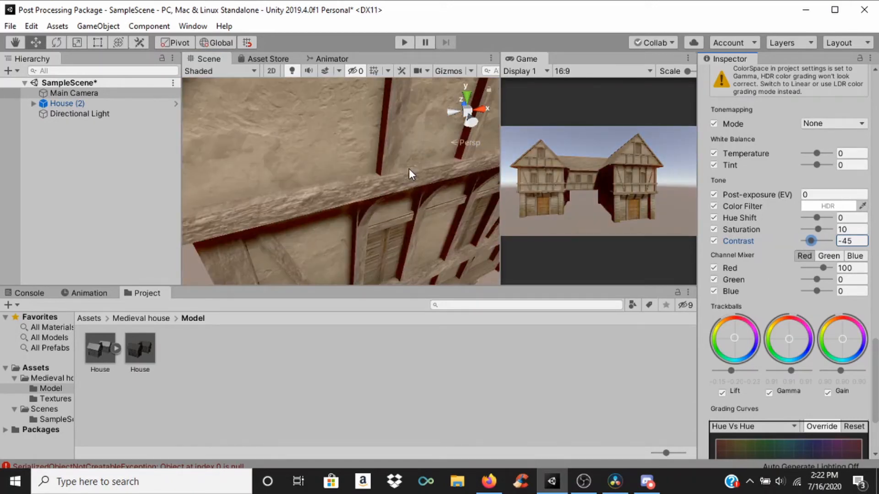
scroll(408, 168, down, 4)
middle_drag(408, 168, 498, 191)
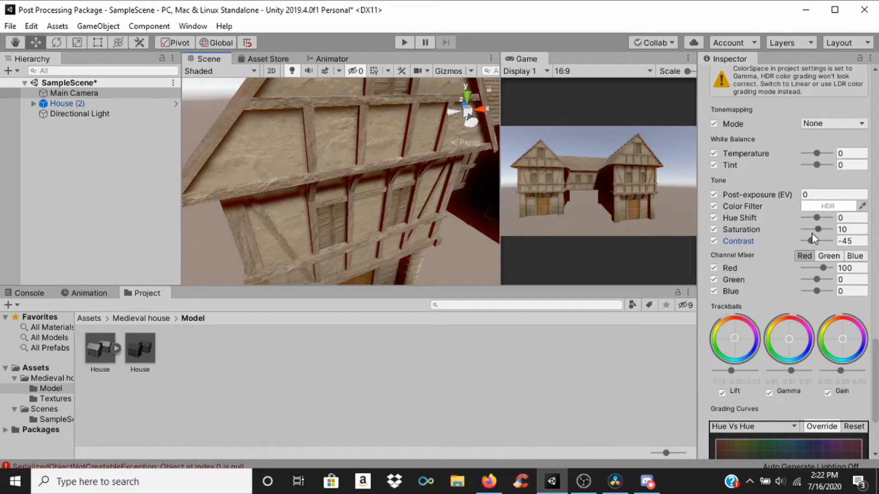
Step: Set the Color Grading Contrast to 5 and check the look of the whole house
drag(811, 234, 821, 241)
click(846, 242)
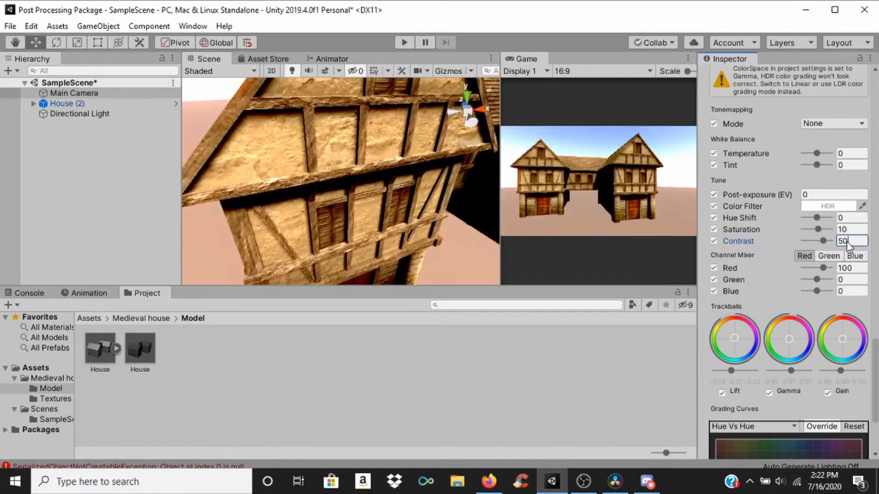
text(5)
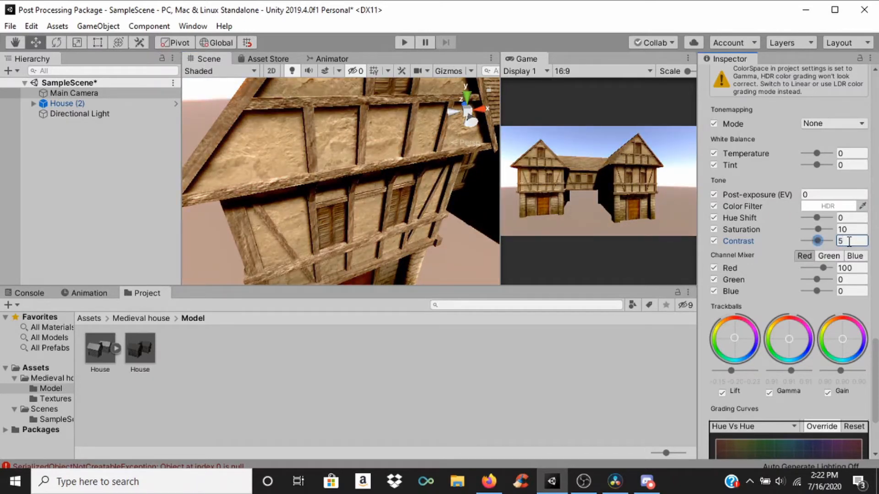
scroll(403, 158, down, 10)
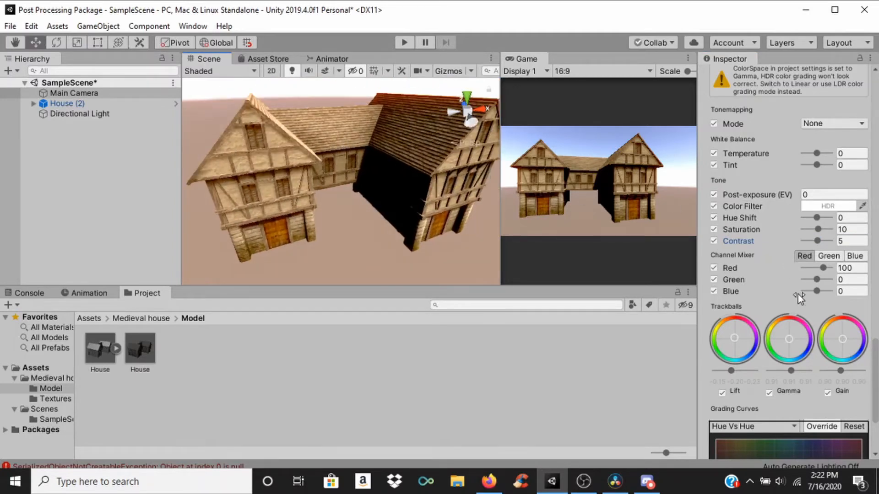
scroll(800, 297, down, 3)
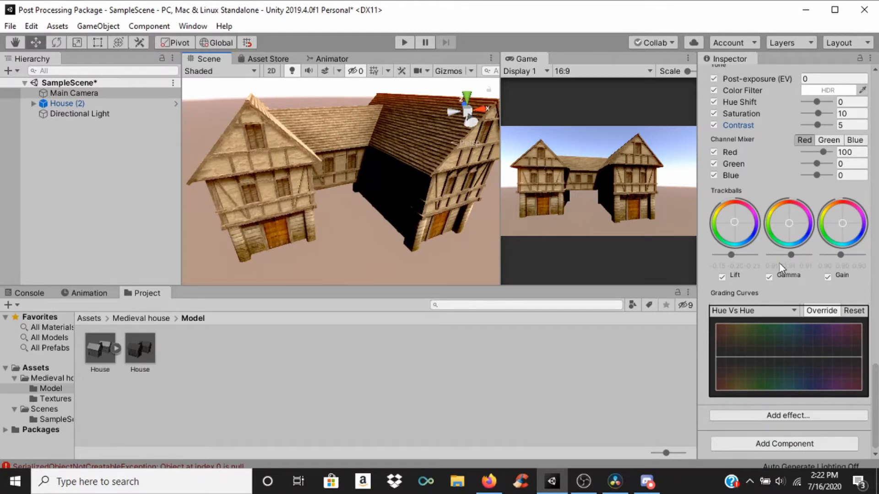
scroll(402, 158, down, 5)
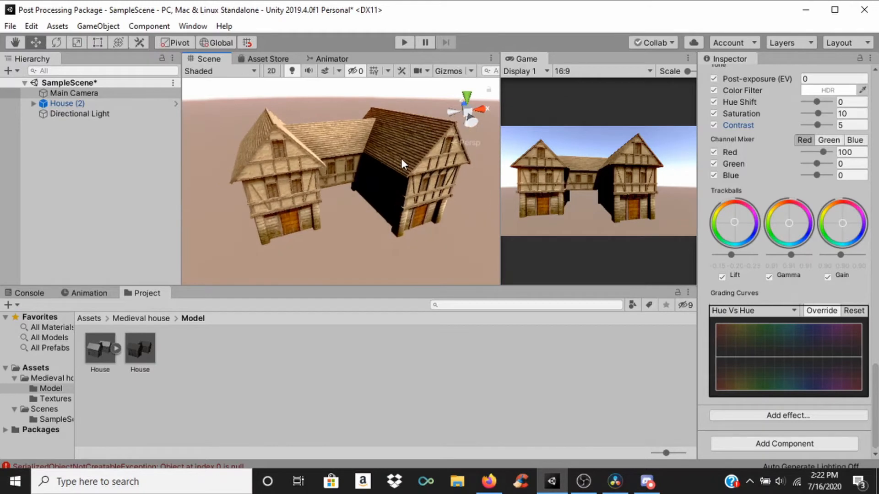
scroll(401, 159, up, 2)
mouse_move(401, 159)
middle_down()
mouse_move(390, 176)
mouse_move(390, 156)
middle_up()
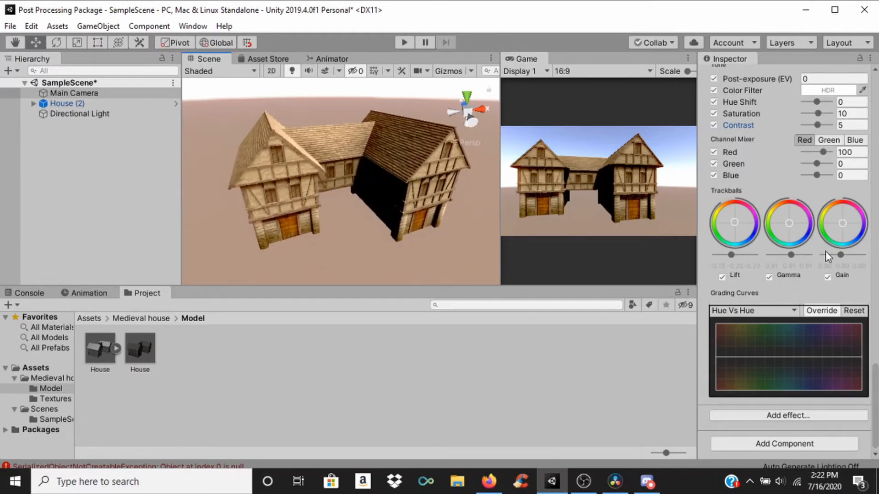
Step: Try White Balance Temperatures of -5 and -50 and set the Temperature to 5
scroll(819, 279, up, 5)
scroll(805, 245, down, 3)
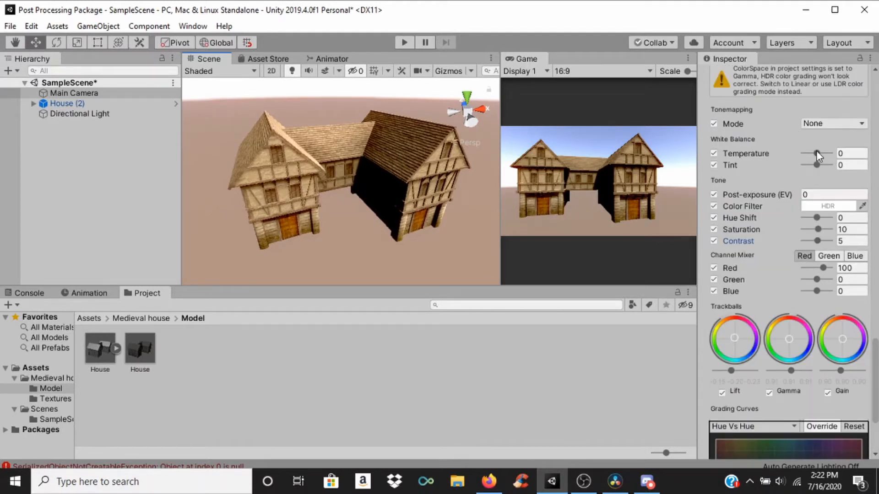
drag(817, 152, 816, 152)
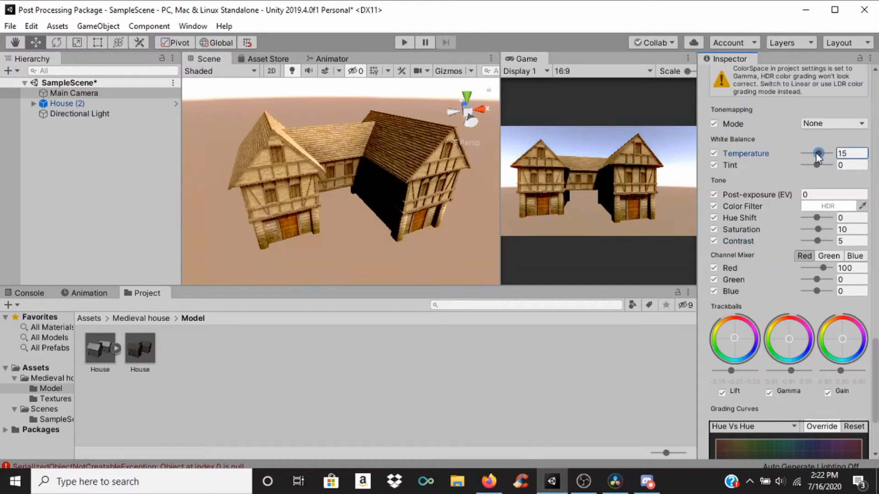
click(850, 158)
text(0)
drag(813, 151, 807, 152)
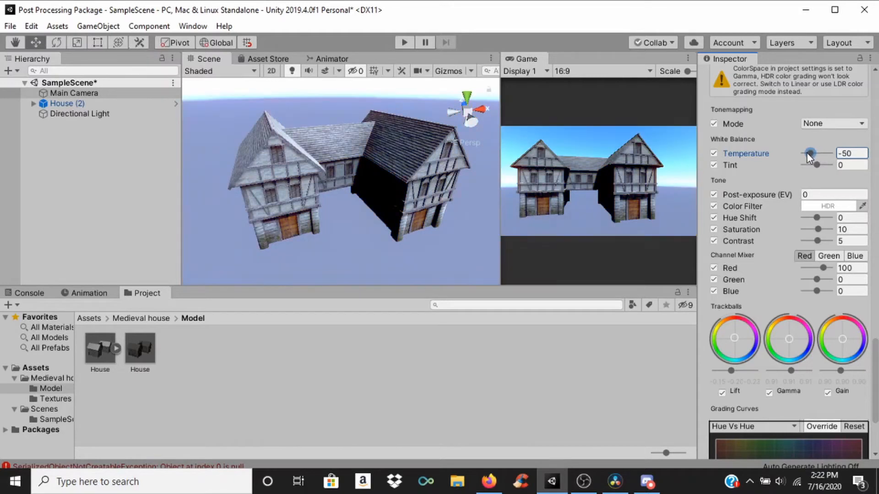
click(861, 155)
text(5)
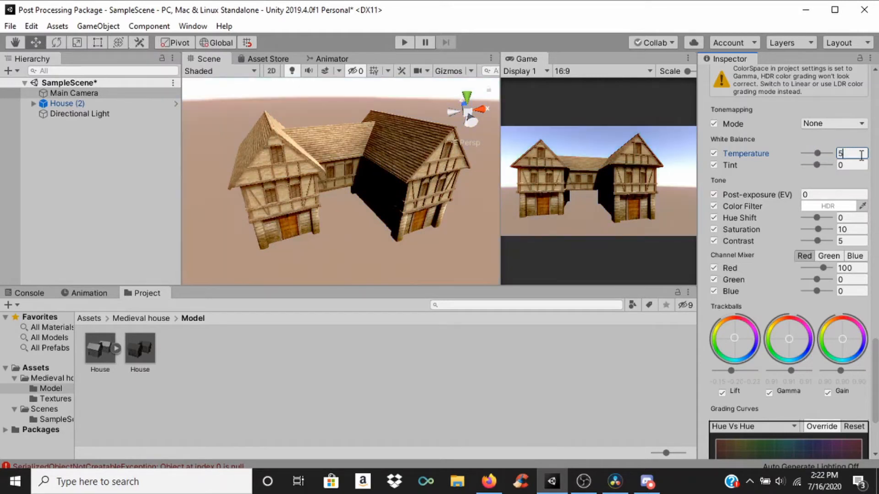
Step: Try a White Balance Tint of -100 and reset it to 0
click(818, 165)
drag(822, 168, 803, 166)
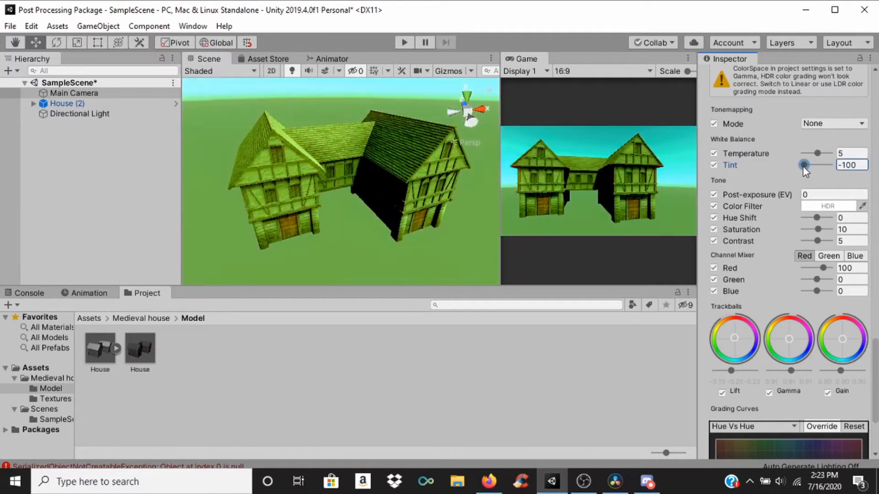
click(864, 165)
text(0)
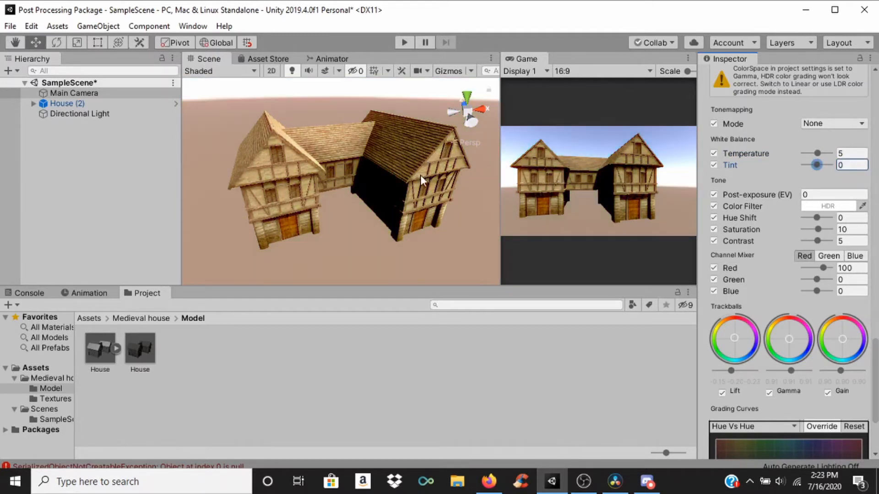
Step: Collapse the Color Grading, Bloom, Ambient Occlusion and Auto Exposure settings in the Post-process Volume
scroll(388, 176, up, 2)
scroll(830, 283, down, 5)
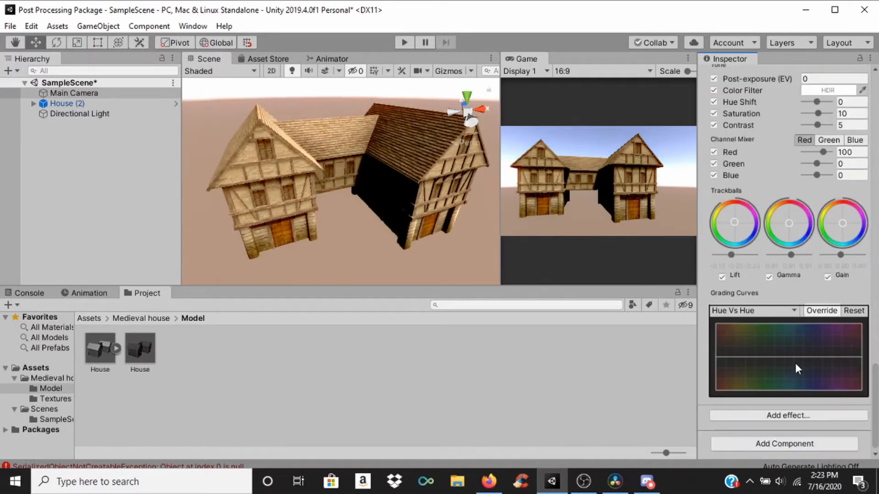
scroll(795, 363, up, 6)
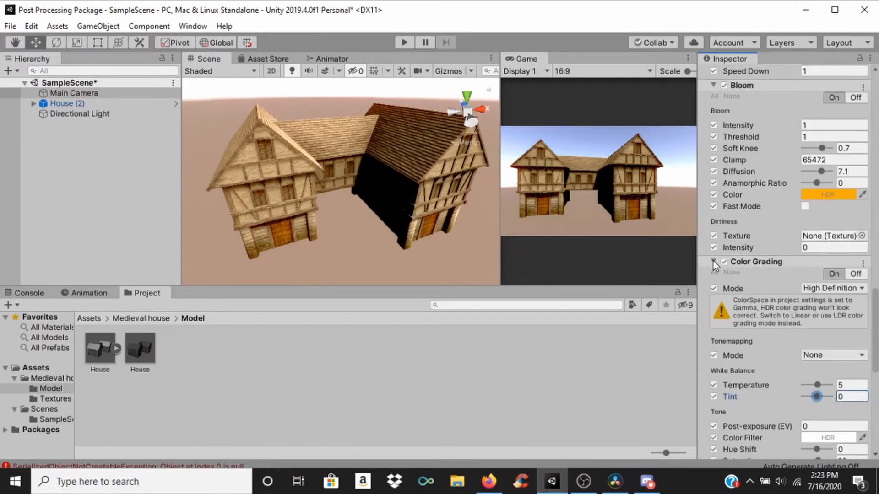
click(712, 260)
click(714, 228)
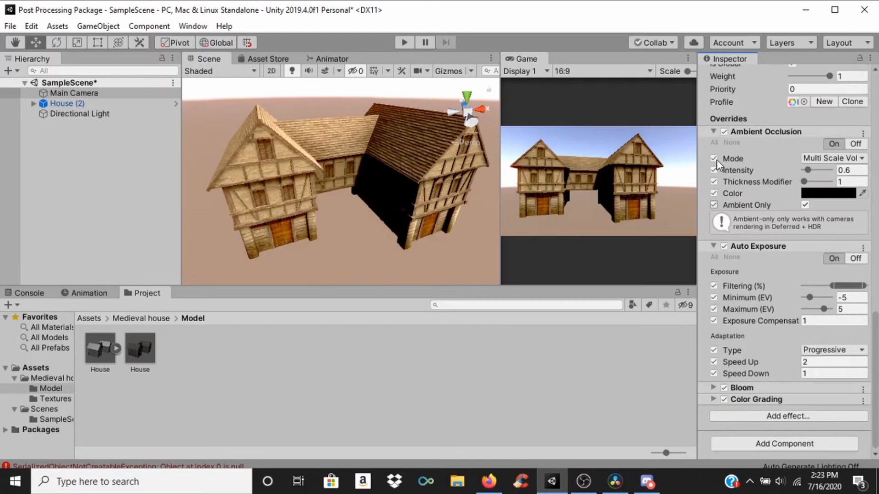
click(713, 131)
click(714, 245)
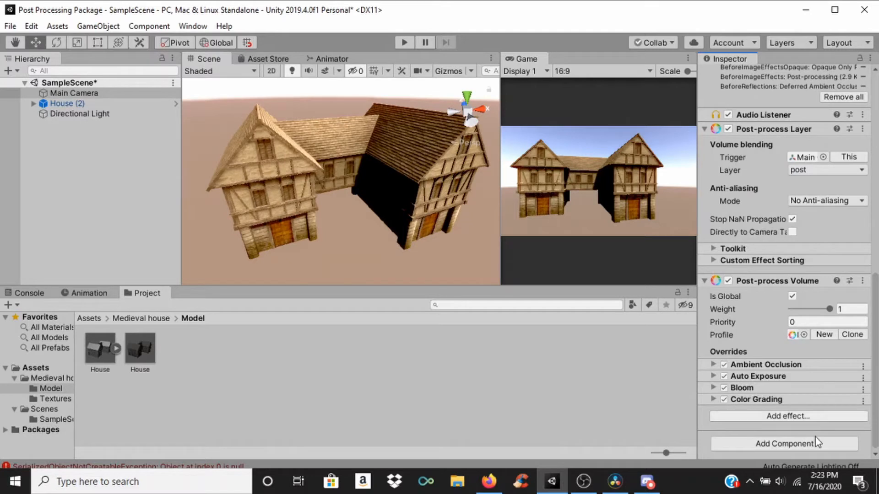
Step: Add a Depth of Field effect to the Post-process Volume, expand it and enable all its overrides
click(804, 414)
mouse_move(823, 429)
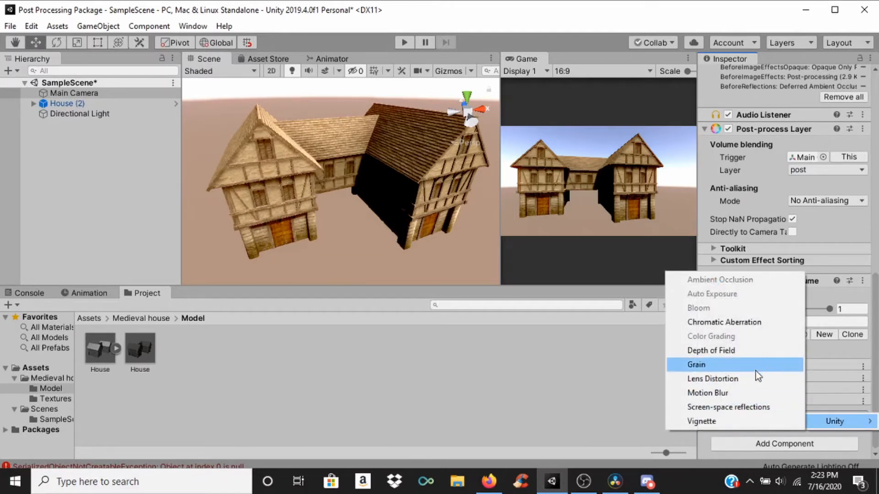
click(748, 352)
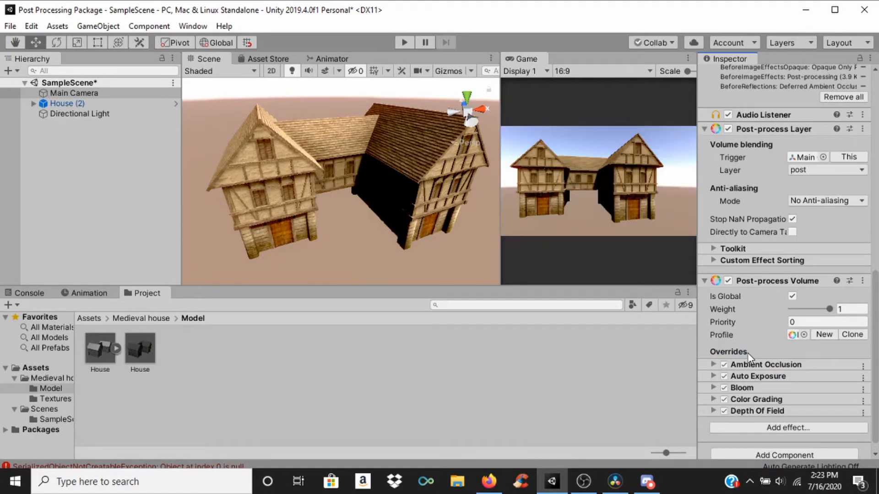
scroll(799, 355, down, 1)
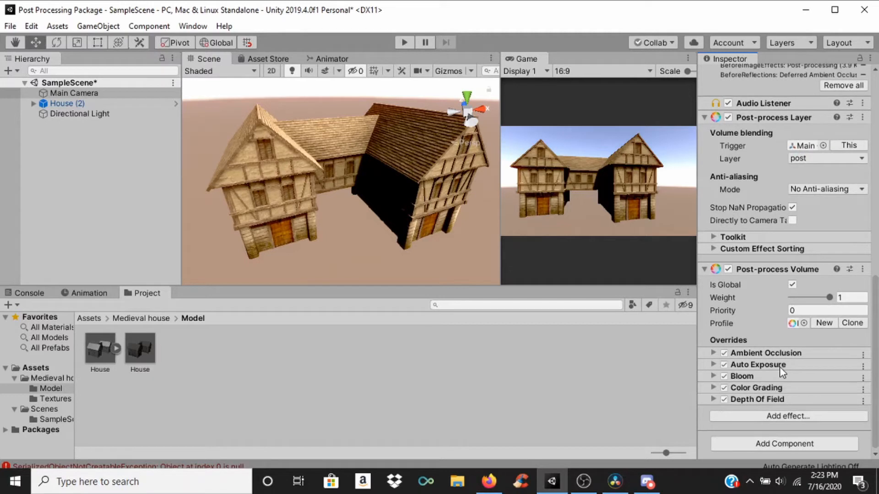
click(751, 399)
scroll(778, 366, down, 3)
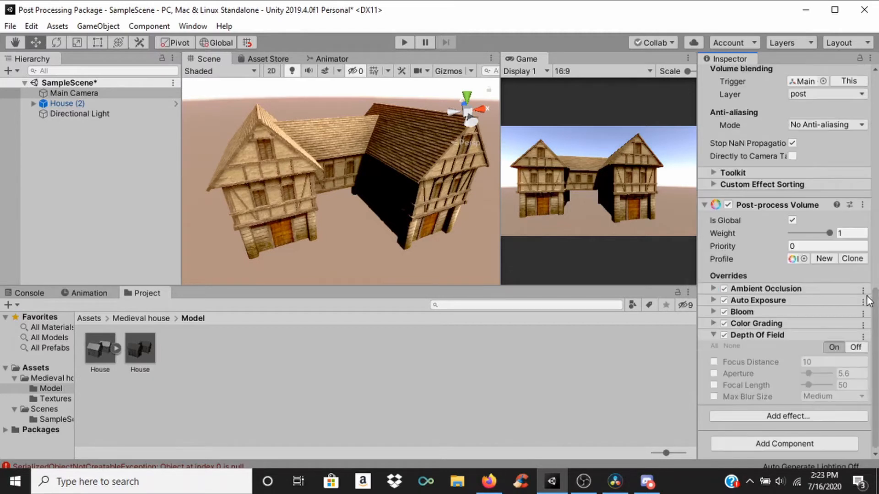
click(714, 346)
Step: Try Depth of Field Focus Distances of 11.07, 3.37, 3 and 4
drag(781, 362, 788, 362)
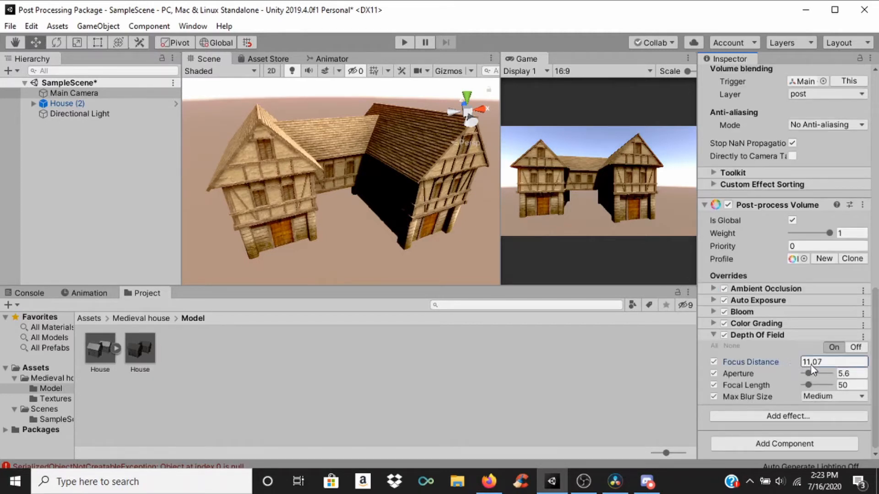
drag(843, 365, 595, 363)
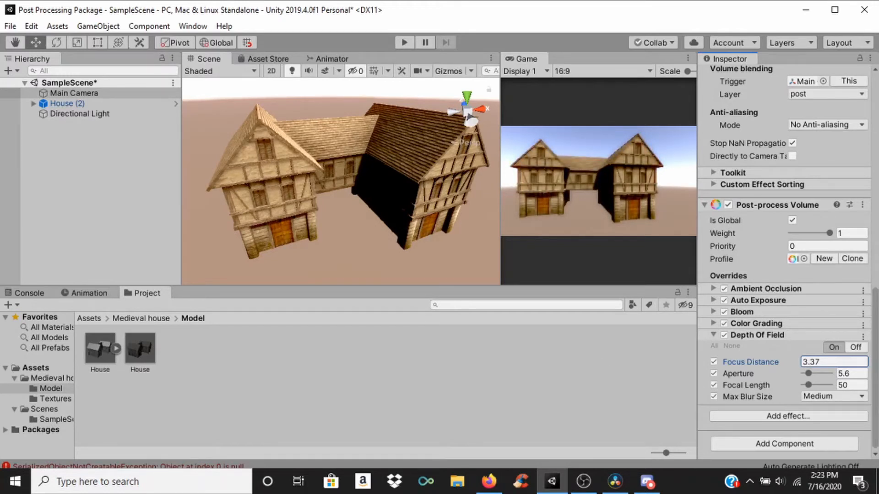
click(839, 362)
text(3)
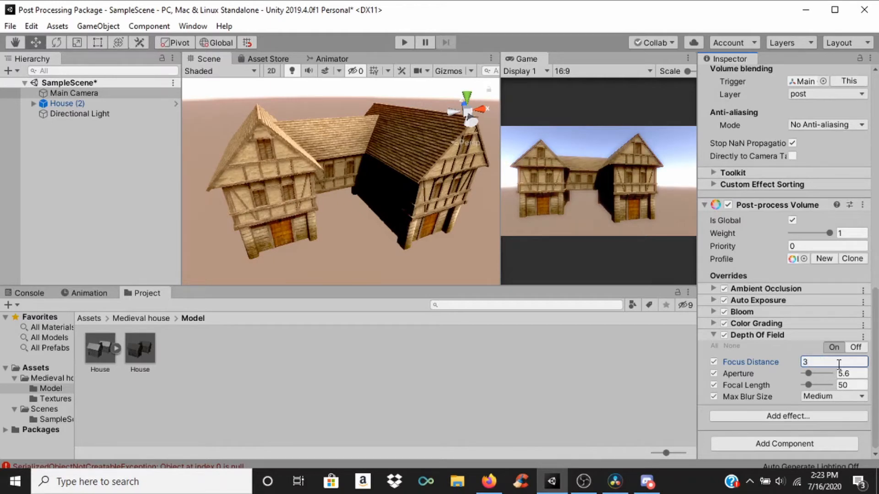
key(BackSpace)
text(4)
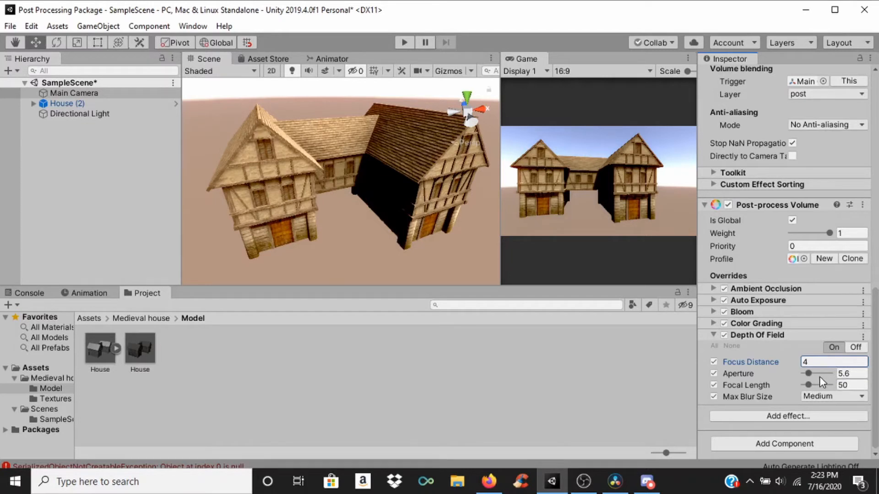
Step: Try Apertures of 21.6 and 4.8 on the Depth of Field effect with the Focus Distance set to 3
drag(809, 374, 819, 372)
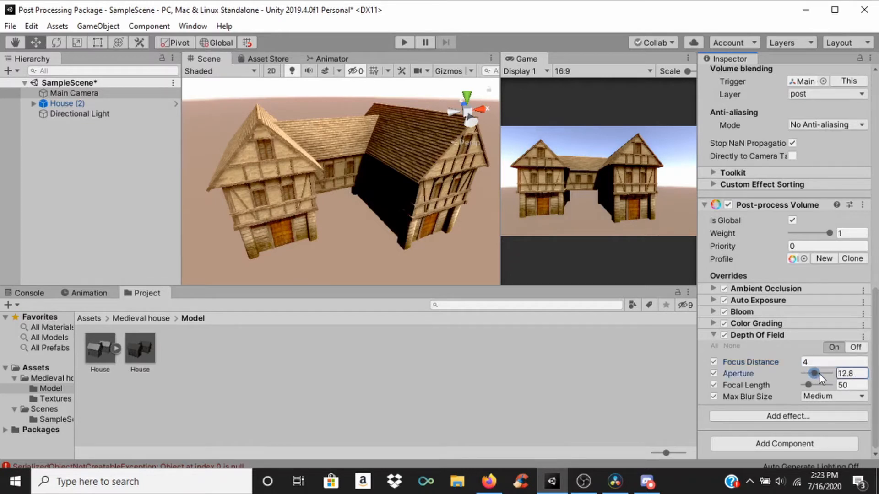
click(829, 362)
text(3)
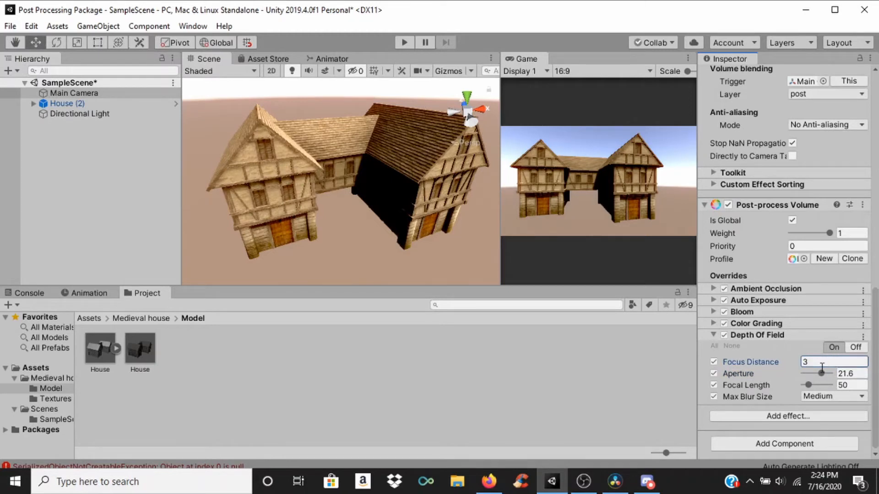
mouse_move(821, 373)
mouse_down()
mouse_move(797, 374)
mouse_move(819, 372)
mouse_move(809, 377)
mouse_up()
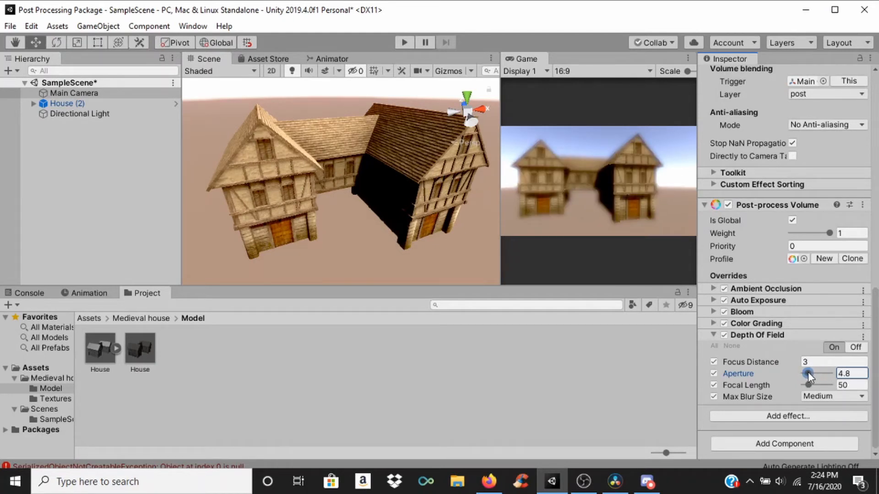
Step: Try Depth of Field Apertures of 50, 0.05, 1 and 21.6
click(850, 373)
text(50)
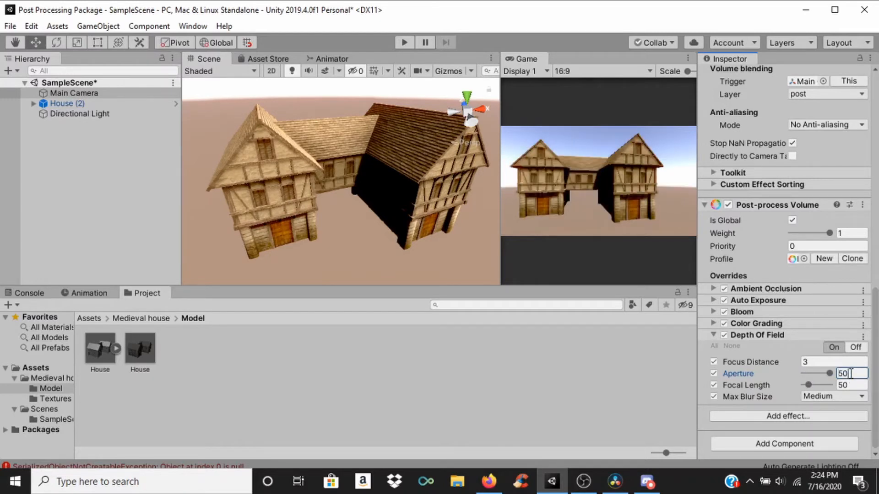
key(BackSpace)
key(BackSpace)
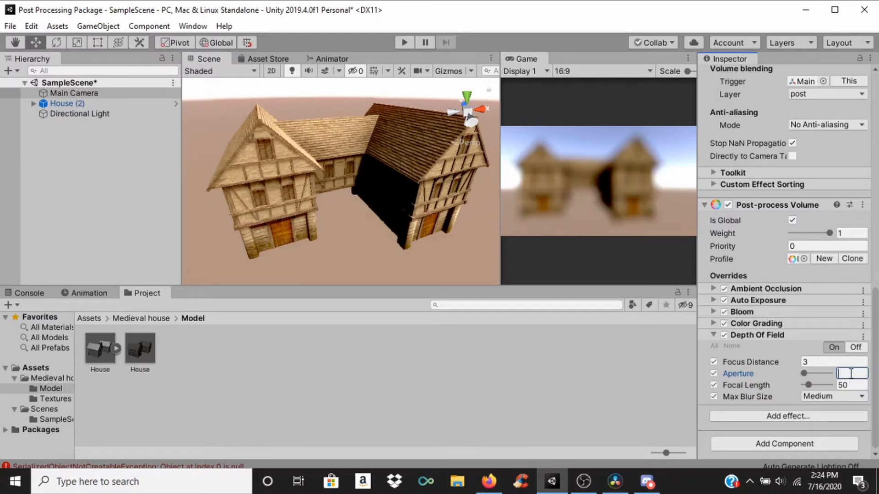
text(0.05)
click(858, 371)
text(1)
key(Return)
text(0.05)
drag(803, 374, 821, 373)
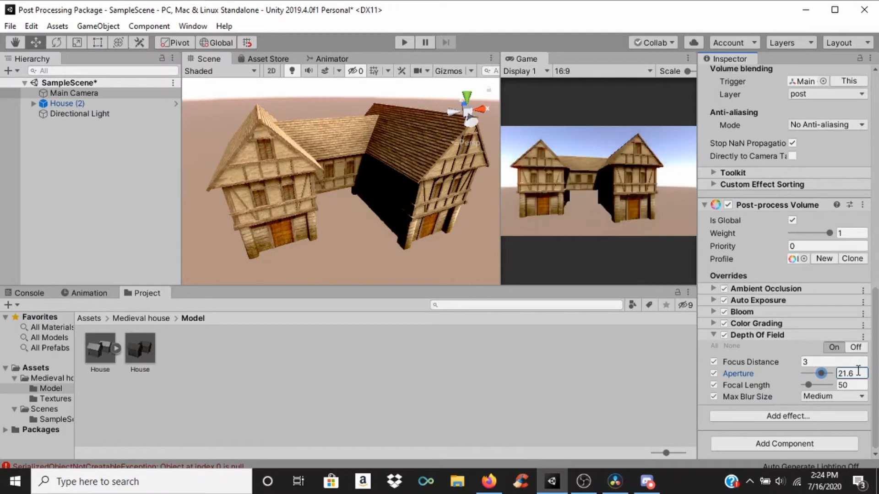
Step: Undo the recent Aperture and Focus Distance changes on the Depth of Field effect
key(ctrl+z)
key(ctrl+z)
key(ctrl+z)
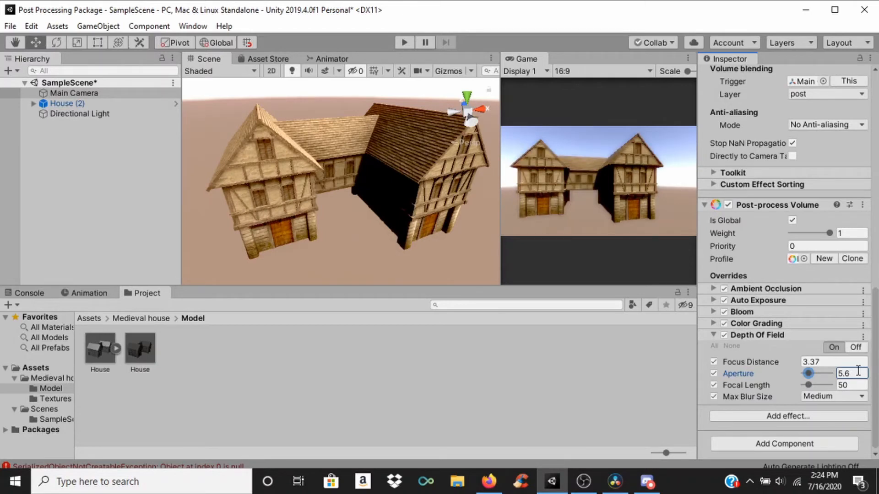
Step: Set the Depth of Field Focus Distance to 4 and Focal Length to 50, and collapse the effect's settings
click(847, 362)
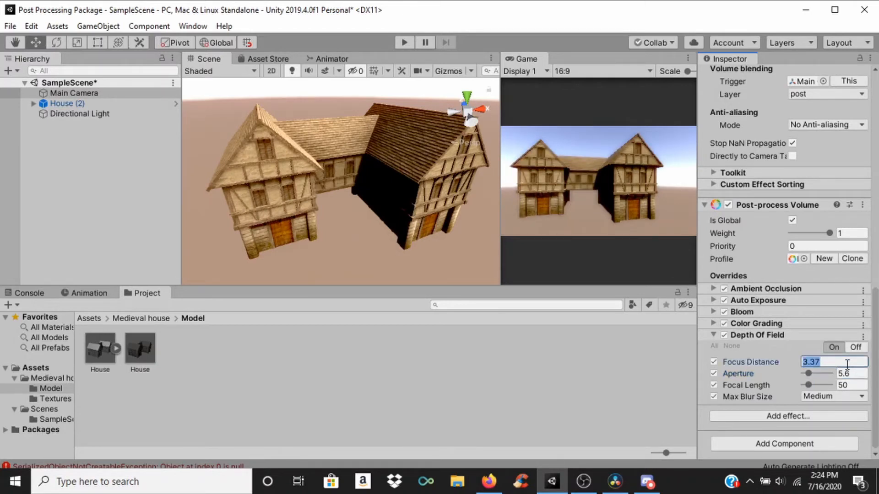
text(4)
mouse_move(812, 388)
mouse_down()
mouse_move(822, 388)
mouse_move(809, 388)
mouse_up()
click(847, 385)
text(50)
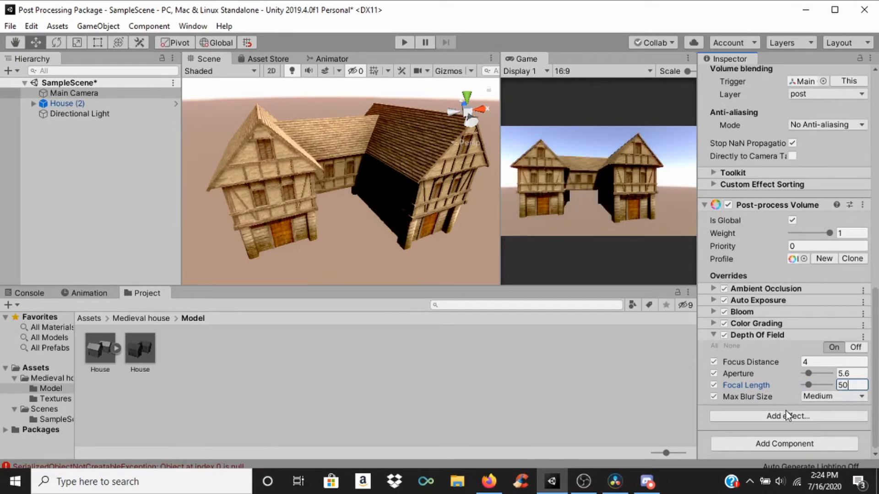
click(713, 334)
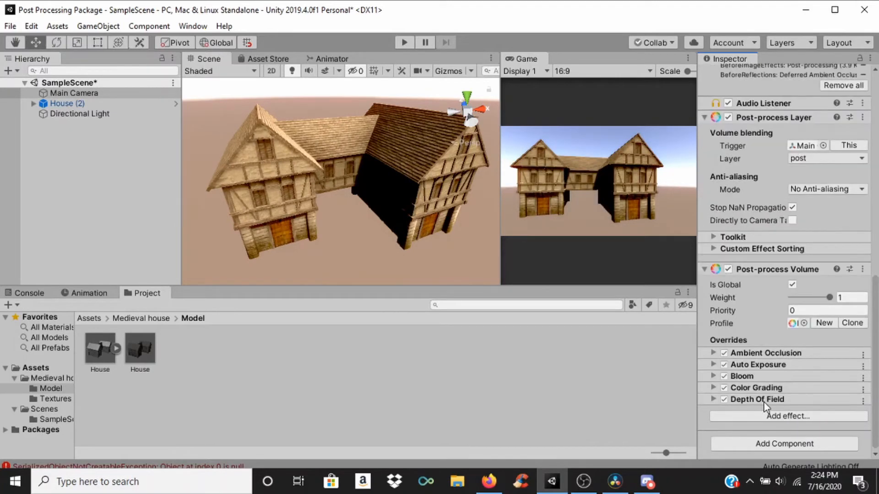
Step: Add a Grain effect to the Post-process Volume, expand it and enable all its overrides
click(767, 416)
mouse_move(784, 419)
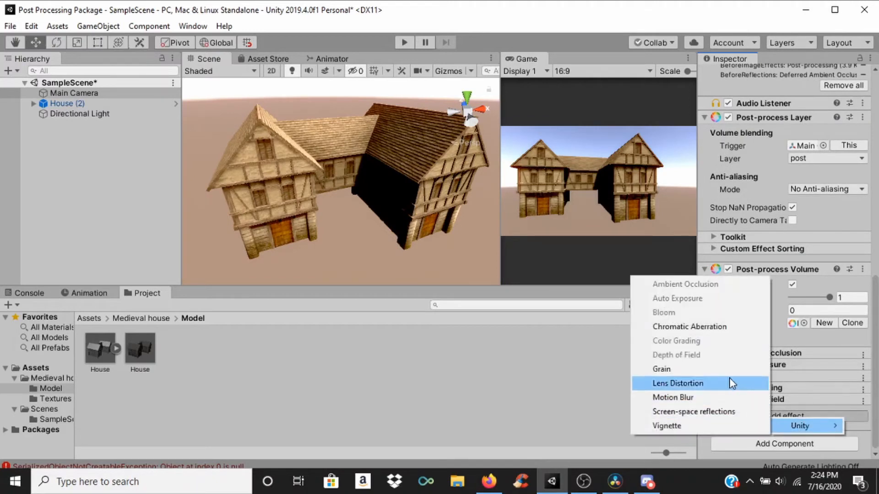
click(713, 368)
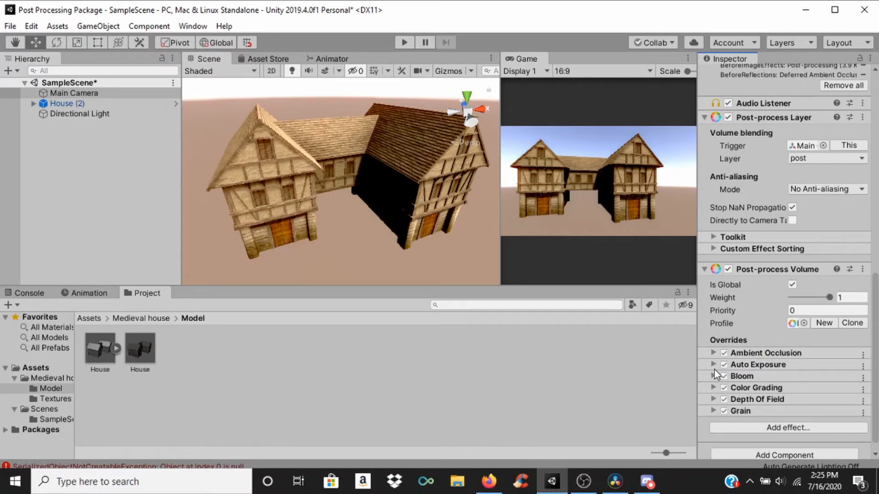
click(713, 411)
click(715, 345)
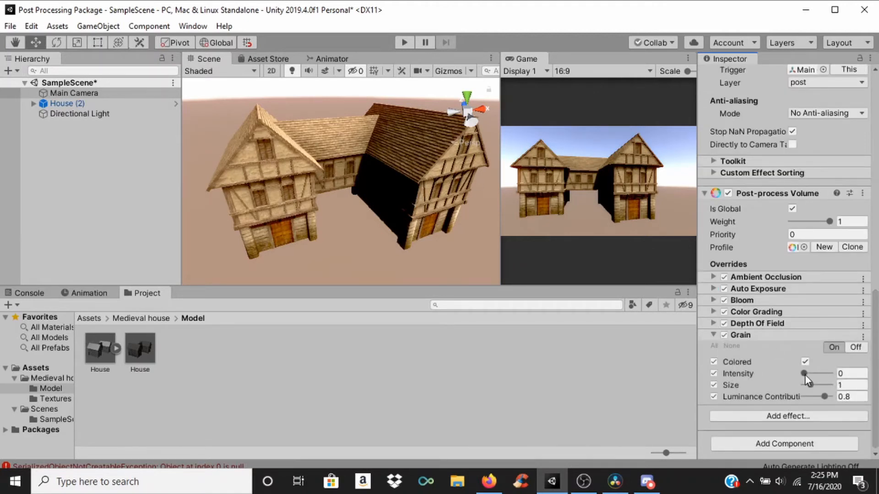
Step: Try Grain Intensities of 1 and 0.45 and a Size of 3, and set the Size to 0.3
drag(804, 374, 850, 376)
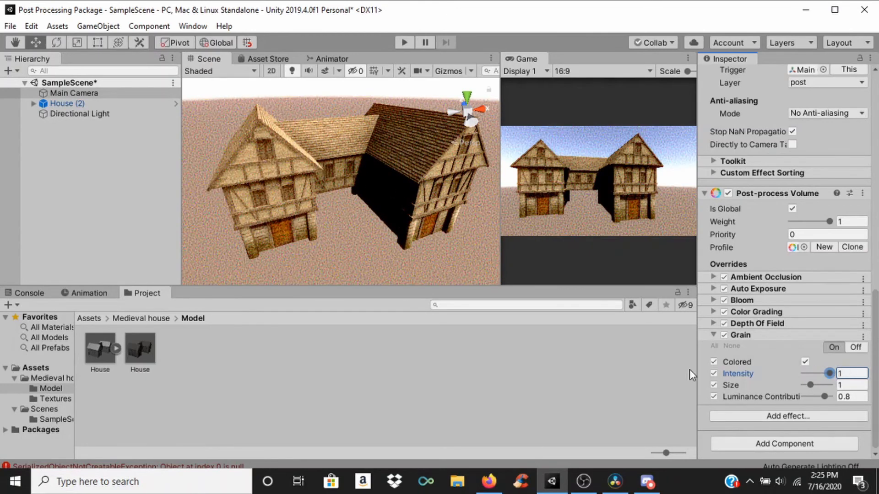
drag(830, 375, 791, 388)
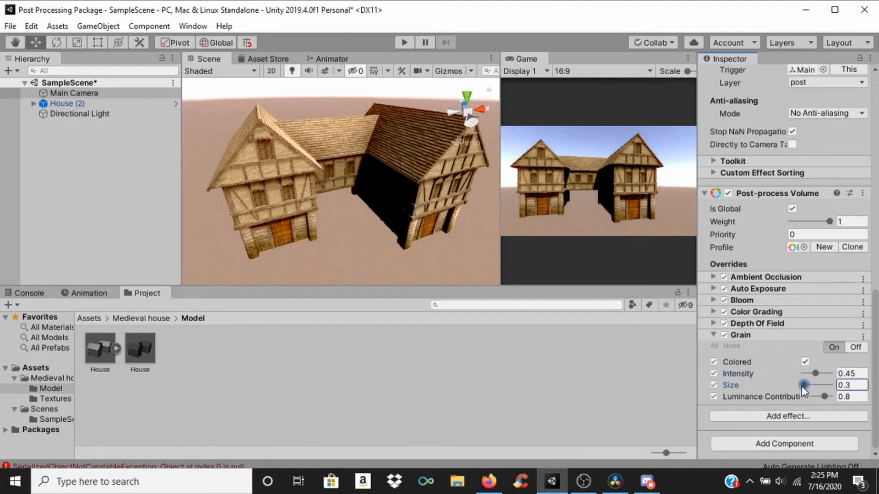
click(851, 385)
text(3)
drag(827, 385, 793, 380)
Step: Lower the Grain Intensity to 0 and set it to 0.1
drag(811, 374, 804, 373)
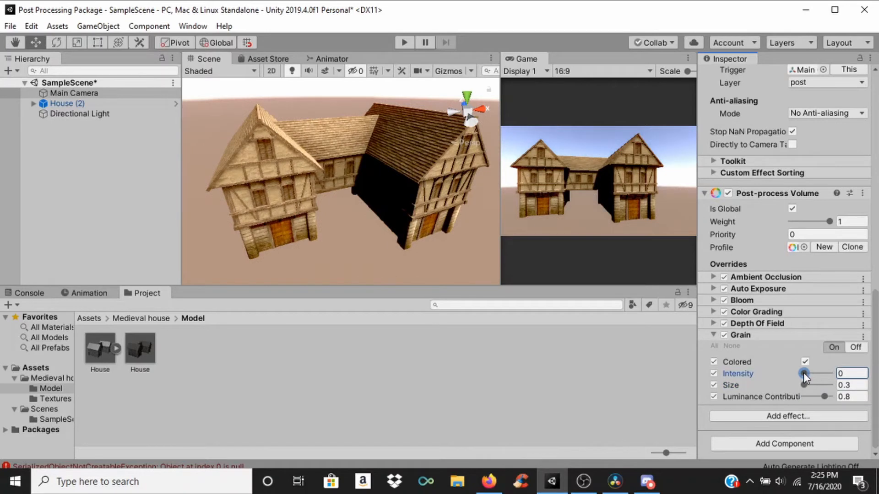
drag(803, 372, 804, 372)
click(851, 373)
text(1)
key(BackSpace)
text(0.1)
key(Return)
Step: Add a Lens Distortion effect, collapse Grain, expand Lens Distortion and enable all its overrides
click(793, 416)
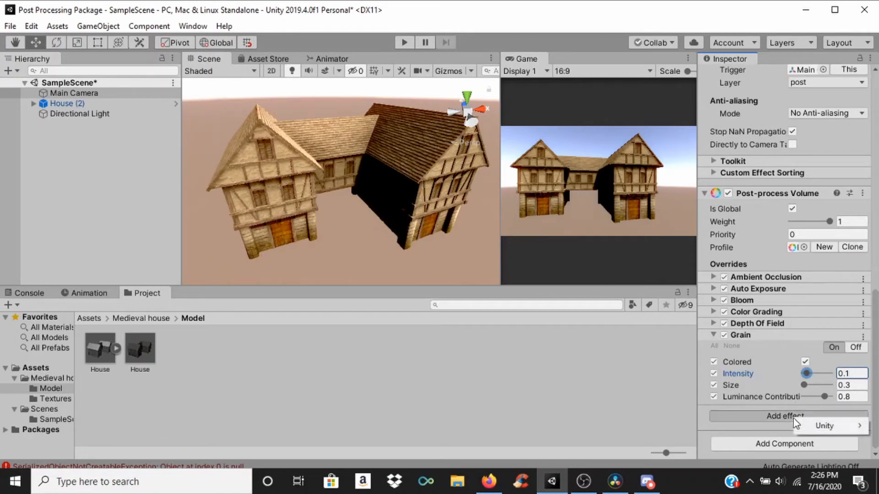
mouse_move(819, 425)
click(761, 390)
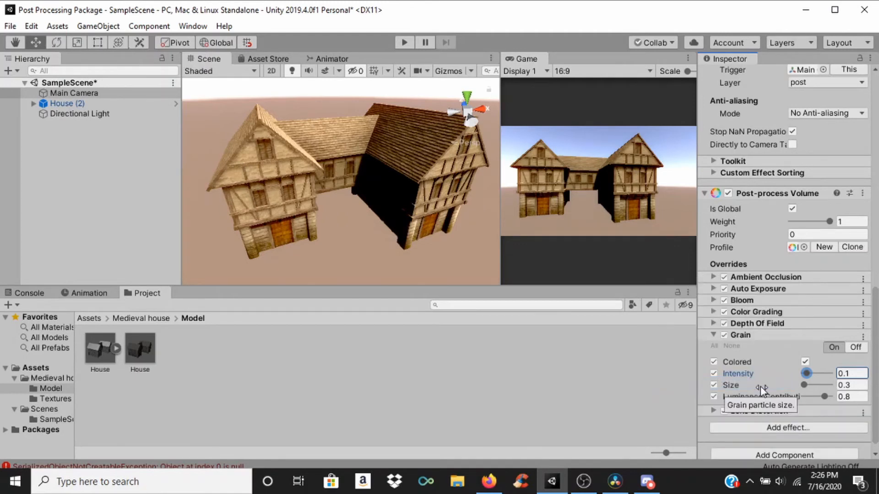
click(714, 335)
click(714, 399)
scroll(762, 336, down, 3)
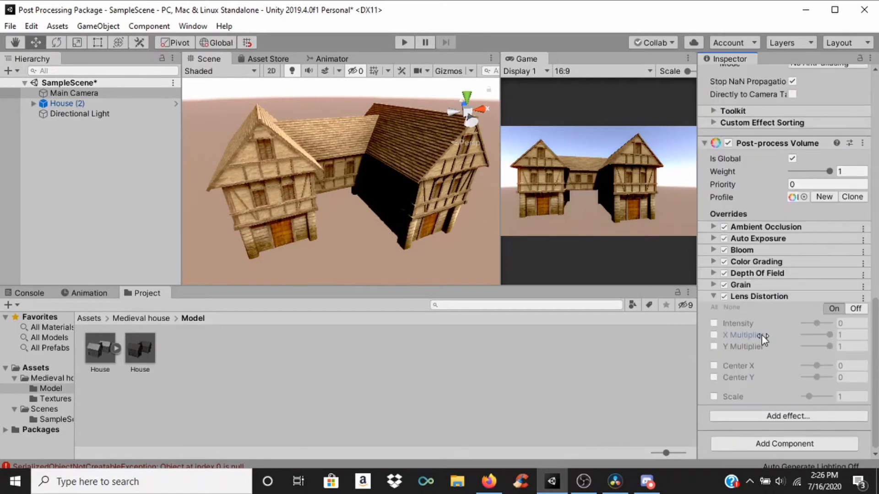
click(714, 307)
Step: Set the Lens Distortion Intensity to -100, try an X Multiplier of 0, and return the X and Y Multipliers to 1
drag(813, 322, 799, 336)
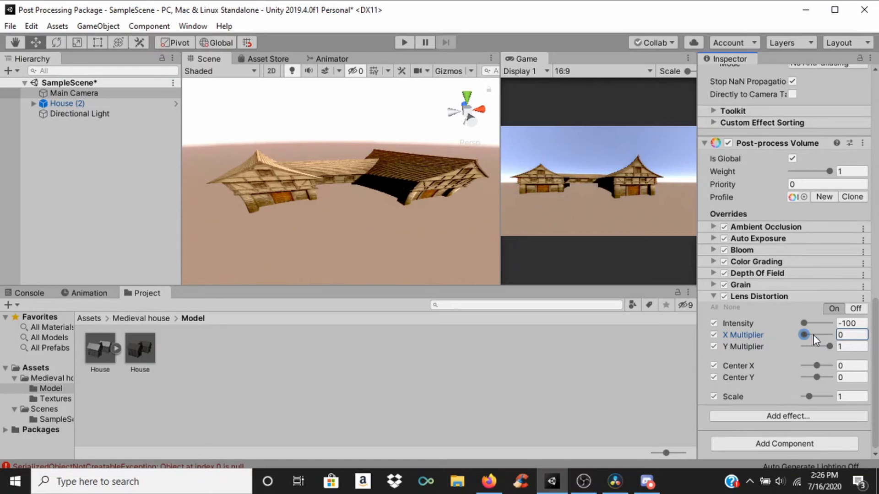
drag(813, 335, 847, 348)
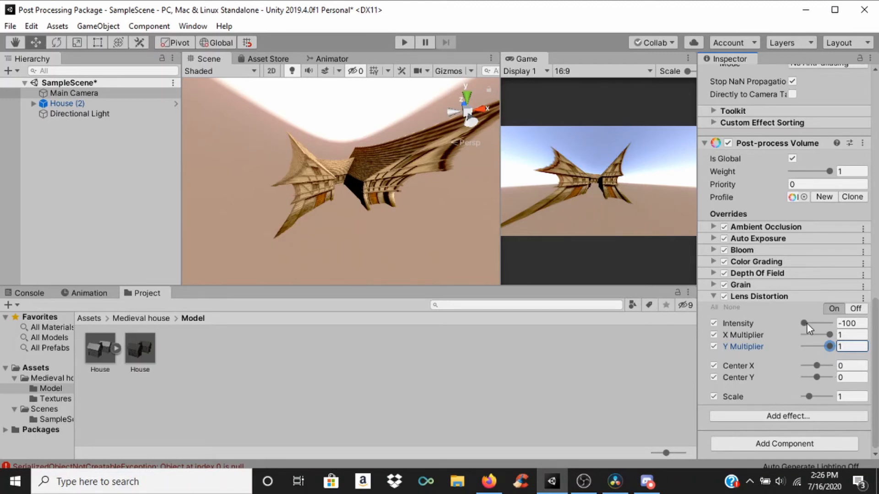
Step: Try other Lens Distortion Center X and Scale values, and reset Center X to 0 and Scale to 1
mouse_move(816, 365)
mouse_down()
mouse_move(828, 367)
mouse_move(818, 367)
mouse_up()
click(850, 365)
text(0)
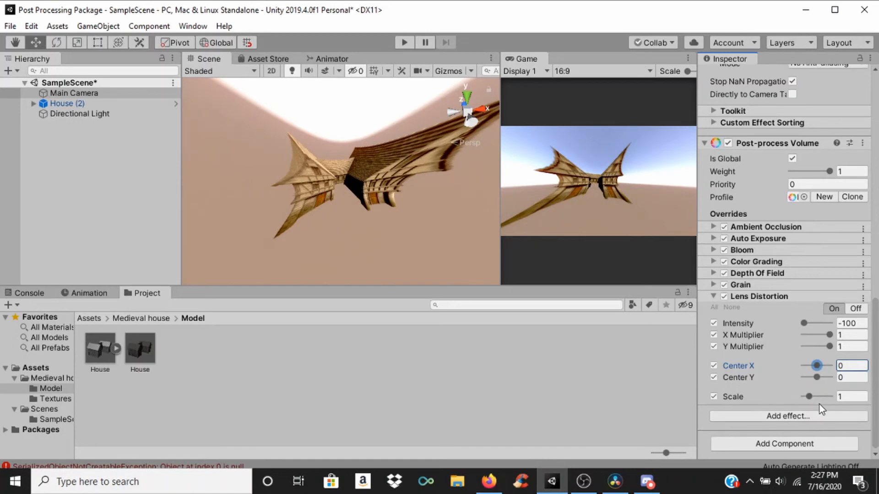
mouse_move(819, 396)
mouse_down()
mouse_move(794, 403)
mouse_move(808, 403)
mouse_up()
click(857, 396)
text(1)
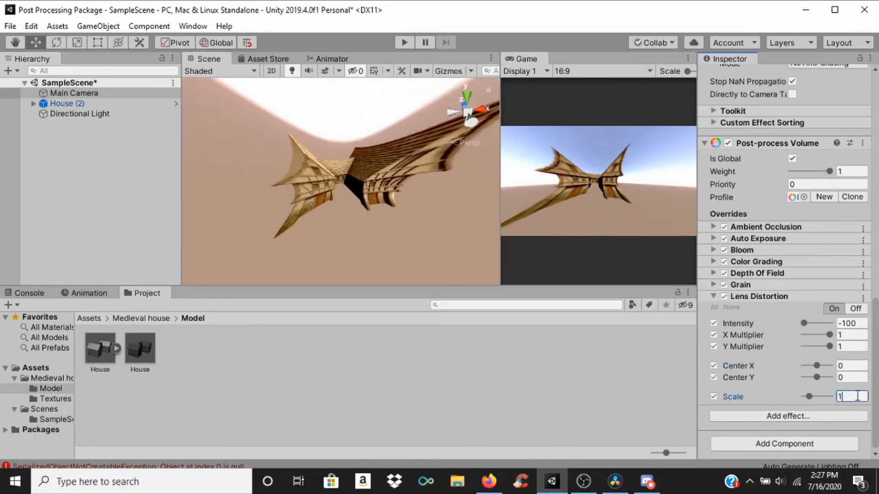
Step: Set the Lens Distortion Intensity to 20 and collapse the Lens Distortion effect
click(854, 322)
text(5)
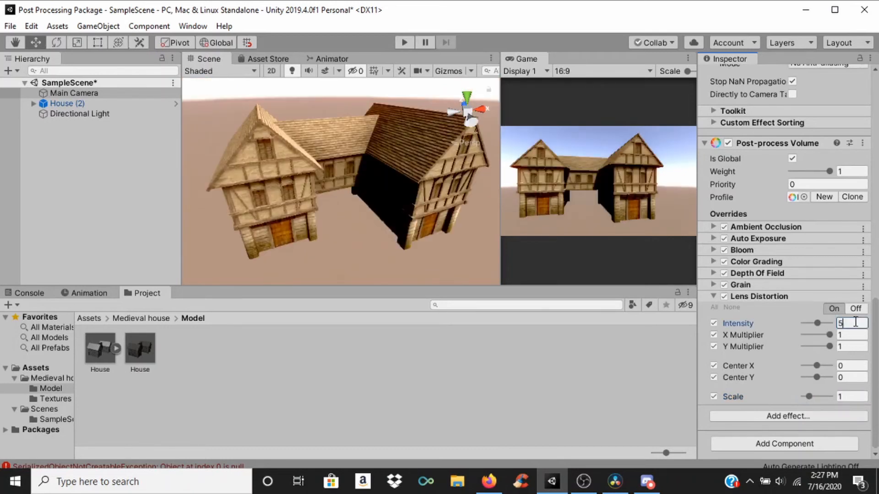
key(BackSpace)
text(20)
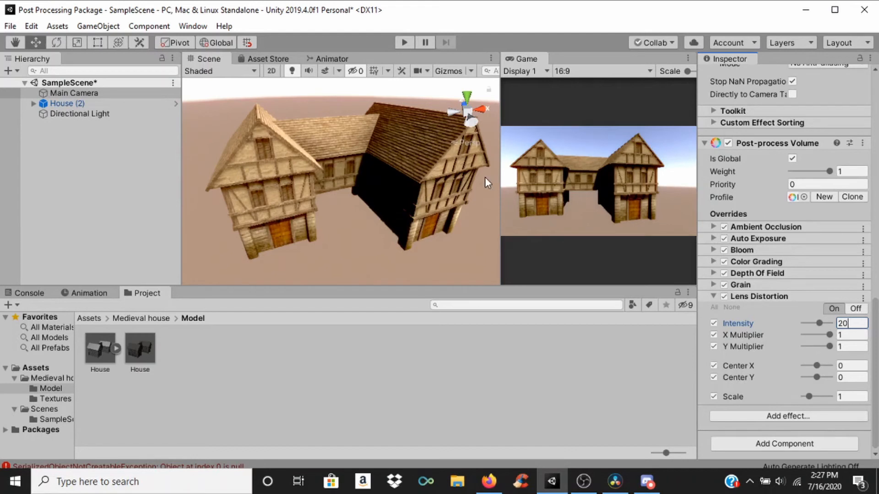
click(718, 296)
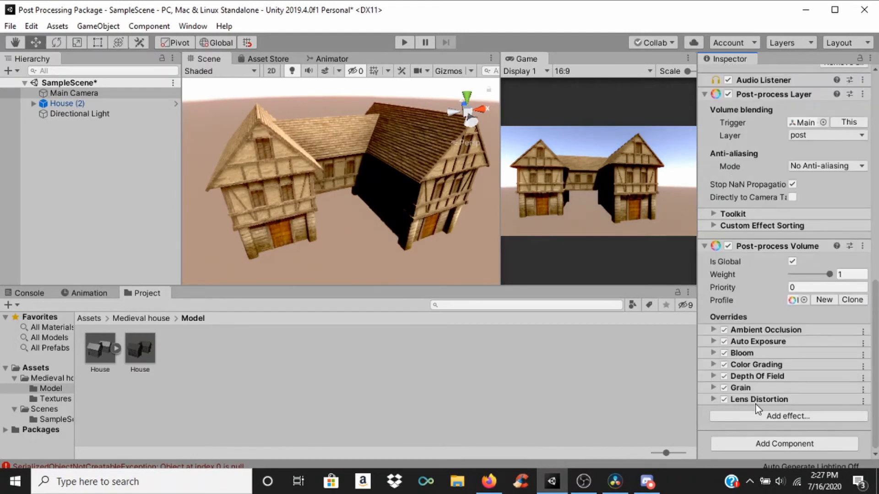
Step: Try a Motion Blur effect with all its overrides enabled, and remove it from the volume
click(763, 415)
mouse_move(779, 425)
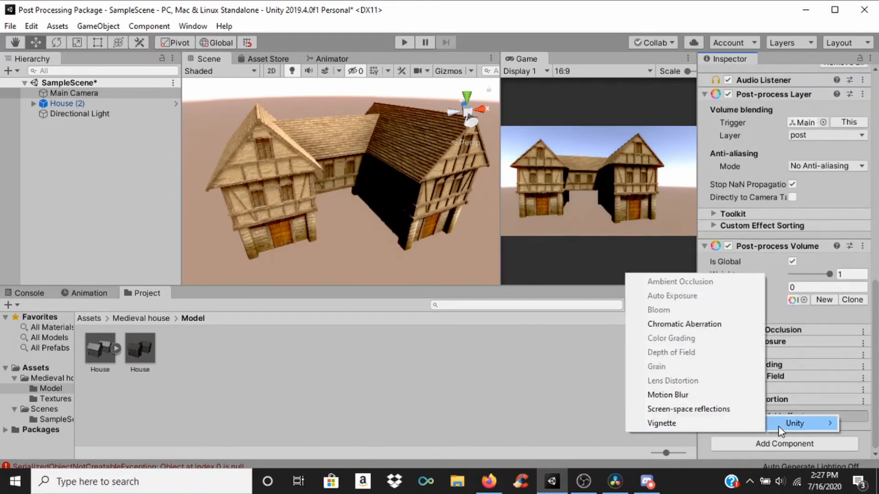
click(720, 395)
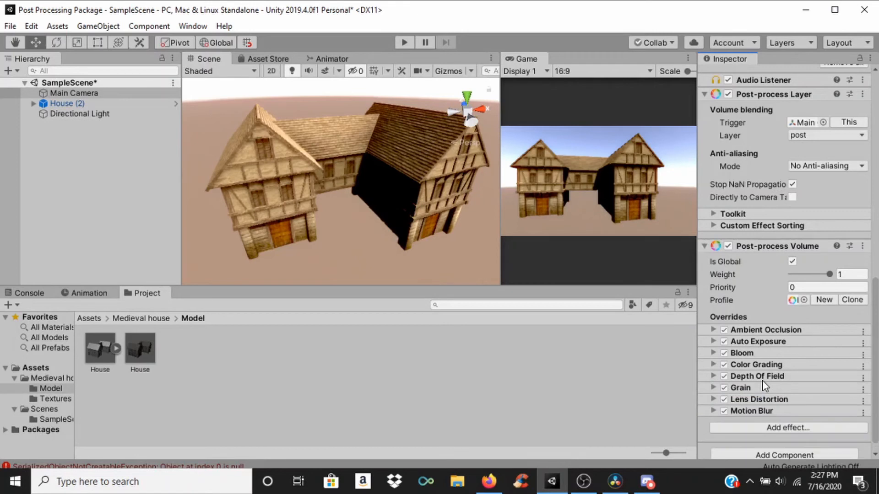
click(713, 411)
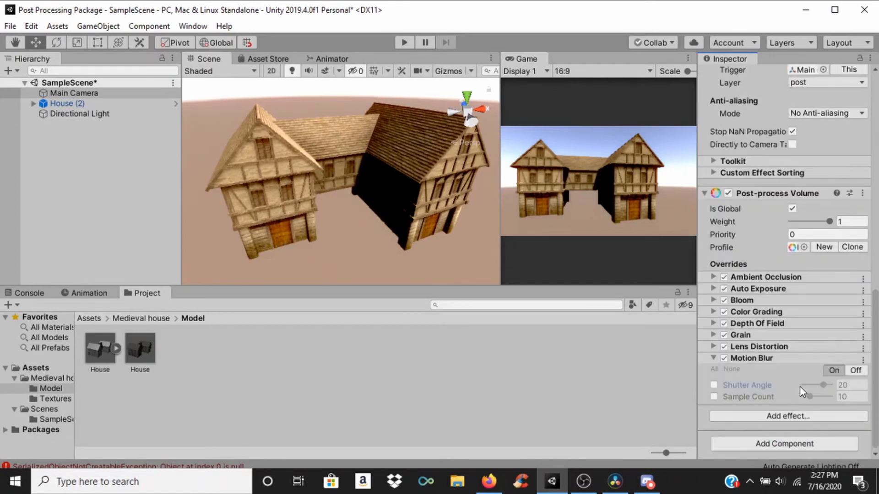
click(714, 369)
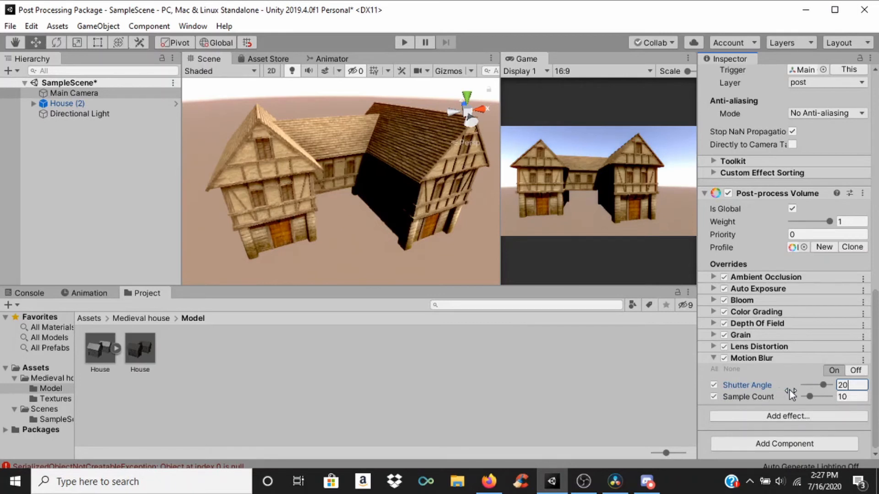
click(862, 361)
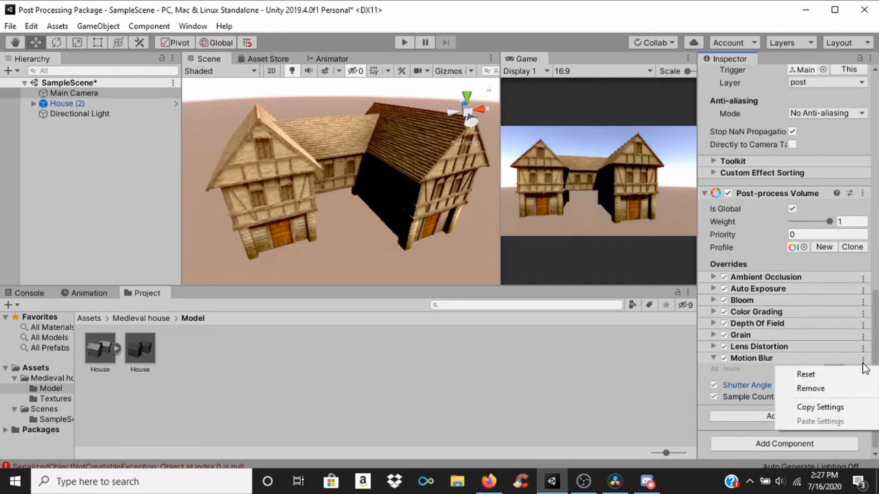
click(834, 390)
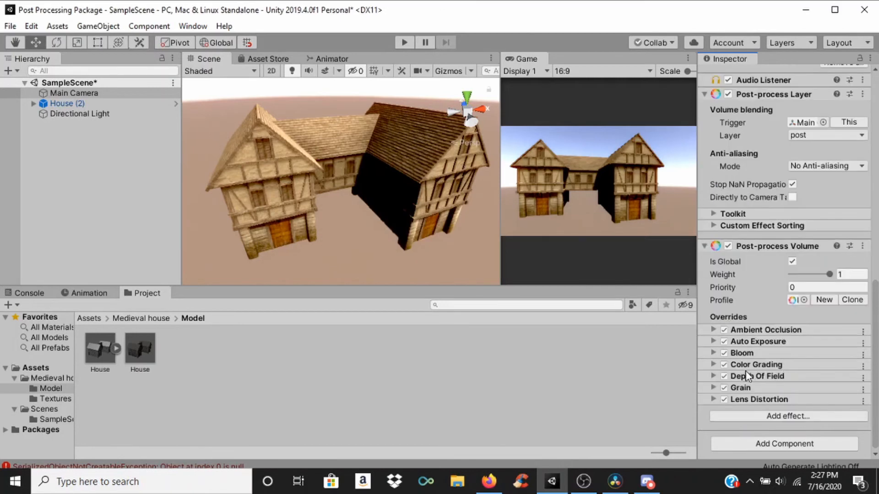
Step: Add a Screen Space Reflections effect to the Post-process Volume and enable all its overrides
click(738, 417)
mouse_move(773, 425)
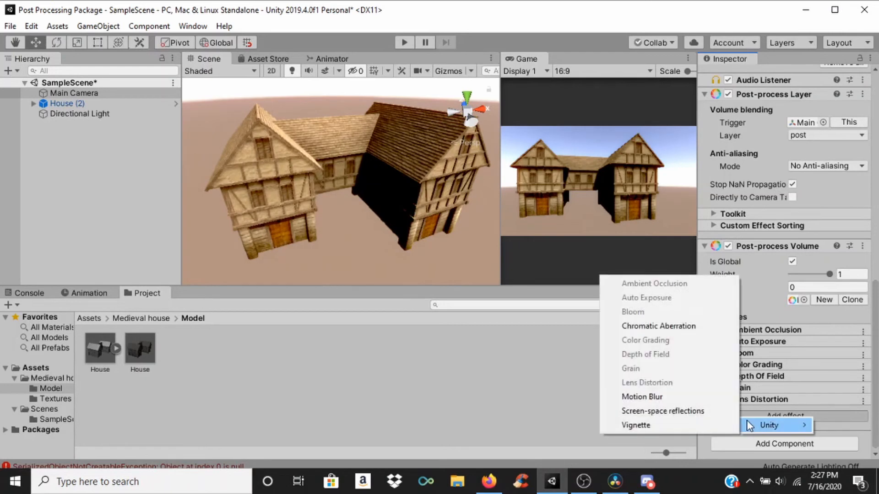
click(688, 414)
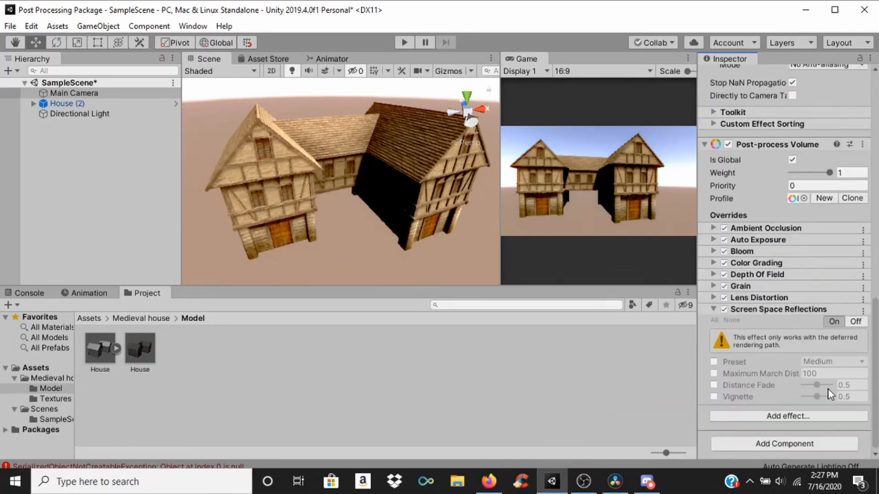
scroll(795, 375, down, 3)
click(714, 320)
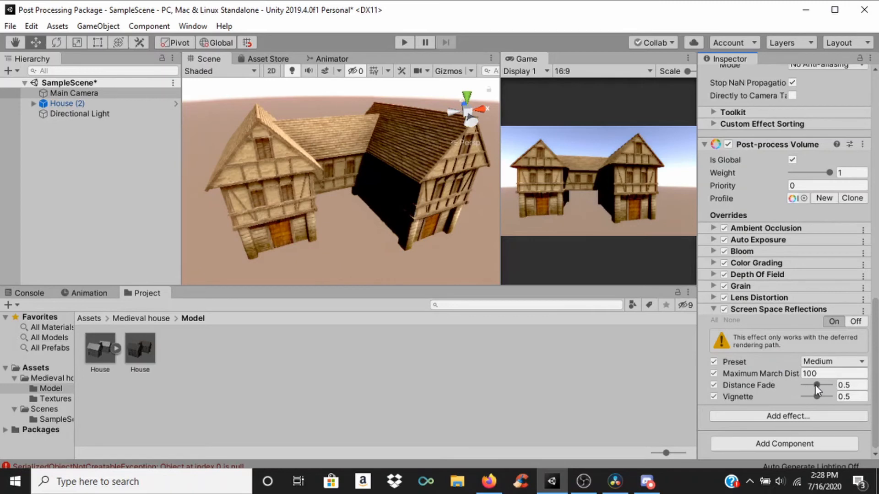
Step: Raise the Screen Space Reflections Vignette to 1 and inspect the house walls up close in the scene
drag(816, 397, 824, 397)
scroll(399, 182, up, 5)
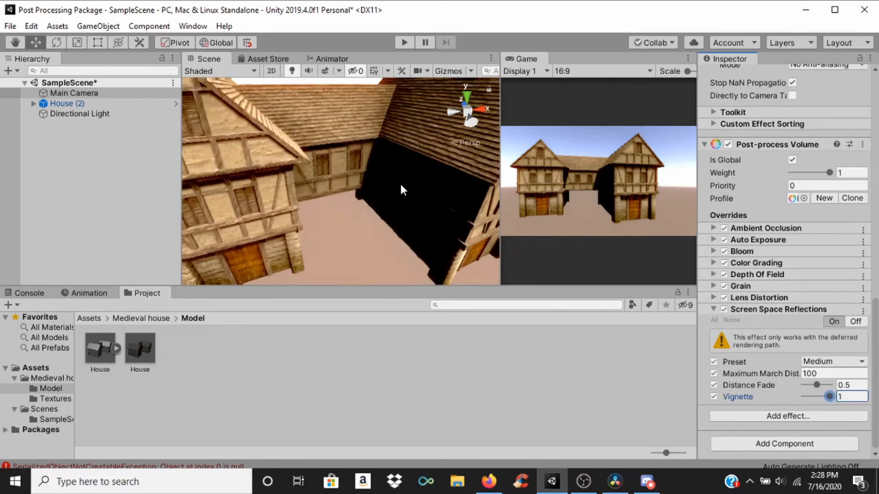
middle_drag(400, 182, 445, 189)
scroll(314, 211, up, 5)
scroll(315, 211, up, 3)
mouse_move(315, 211)
middle_down()
mouse_move(353, 243)
mouse_move(328, 215)
middle_up()
scroll(340, 219, up, 3)
scroll(339, 220, down, 5)
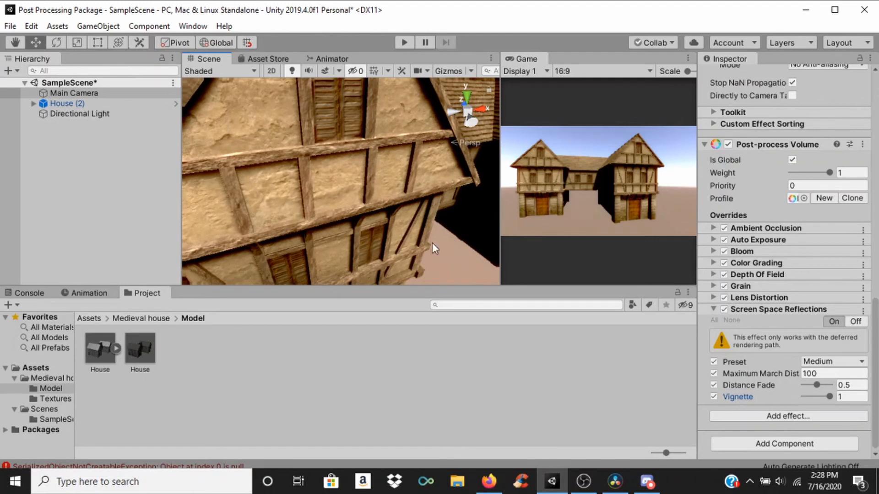
Step: Set the Screen Space Reflections Vignette to 0.5, try a Distance Fade of 0, and return Distance Fade to 0.5
mouse_move(819, 394)
mouse_down()
mouse_move(784, 397)
mouse_move(818, 400)
mouse_up()
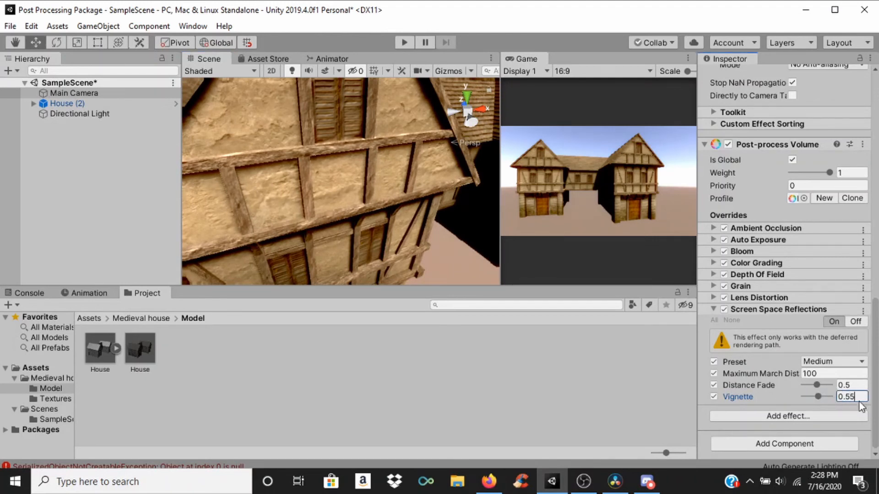
text(0.5)
drag(816, 385, 845, 395)
key(BackSpace)
key(BackSpace)
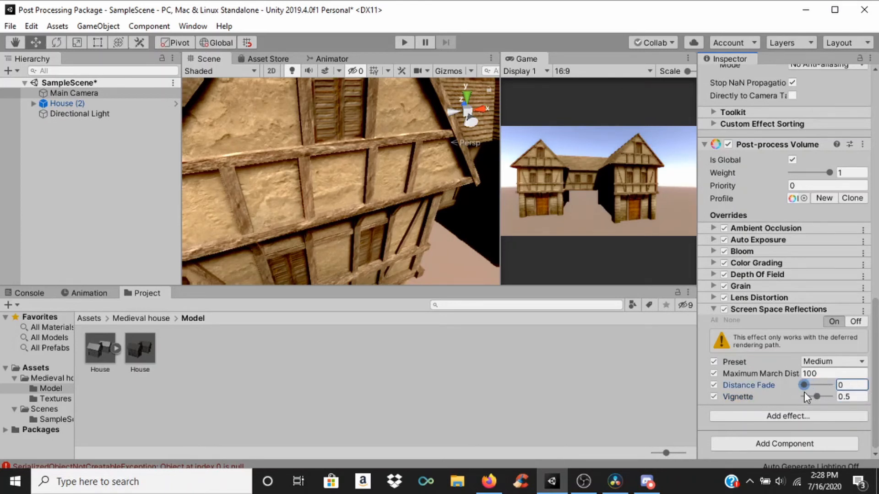
text(95)
key(Return)
text(0.5)
Step: Try a Maximum March Distance of 88.91 with the Higher preset, and remove the Screen Space Reflections effect
click(787, 372)
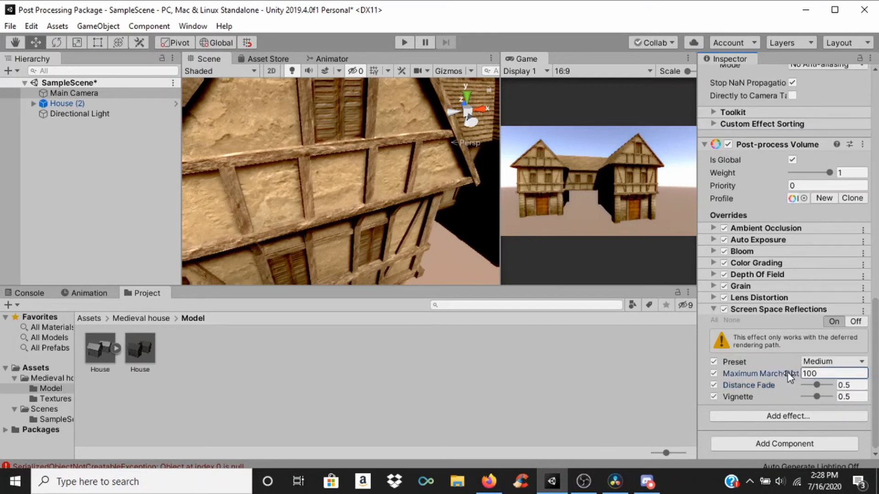
drag(831, 376, 714, 378)
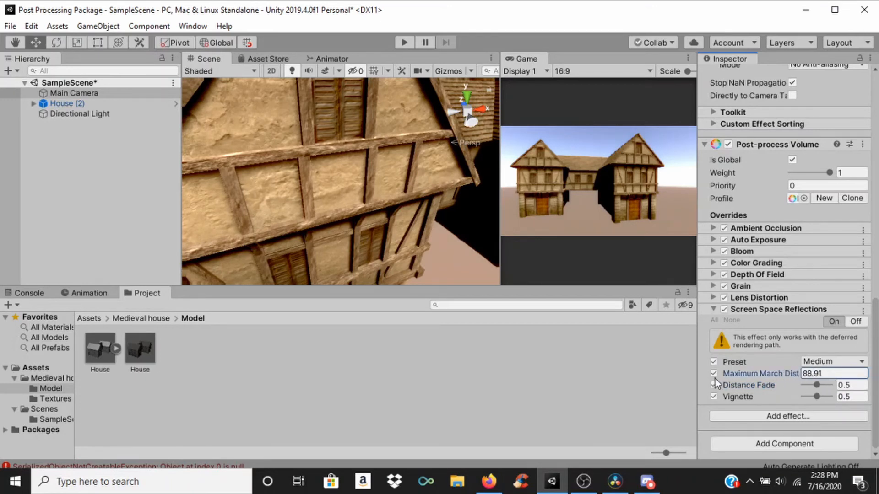
click(816, 364)
click(825, 316)
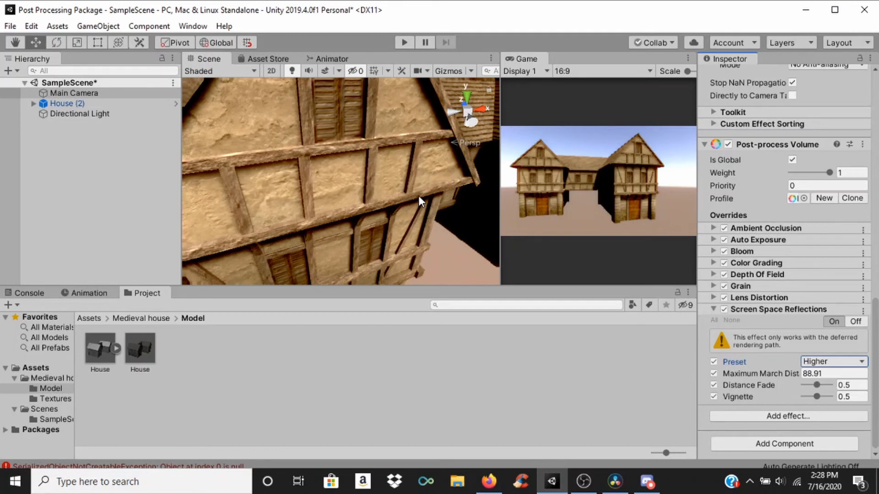
click(863, 310)
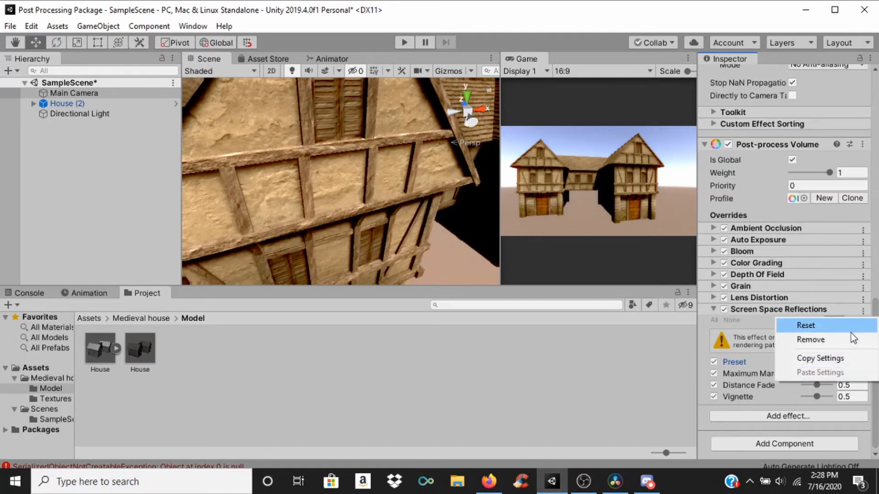
click(847, 342)
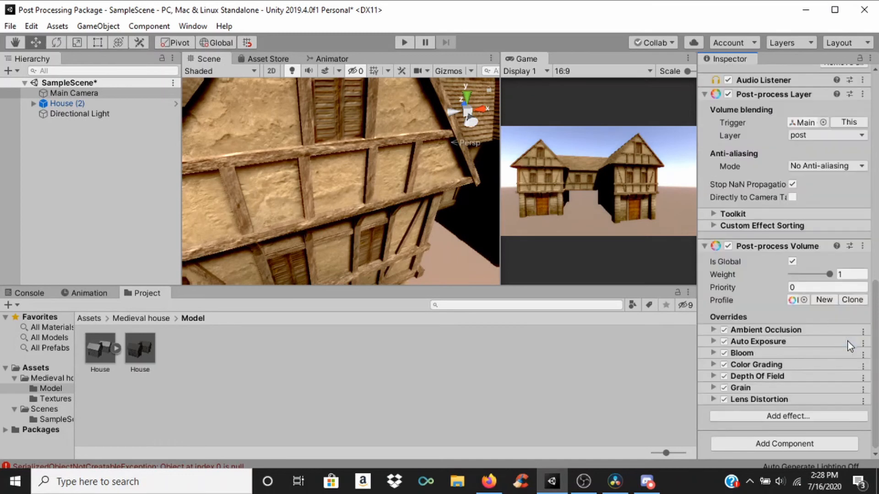
Step: Add a Vignette effect to the Post-process Volume and enable all its overrides
click(763, 417)
mouse_move(796, 424)
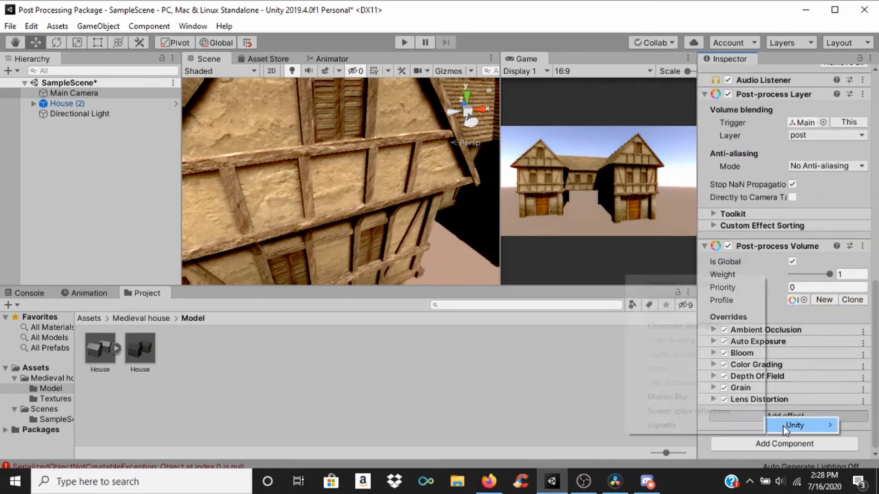
click(718, 424)
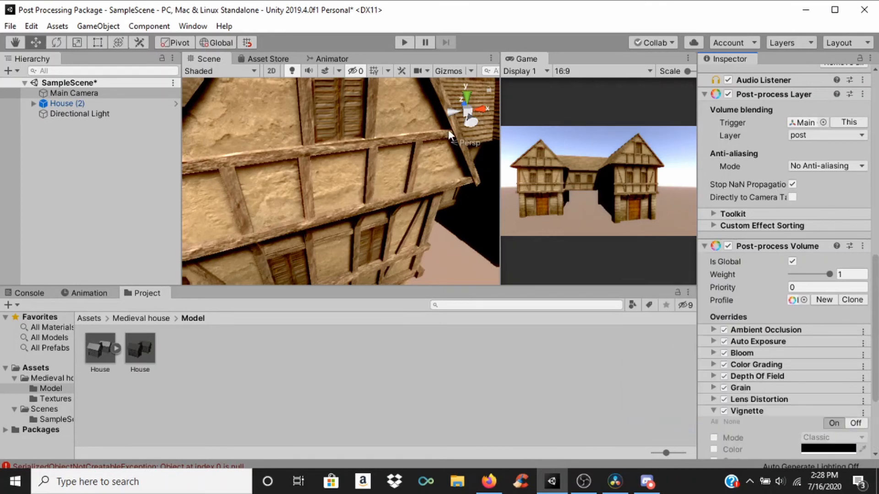
scroll(386, 180, down, 5)
scroll(387, 177, down, 5)
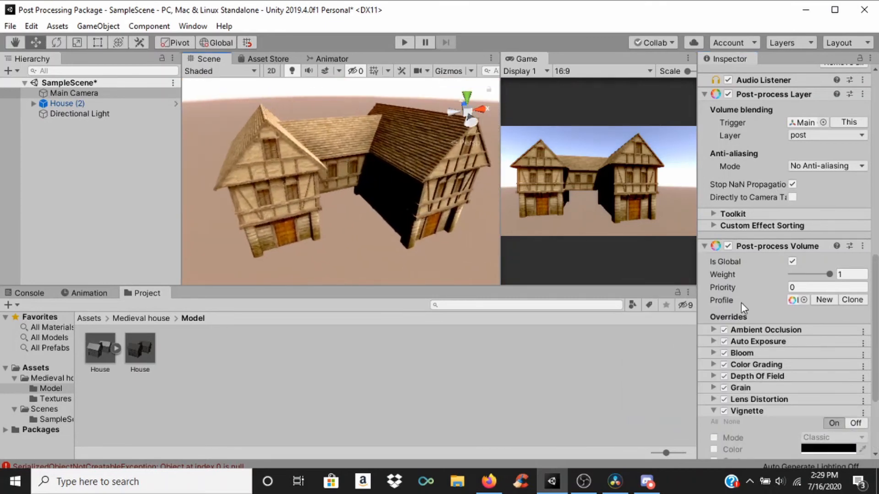
scroll(738, 324, down, 4)
click(714, 298)
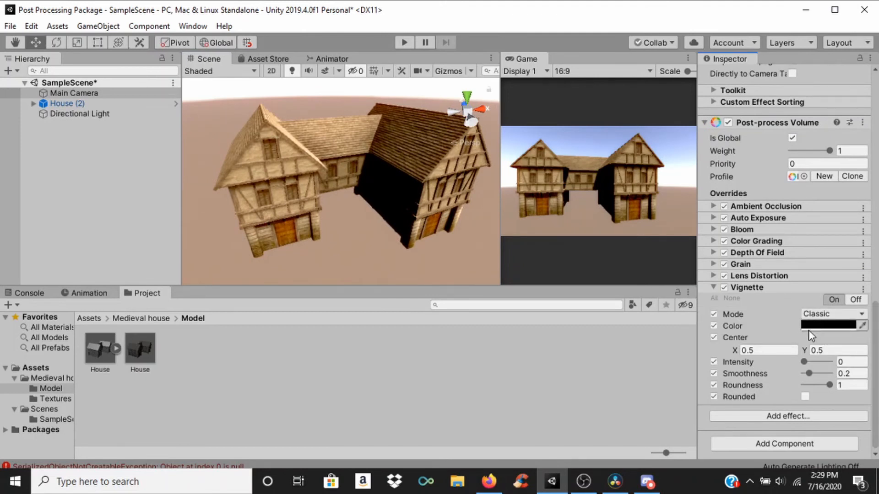
Step: View the Vignette Mode options, keep Classic, and set the Vignette Intensity to 0.2
click(812, 315)
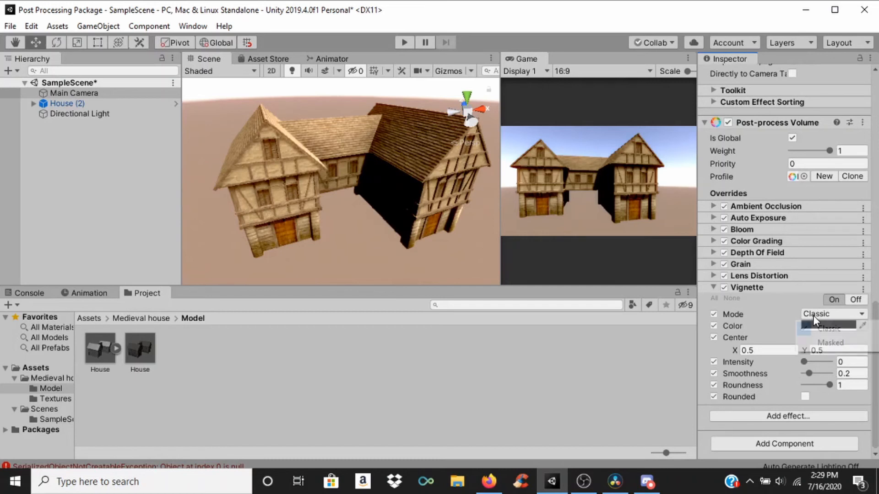
click(758, 305)
drag(803, 363, 814, 364)
click(854, 363)
text(0.)
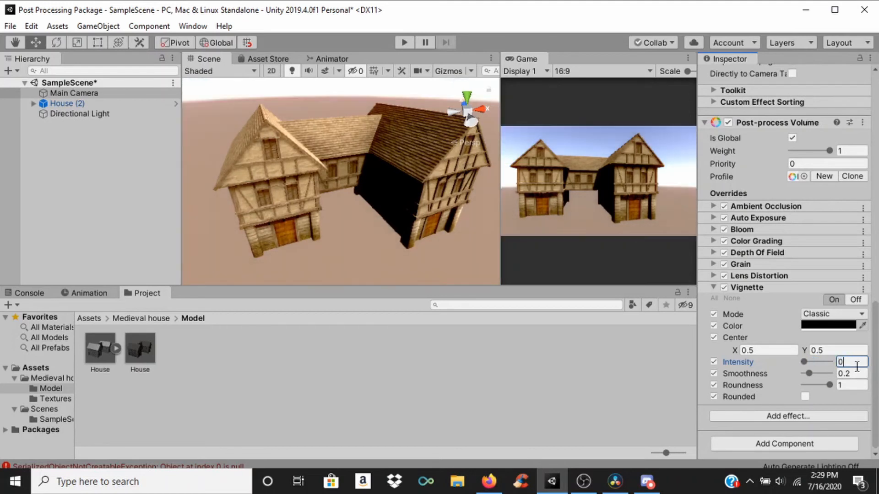
text(2)
key(Return)
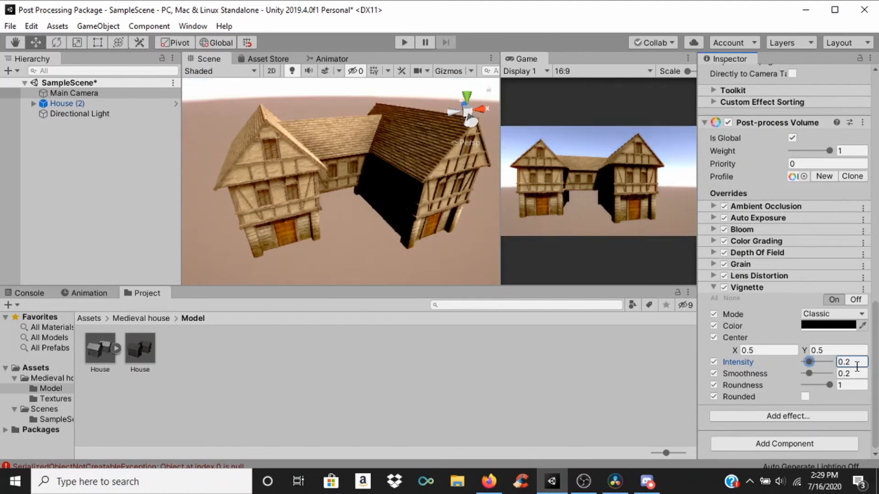
Step: Try a Vignette Smoothness of 0.01, raise it to 1, and set the Intensity back to 0.2 after testing it
drag(809, 373, 778, 386)
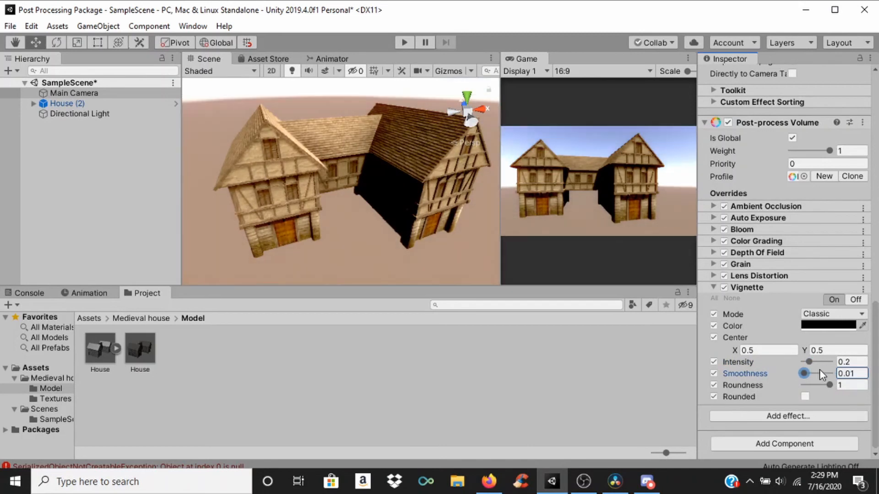
mouse_move(818, 362)
mouse_down()
mouse_move(825, 363)
mouse_move(819, 375)
mouse_move(852, 381)
mouse_move(825, 362)
mouse_move(809, 363)
mouse_up()
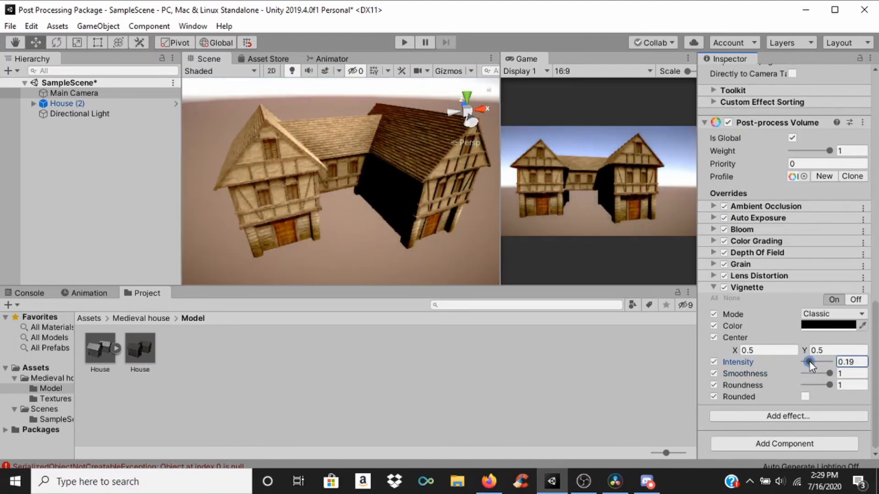
click(855, 362)
text(0.2)
Step: Raise the Vignette Intensity to about 0.82 and set the Roundness to 0.8
click(828, 386)
mouse_move(828, 385)
mouse_down()
mouse_move(794, 384)
mouse_move(814, 360)
mouse_move(825, 363)
mouse_move(819, 386)
mouse_move(858, 388)
mouse_move(792, 381)
mouse_move(841, 384)
mouse_move(827, 383)
mouse_up()
click(856, 383)
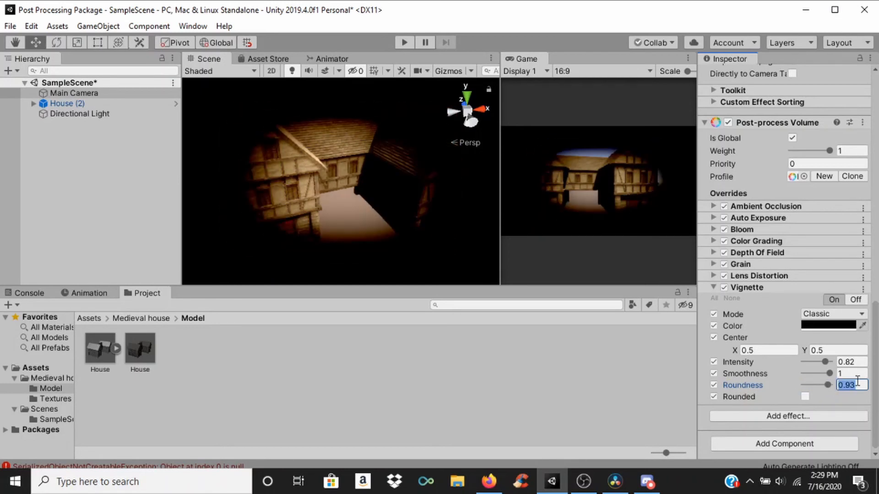
text(0.8)
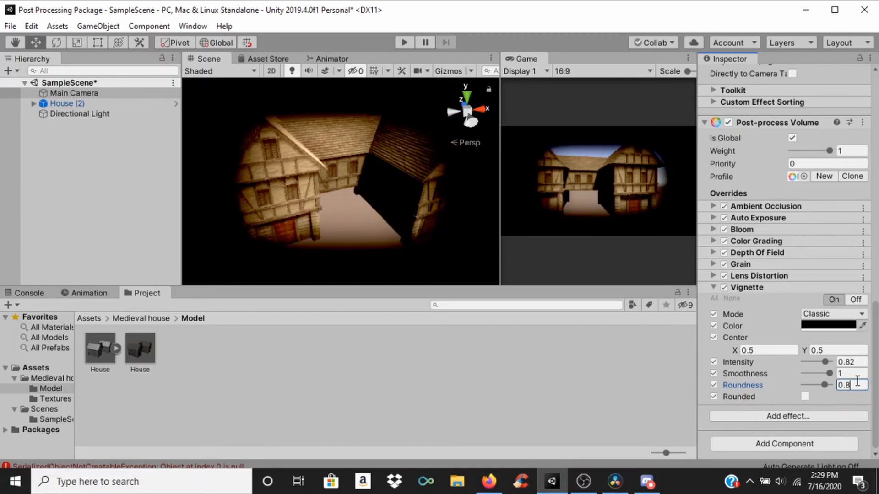
Step: Lower the Vignette Intensity, try 0.2, and set it to 0.3
drag(825, 362, 812, 362)
click(857, 362)
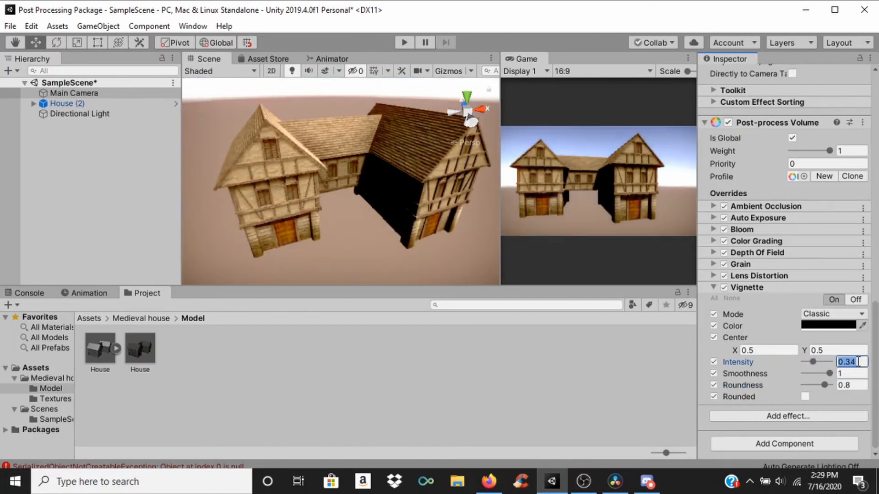
text(0.2)
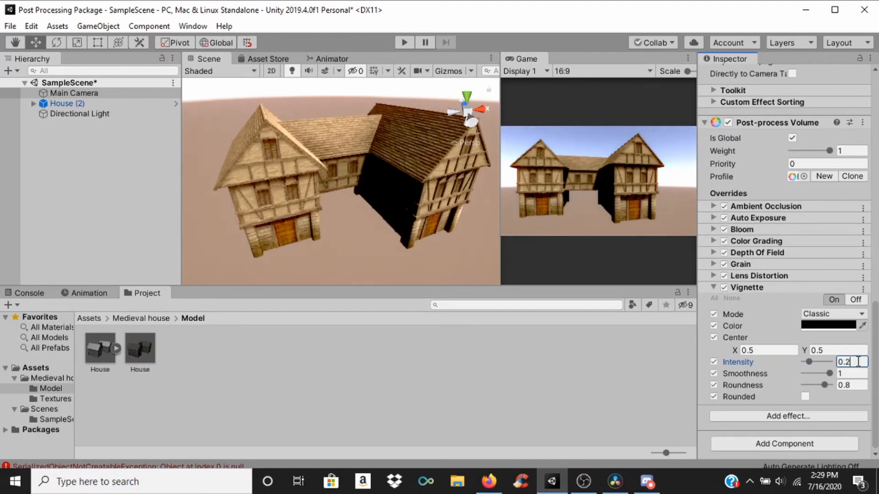
key(BackSpace)
text(3)
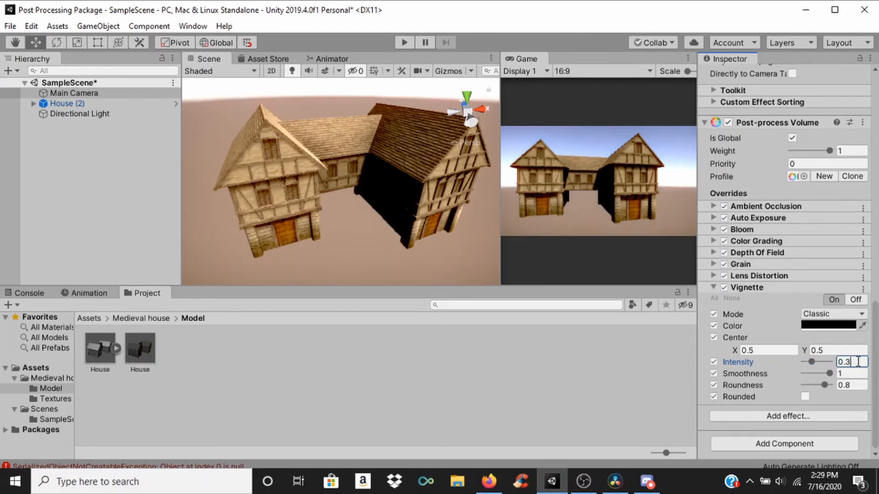
Step: Try a bright red Vignette Color, set it to dark brown 462600, and collapse the Vignette settings
click(828, 325)
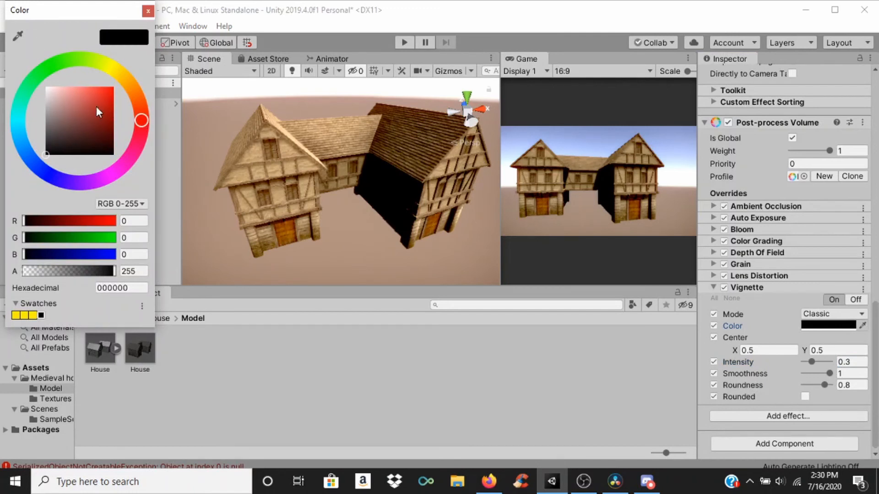
drag(94, 107, 130, 87)
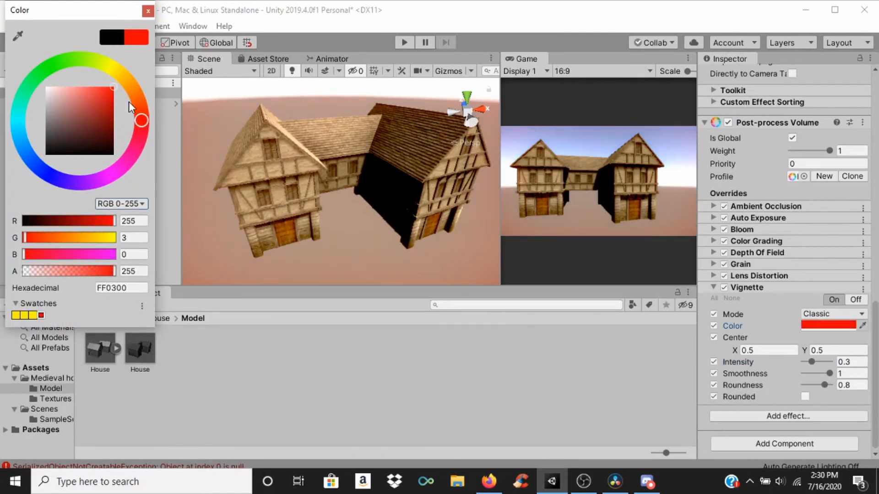
click(134, 87)
mouse_move(108, 98)
mouse_down()
mouse_move(141, 180)
mouse_move(144, 137)
mouse_up()
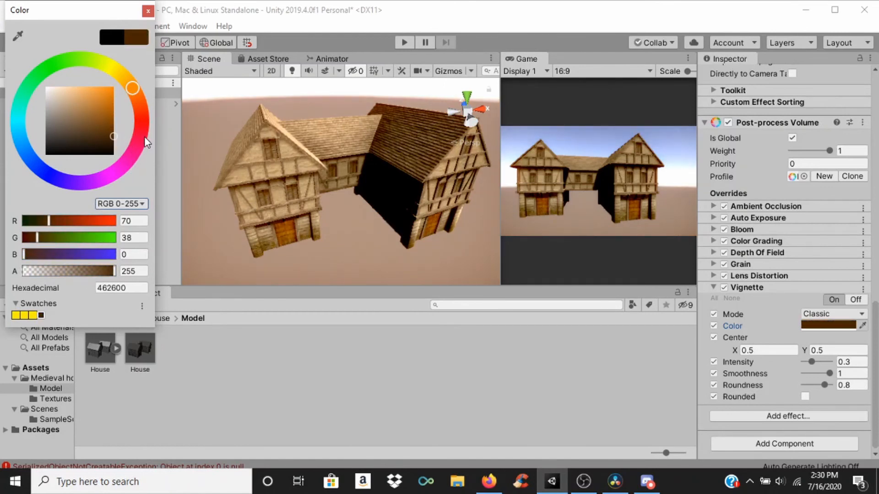
click(553, 445)
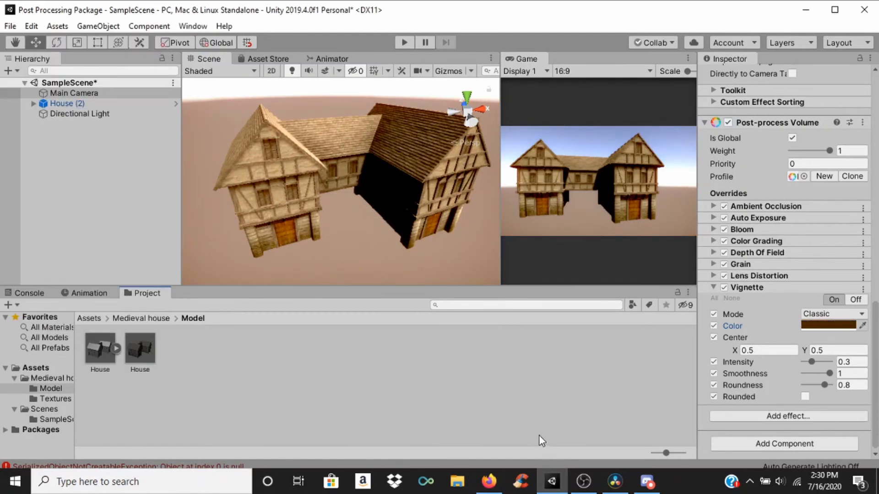
click(712, 288)
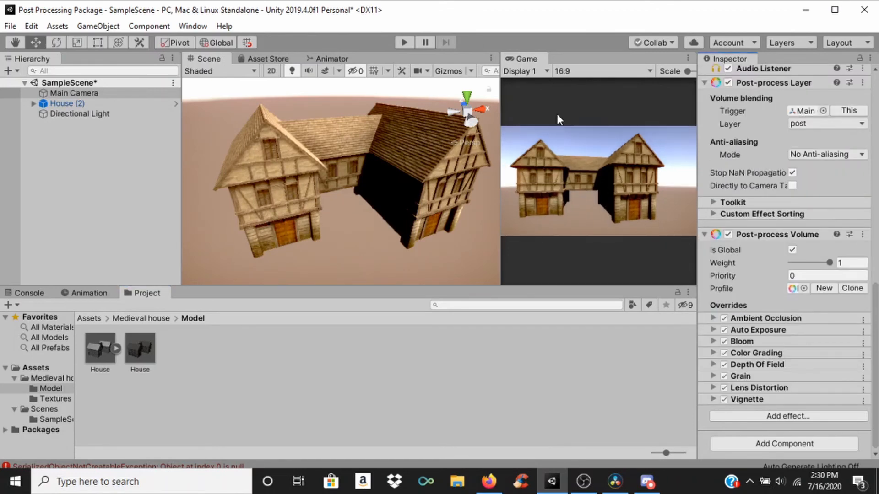
Step: Run the scene in Play mode to preview the post-processing, stop it, and inspect the houses in the Scene view
click(406, 42)
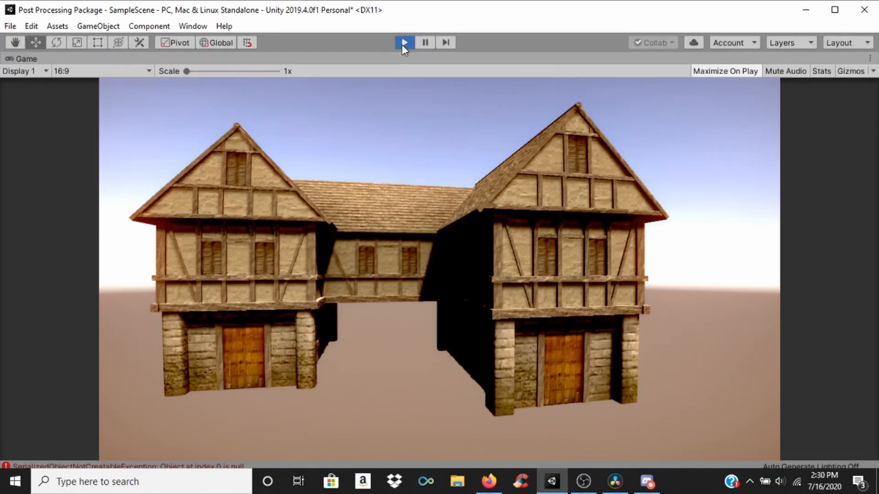
click(401, 45)
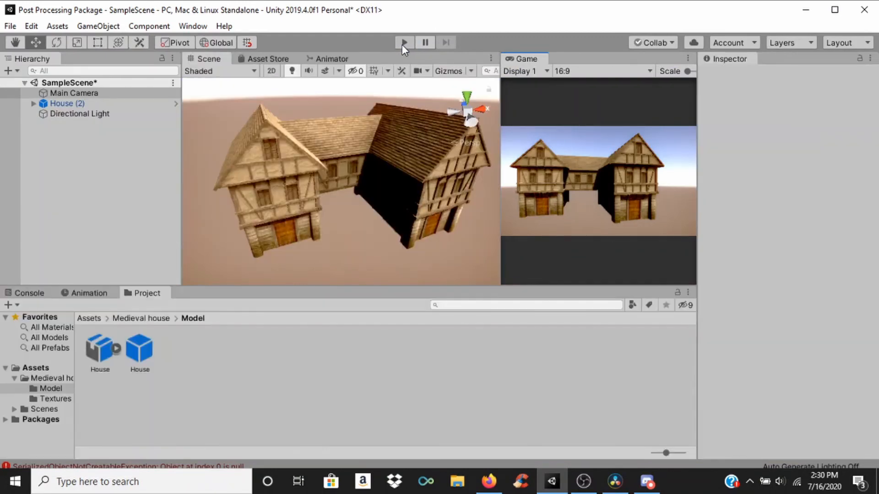
scroll(300, 147, down, 3)
scroll(307, 141, up, 3)
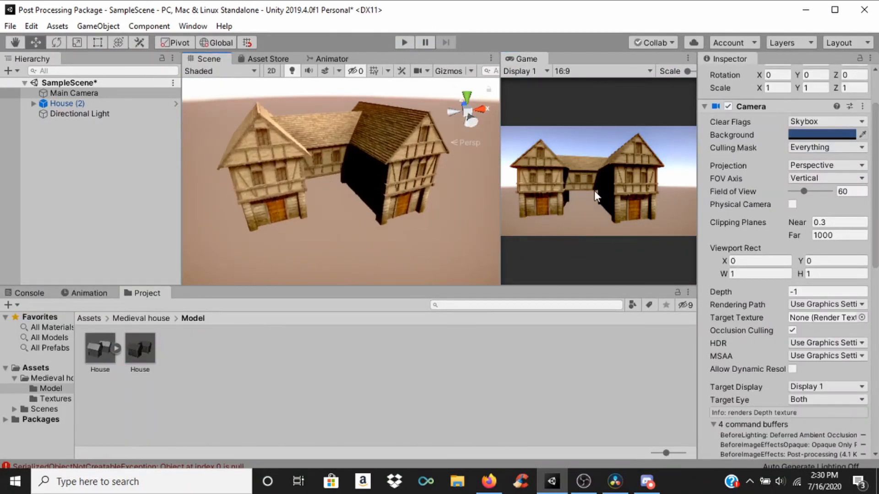
scroll(393, 160, up, 2)
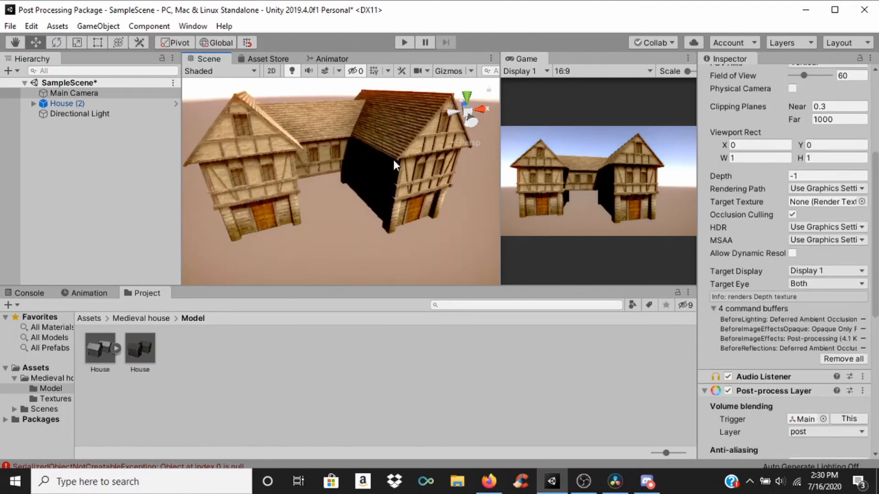
Step: Dock the Game view beside the Scene view in the same tab group
drag(509, 58, 252, 58)
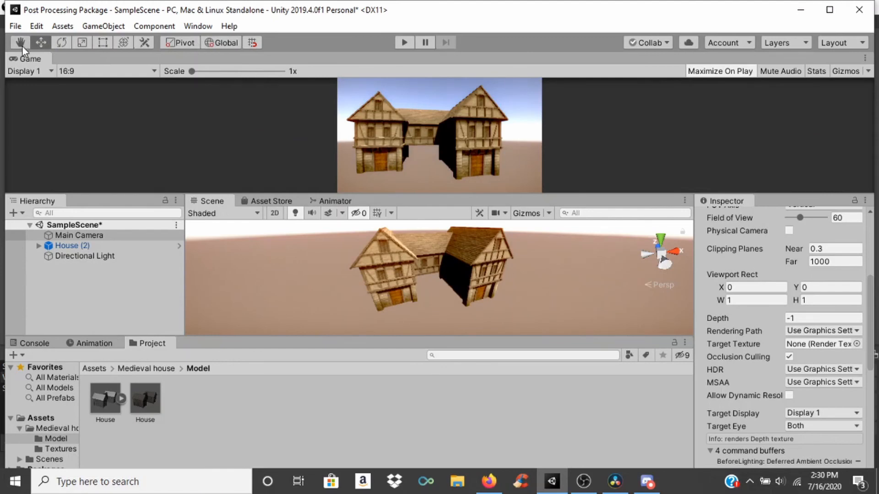
drag(18, 57, 258, 199)
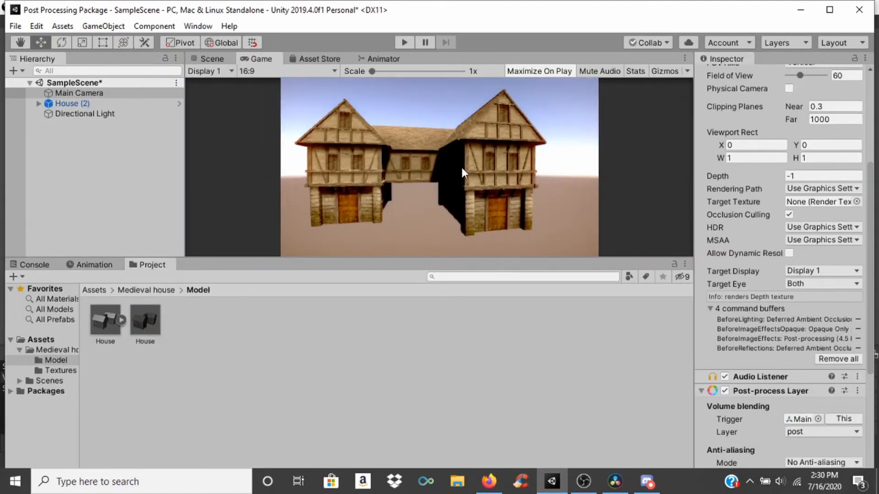
Step: Remove the Post-process Volume component from the Main Camera and restore it, twice, to compare the image with and without effects
scroll(775, 298, down, 10)
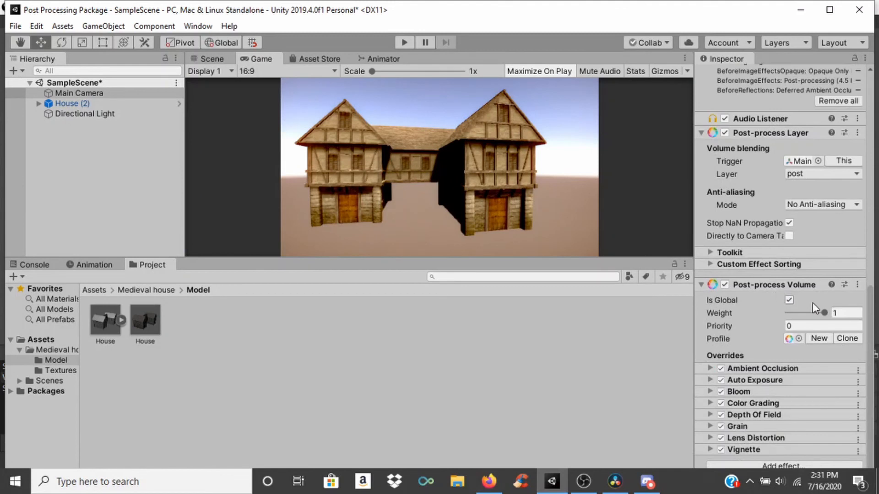
click(858, 284)
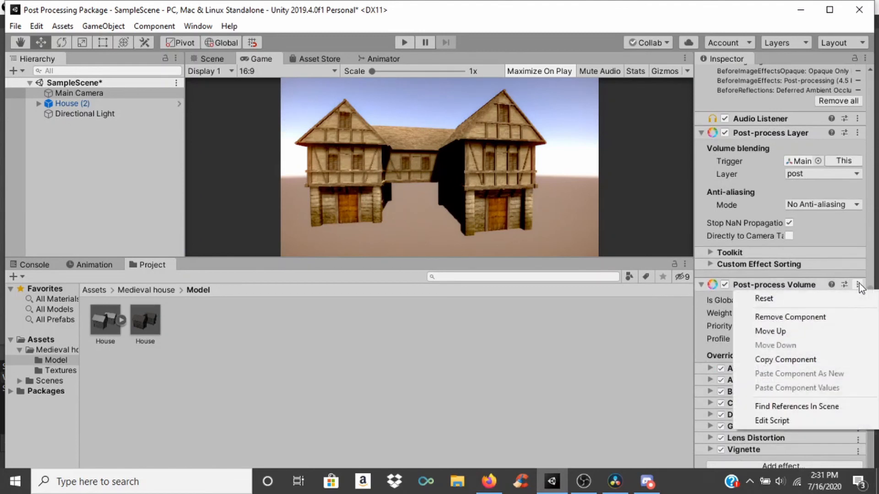
click(819, 321)
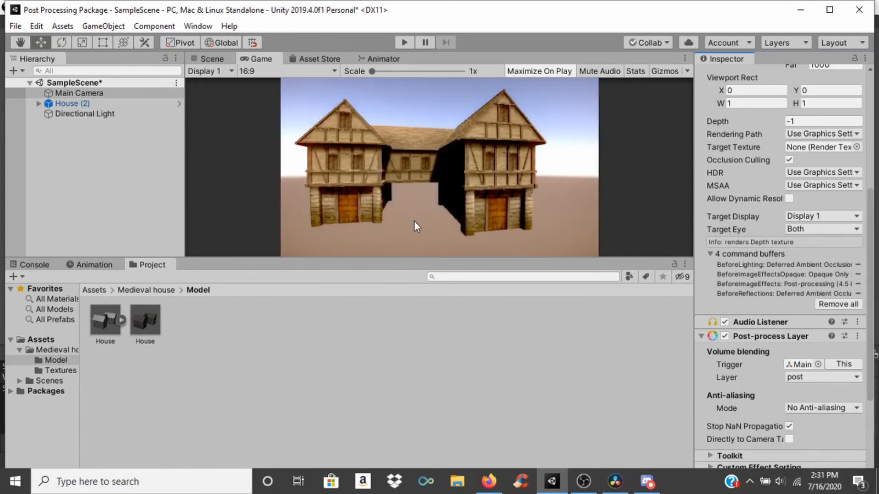
scroll(505, 160, up, 1)
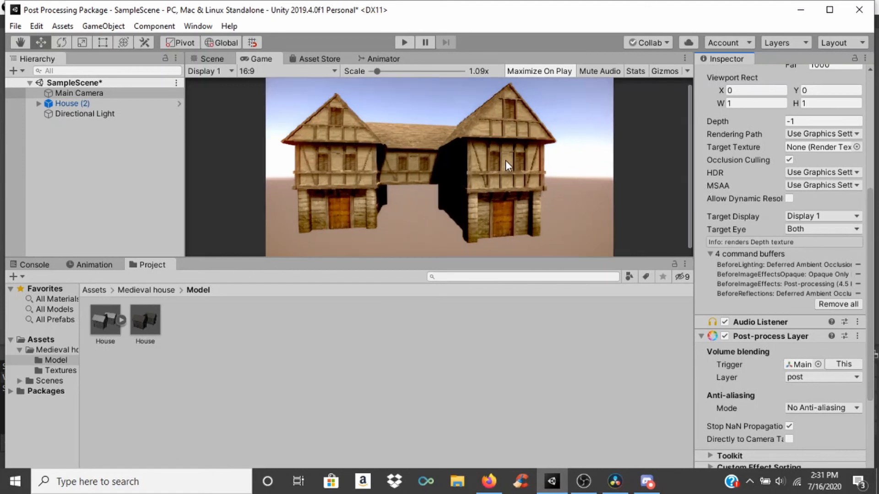
scroll(505, 160, down, 1)
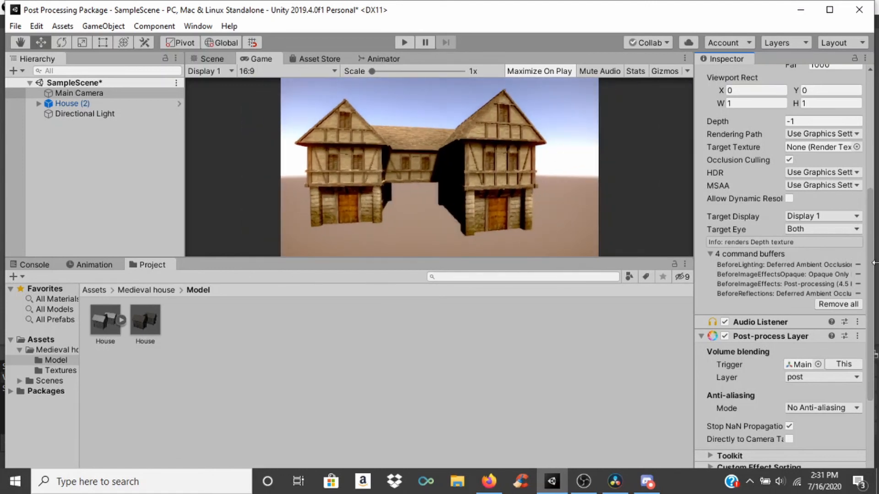
scroll(857, 343, down, 5)
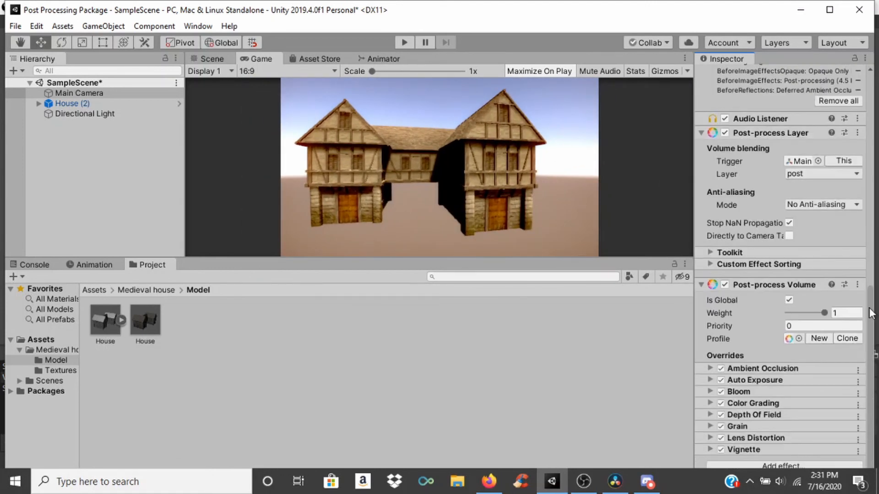
click(857, 285)
click(790, 317)
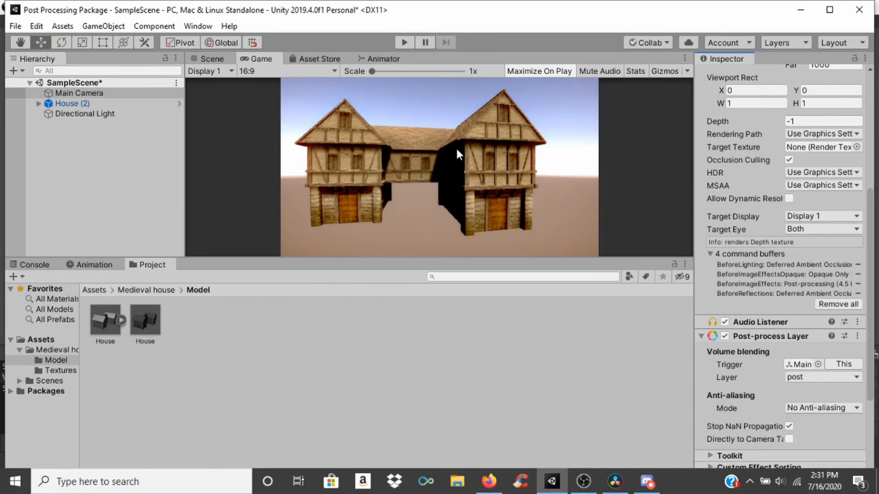
scroll(770, 345, down, 5)
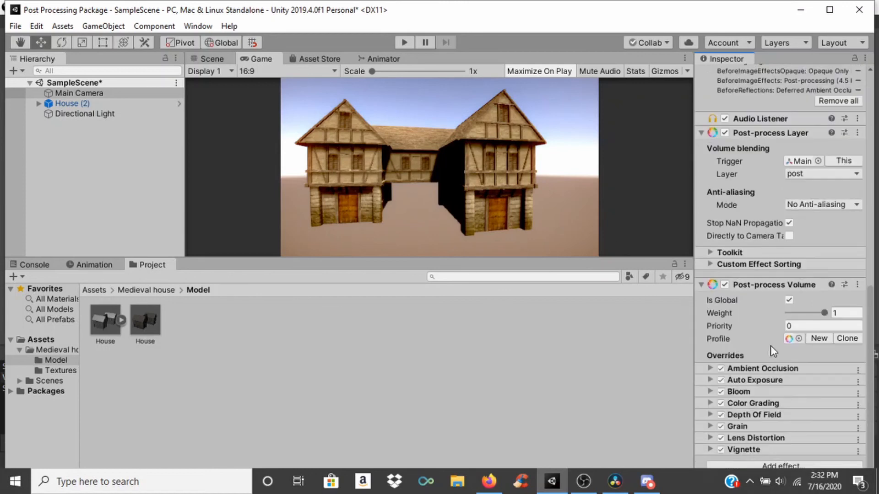
scroll(797, 333, up, 10)
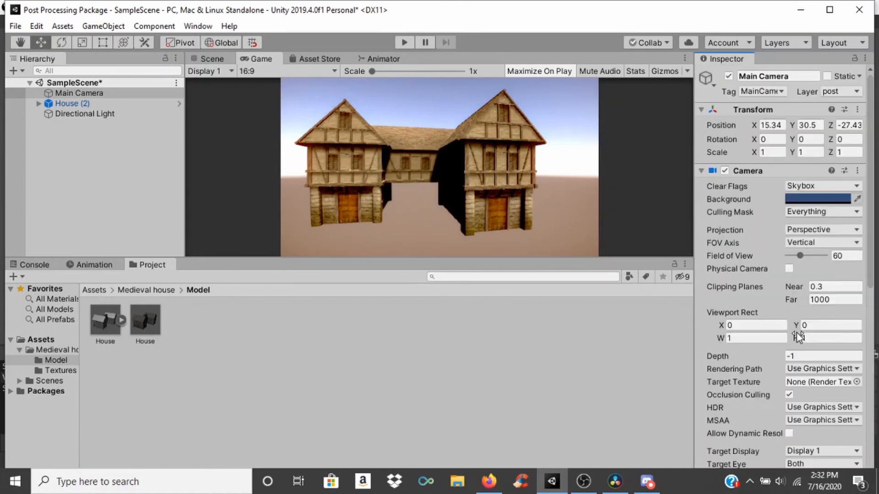